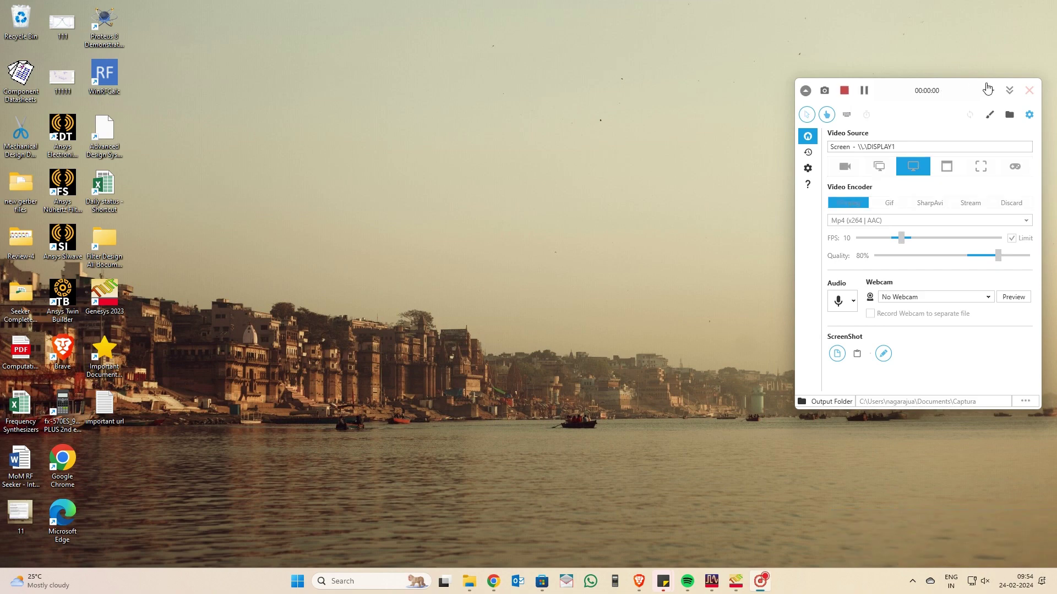
Launch Genesys 2023 from the system search.
click(990, 91)
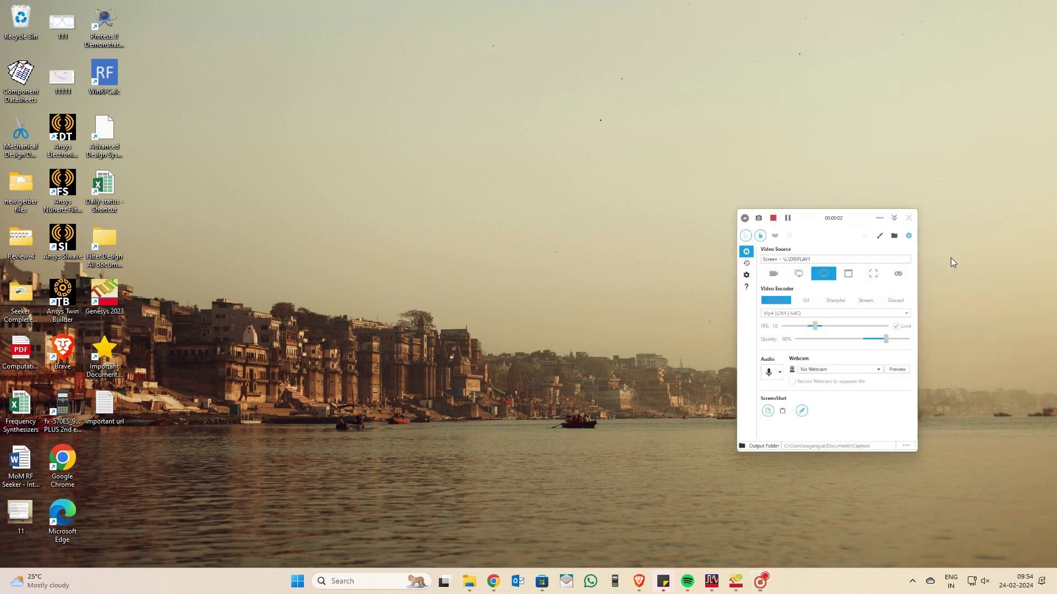
key(super)
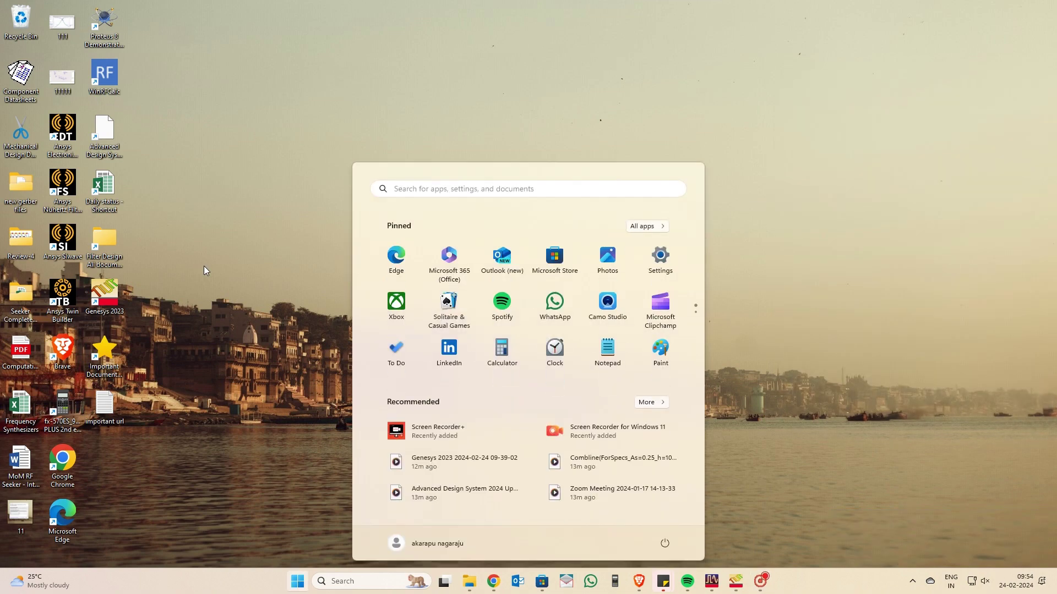
text(gen)
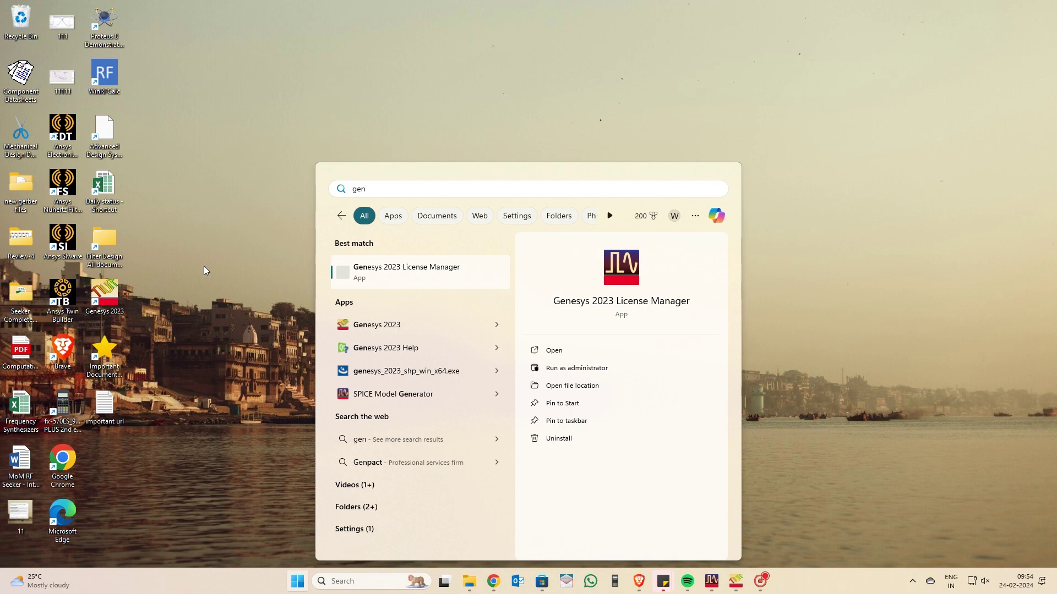
key(Down)
key(Return)
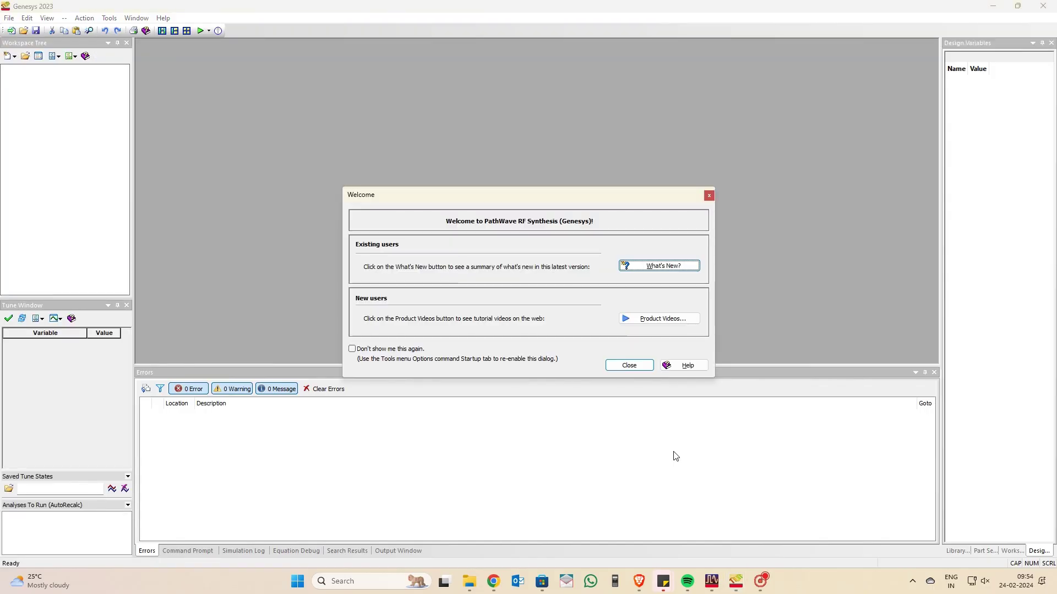
Dismiss the welcome dialog and create a new Microwave Filter synthesis named bpf2 using factory default values.
click(633, 367)
click(555, 333)
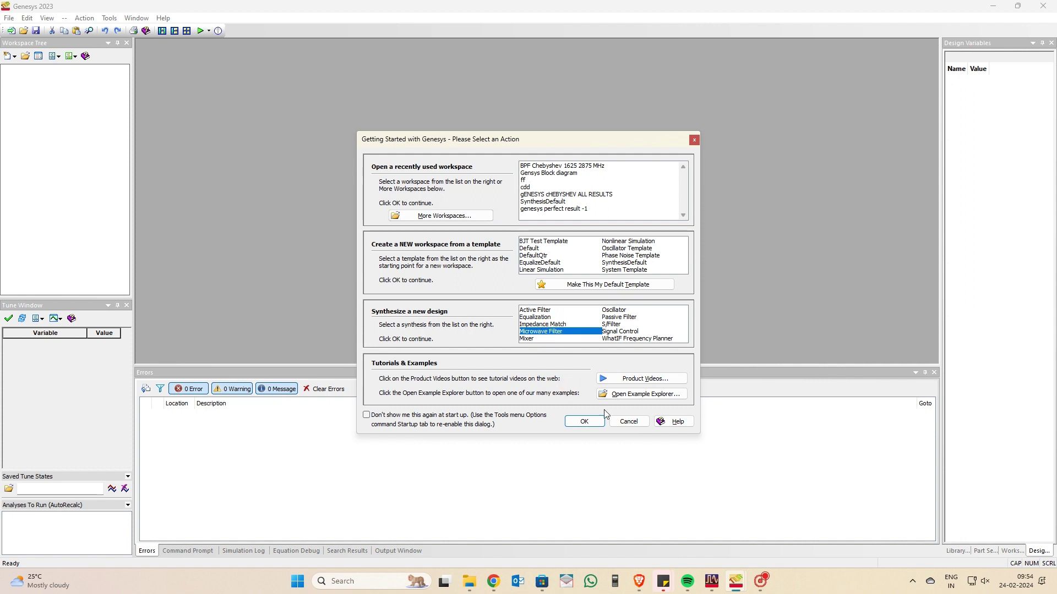
click(585, 422)
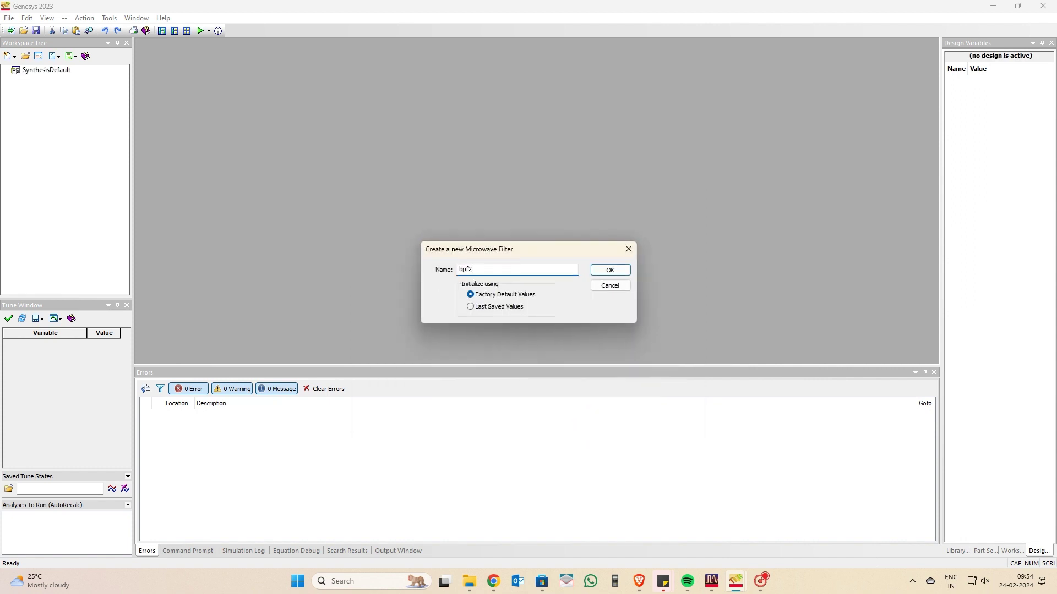
key(Return)
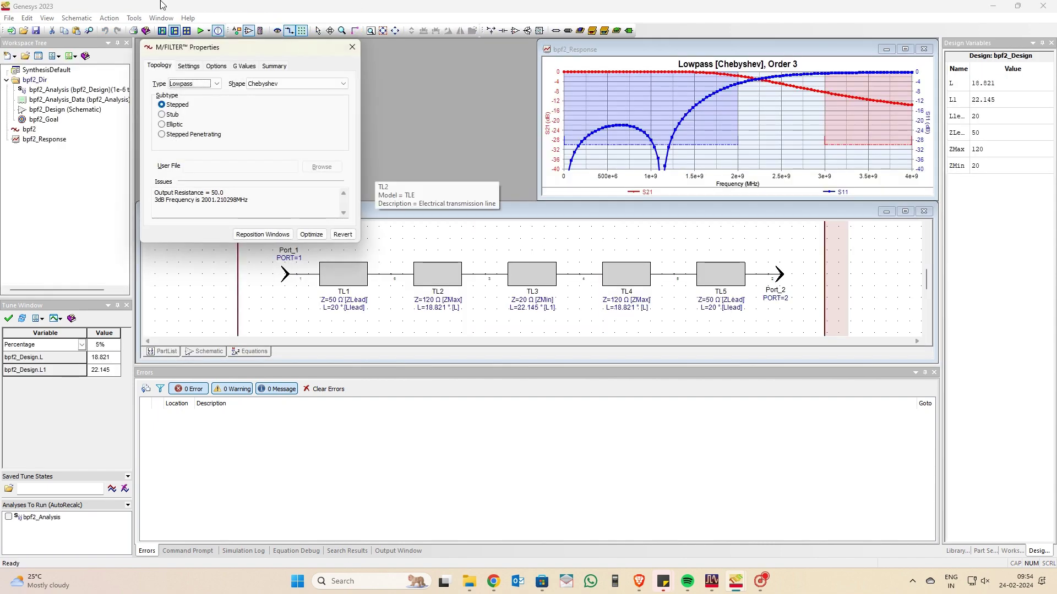
Set the filter topology to Bandpass type with the Hairpin subtype.
click(192, 84)
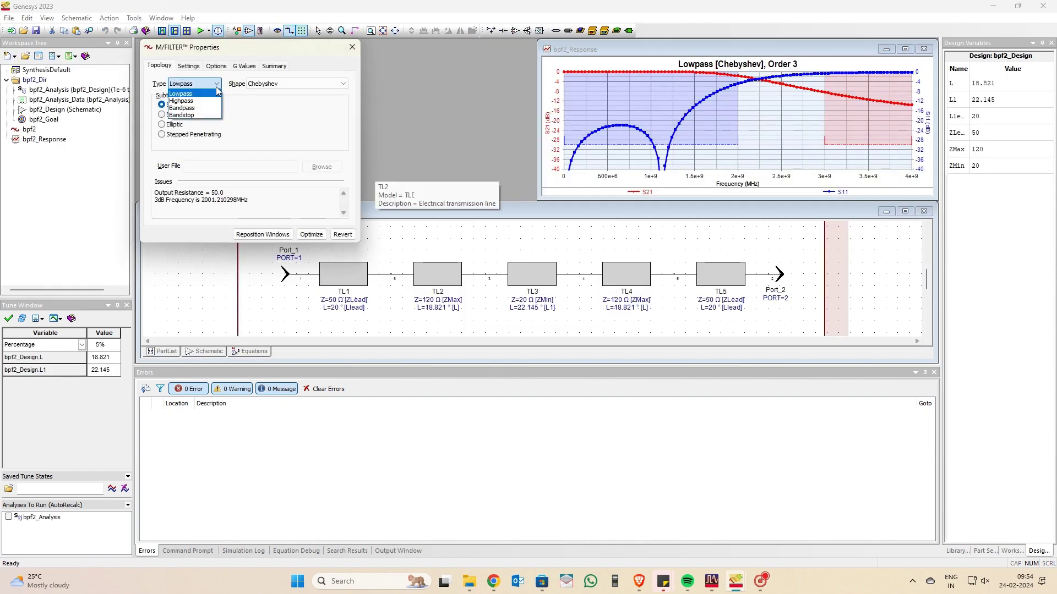
click(214, 112)
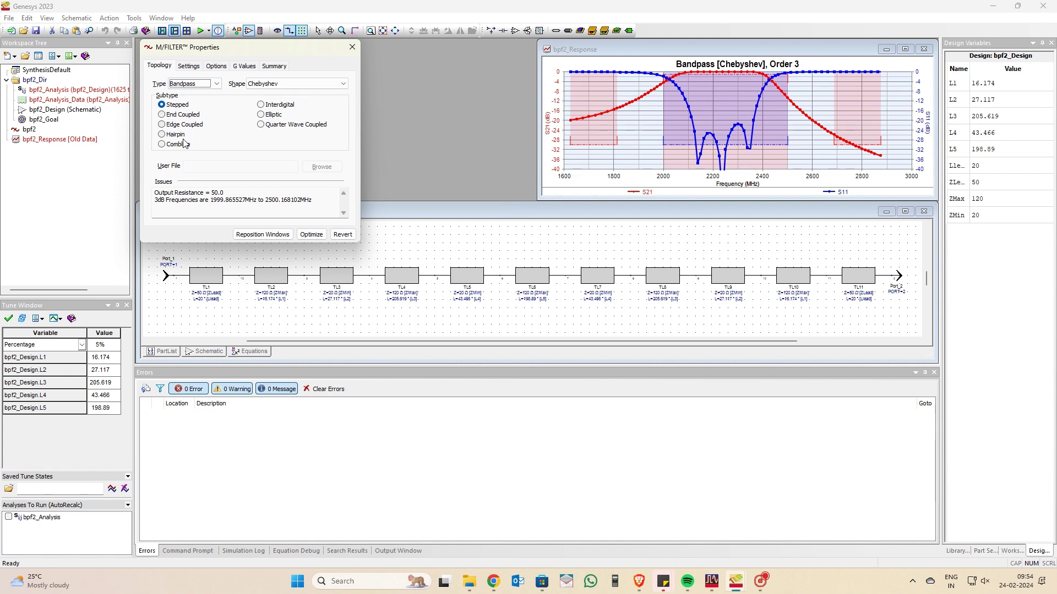
click(212, 84)
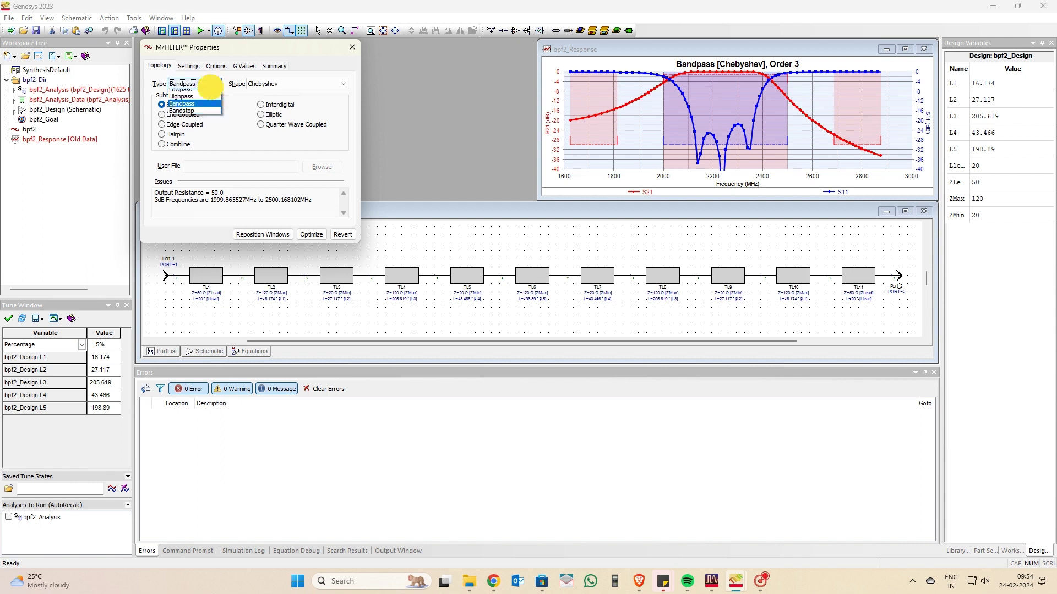
click(188, 110)
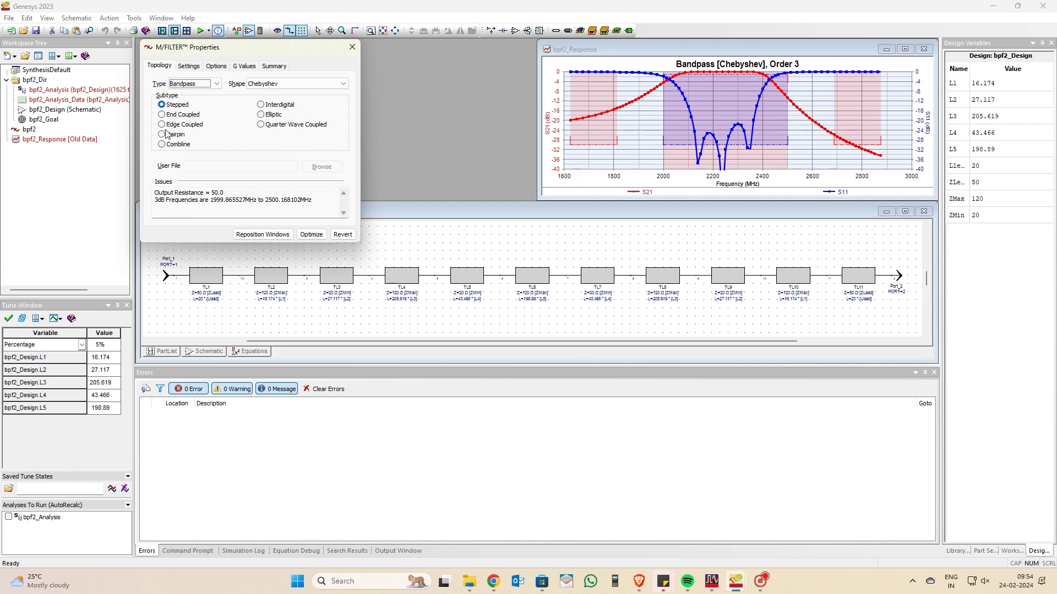
click(163, 135)
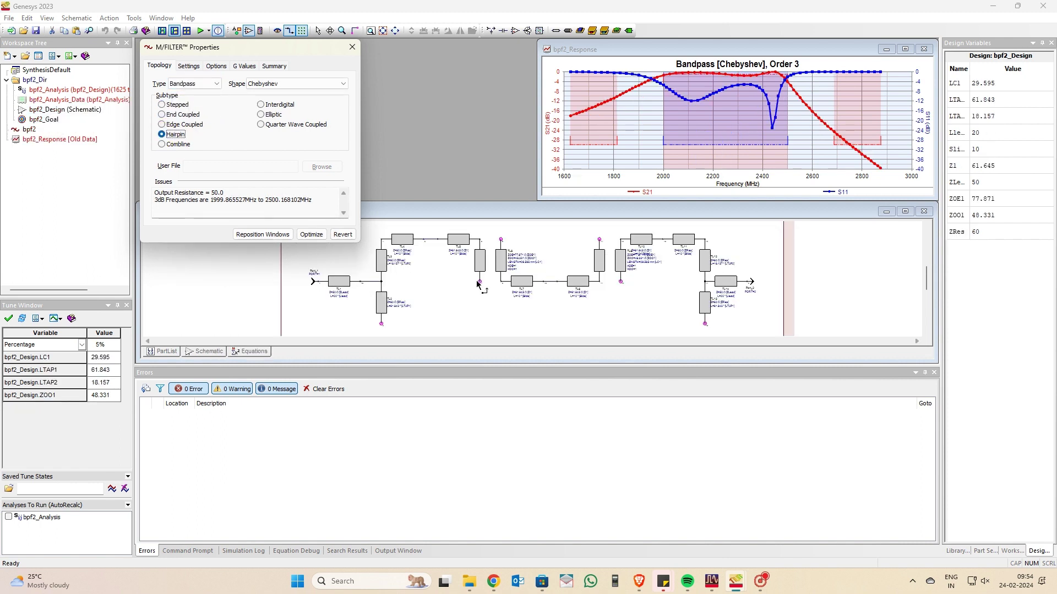
Set the filter's passband ripple to 0.025 dB and its order to 5.
click(188, 66)
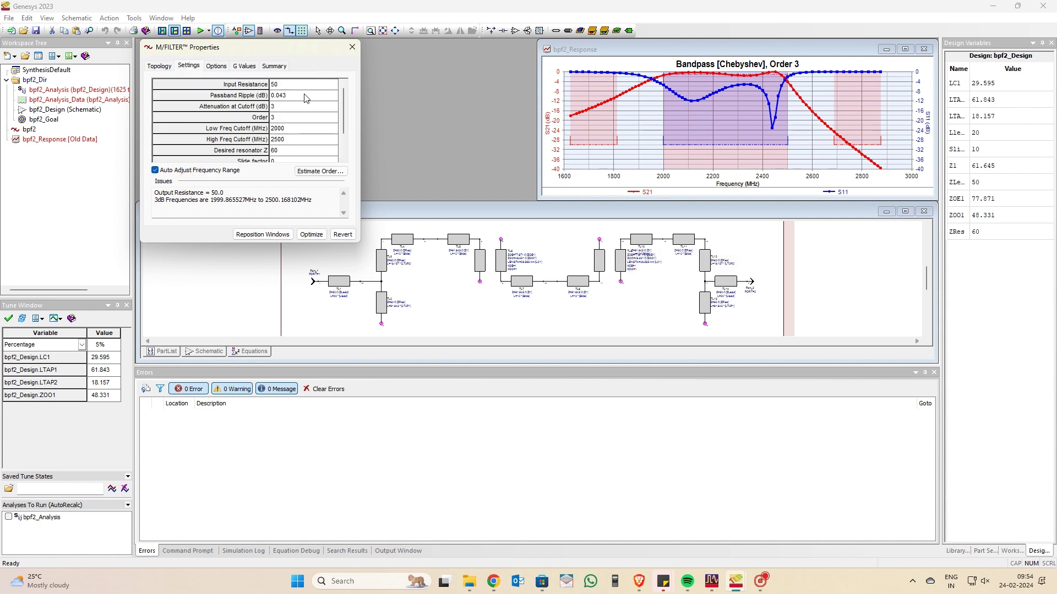
click(157, 68)
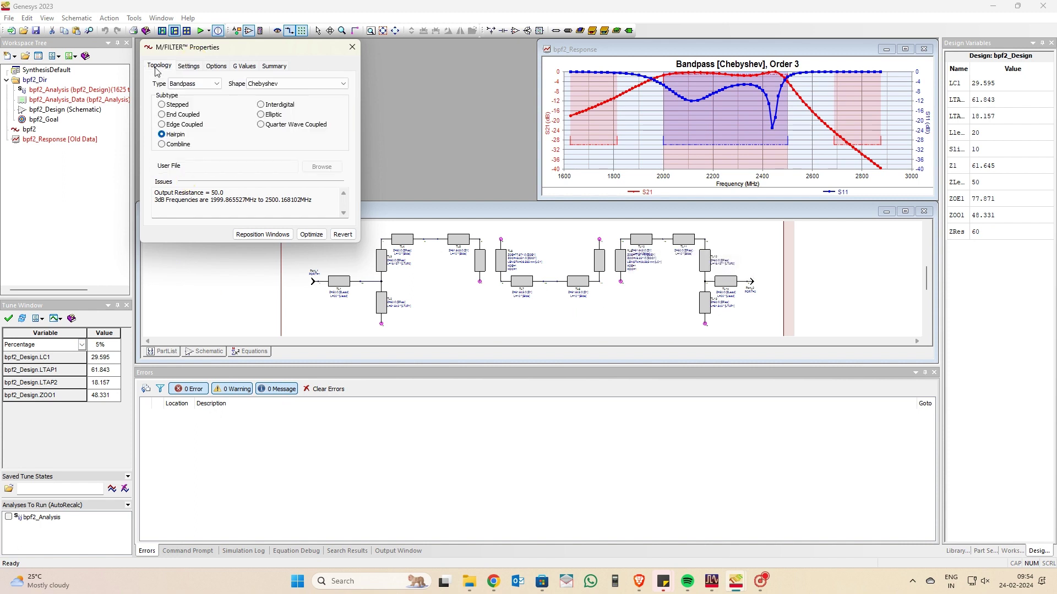
click(187, 67)
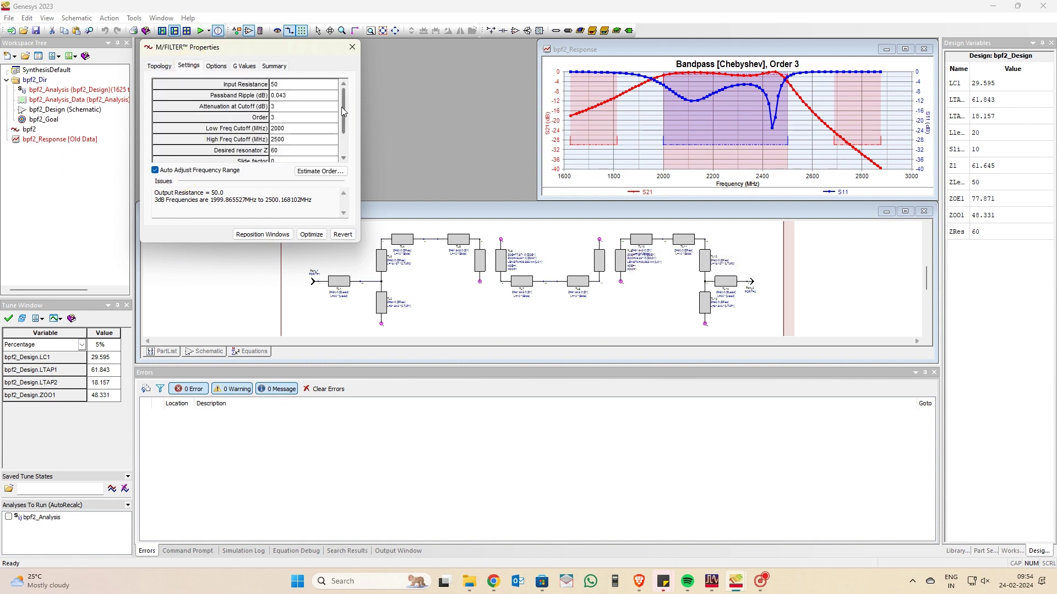
click(303, 95)
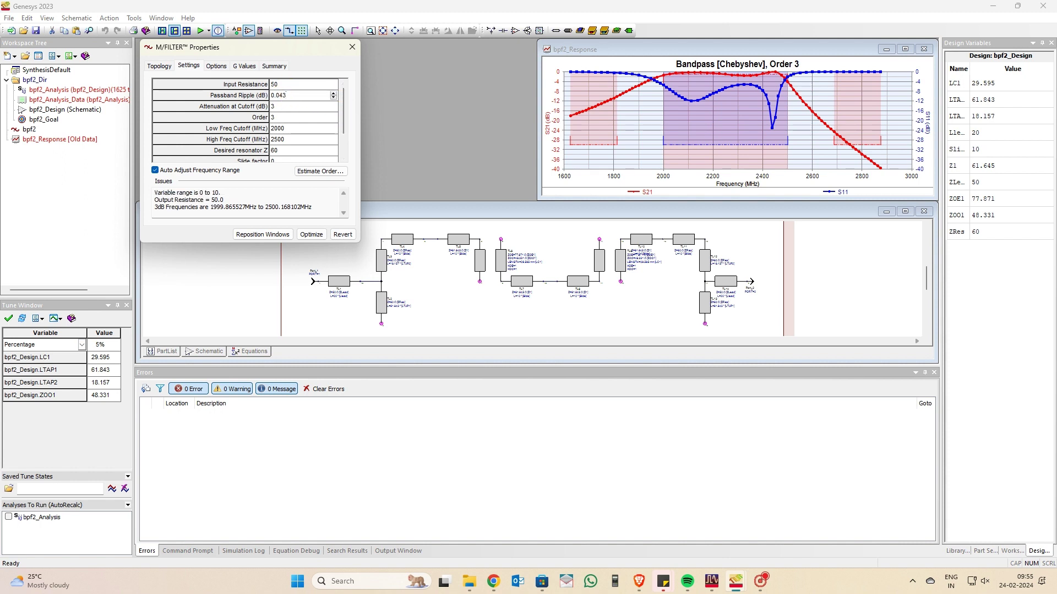
key(BackSpace)
key(BackSpace)
text(25)
click(297, 118)
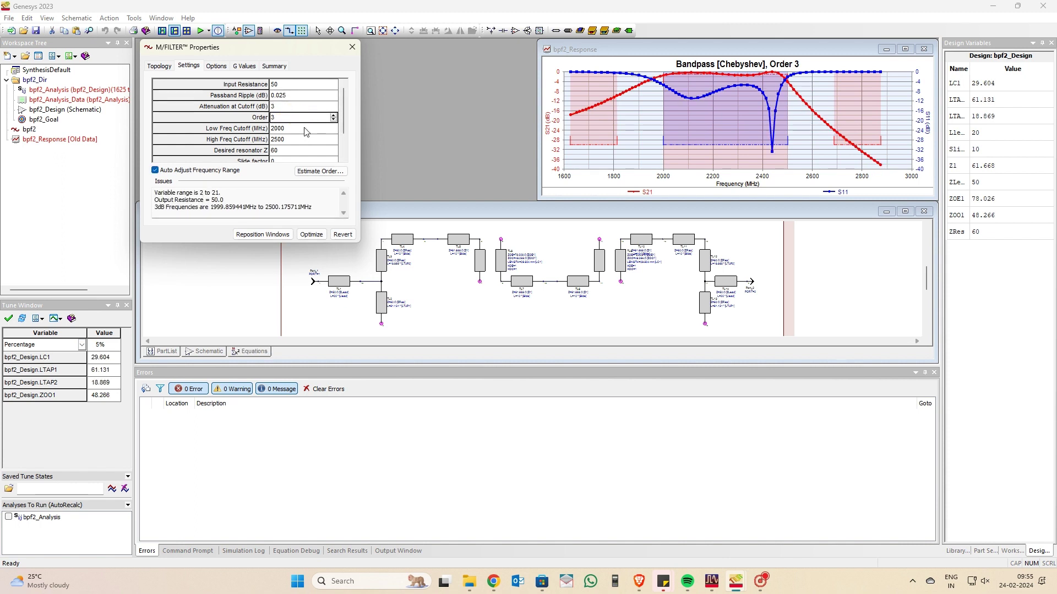
key(BackSpace)
text(5)
Set the filter's low frequency cutoff to 14950 MHz and the high frequency cutoff to 15450 MHz.
click(306, 128)
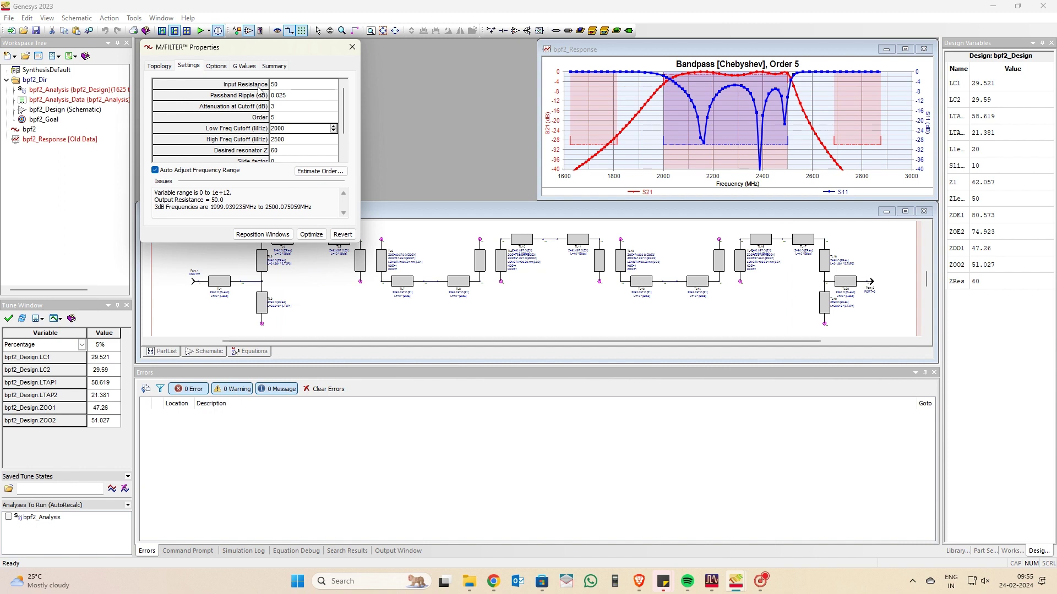
key(BackSpace)
key(BackSpace)
key(BackSpace)
key(BackSpace)
text(14)
text(950)
click(290, 142)
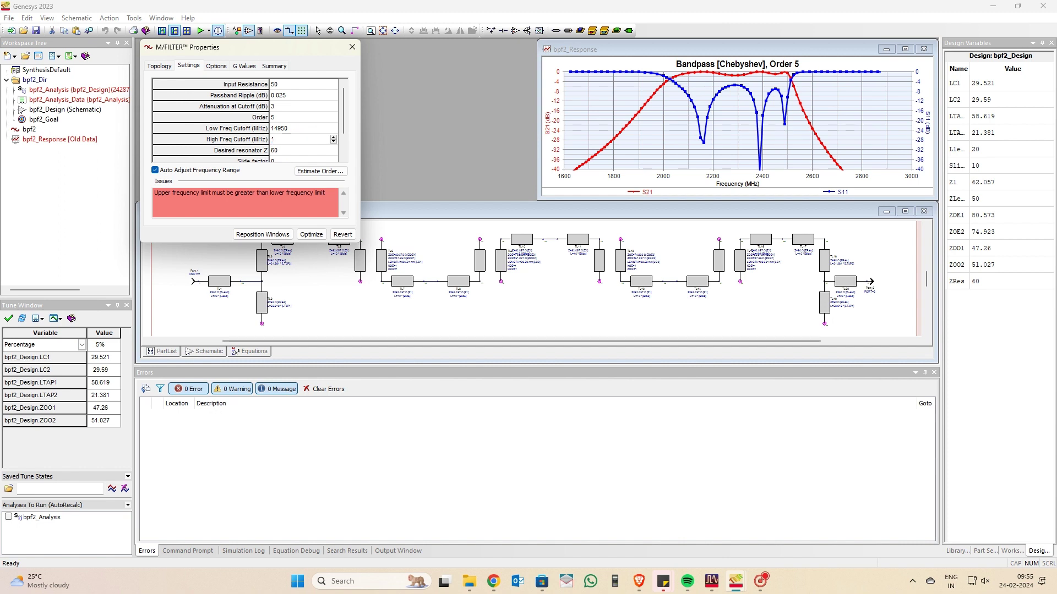
text(15450)
click(319, 151)
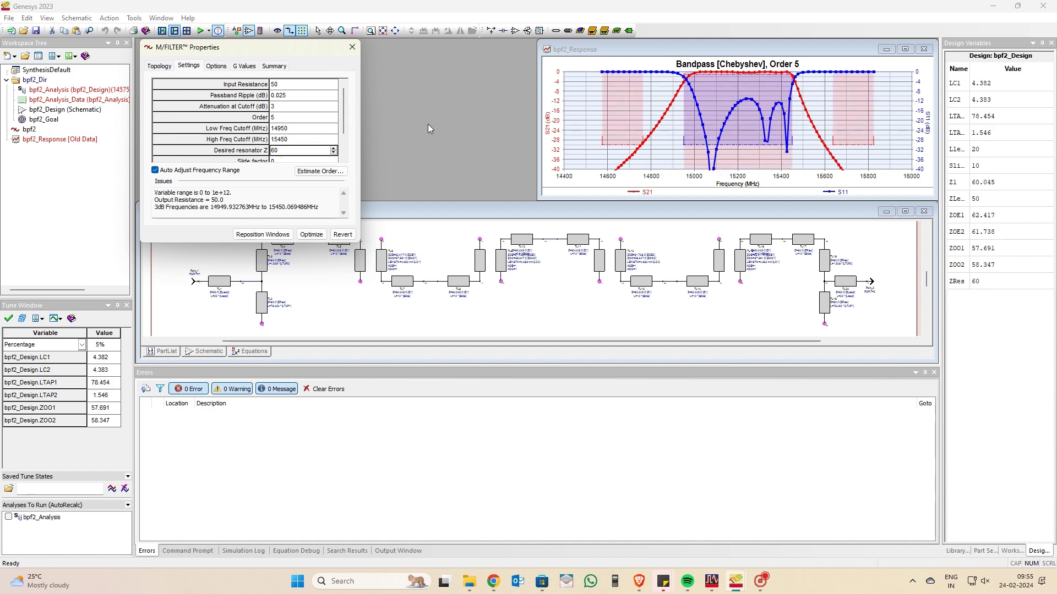
Measure the S11 peaks within the passband using temporary markers on the response graph, and delete the markers.
mouse_move(748, 101)
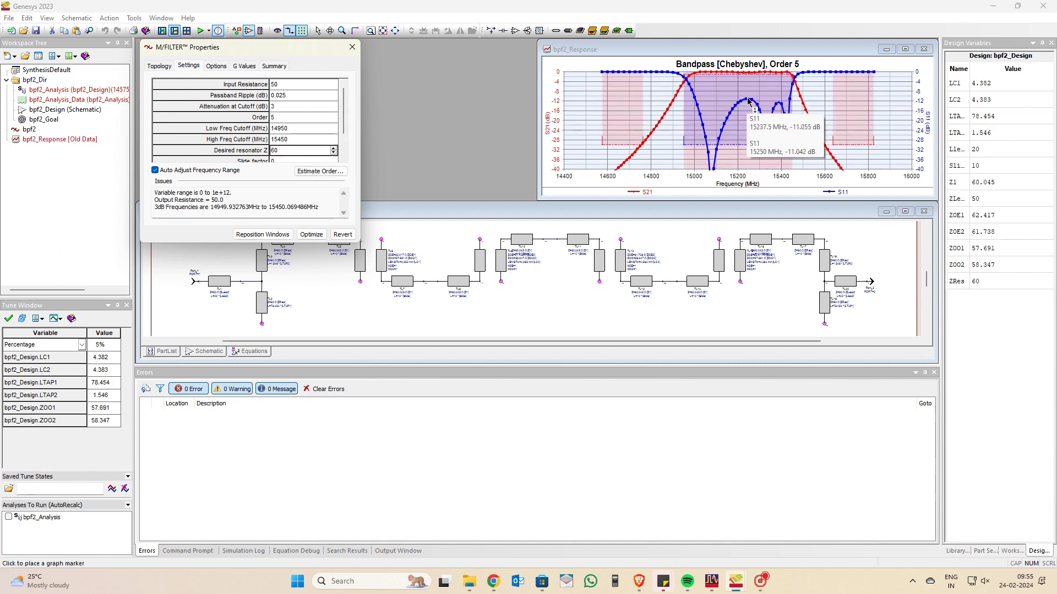
click(747, 102)
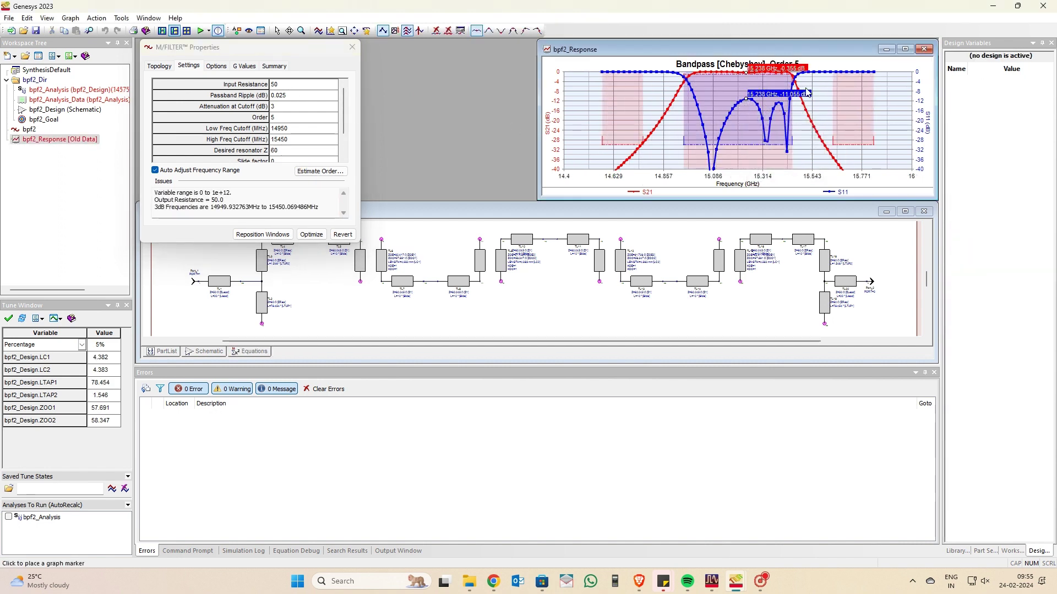
click(759, 161)
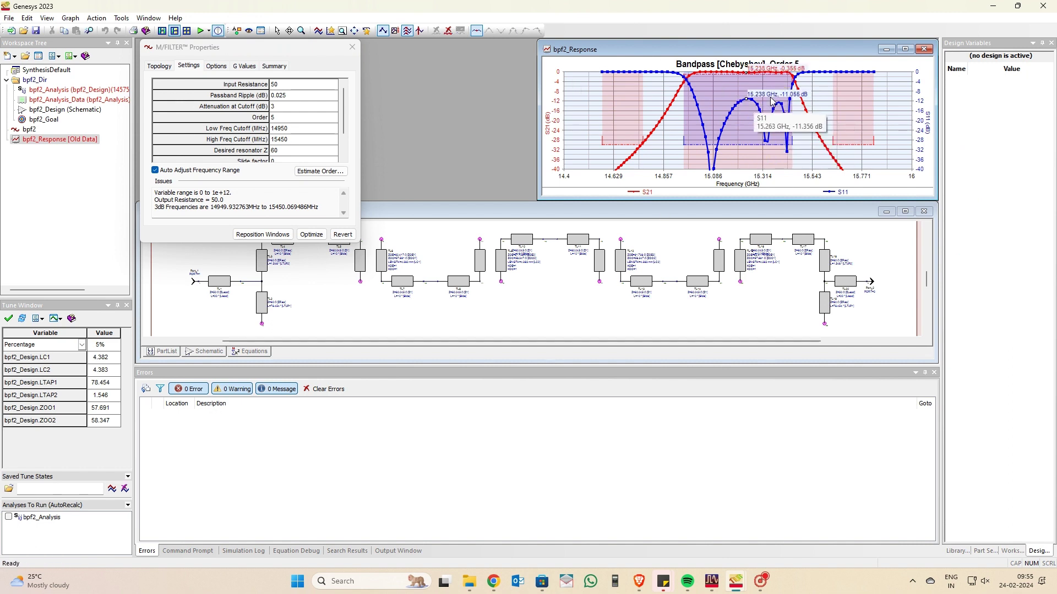
drag(746, 101, 778, 102)
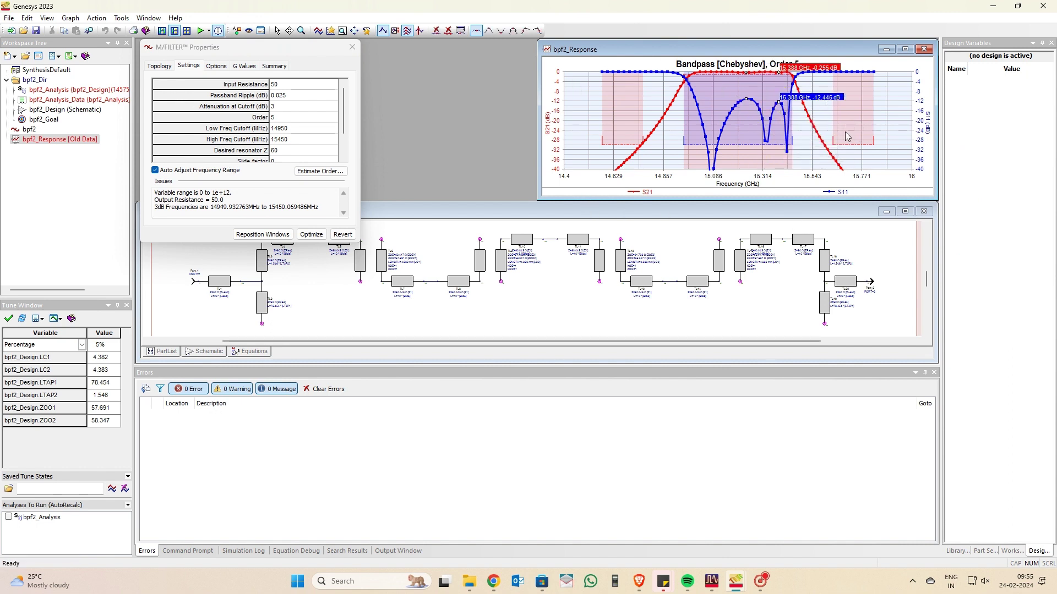
key(Delete)
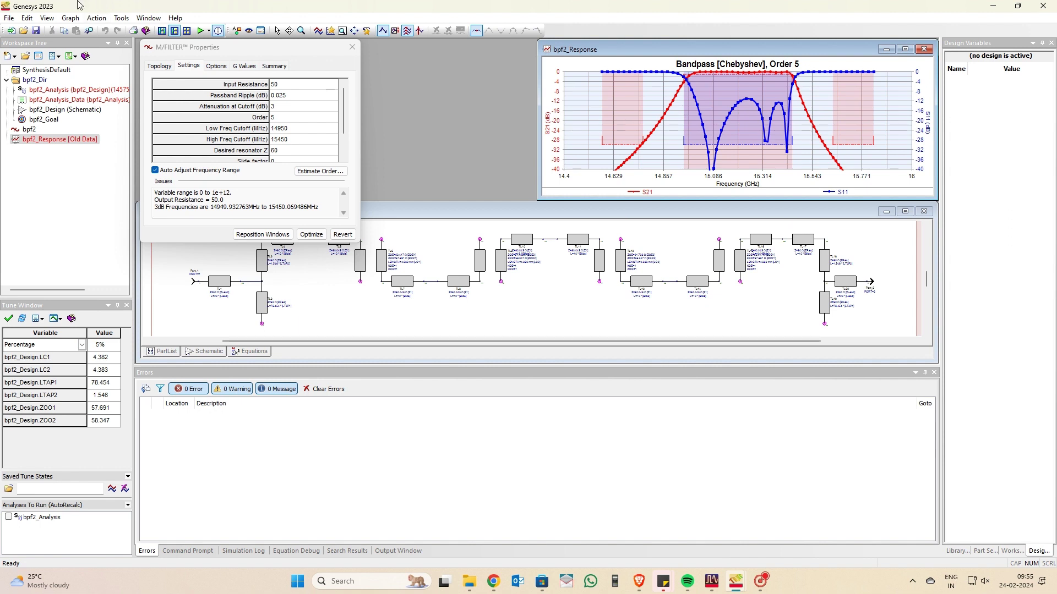
drag(342, 129, 342, 102)
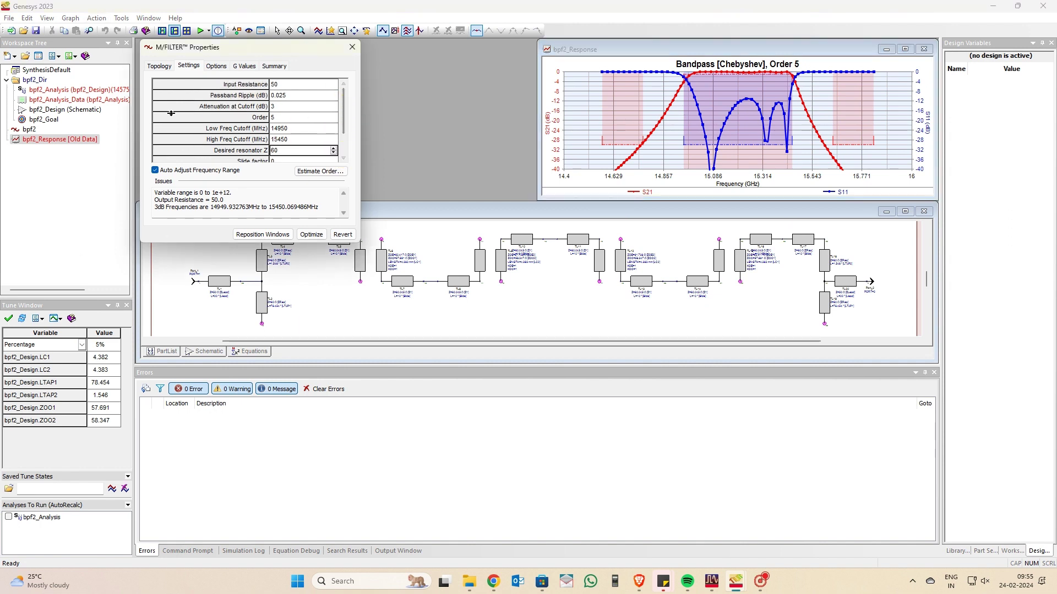
click(217, 68)
click(195, 66)
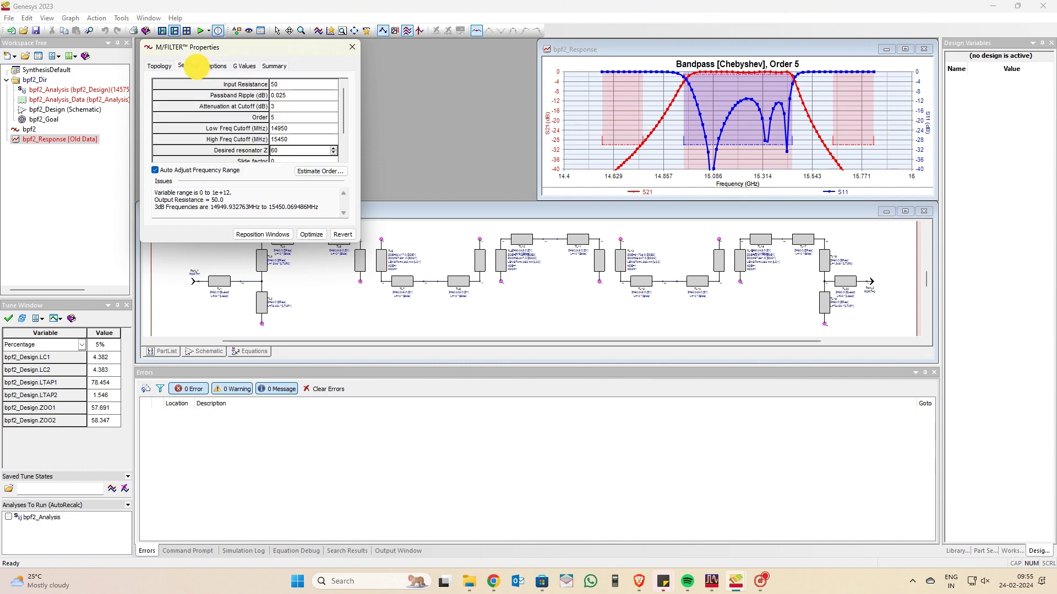
click(212, 67)
click(160, 66)
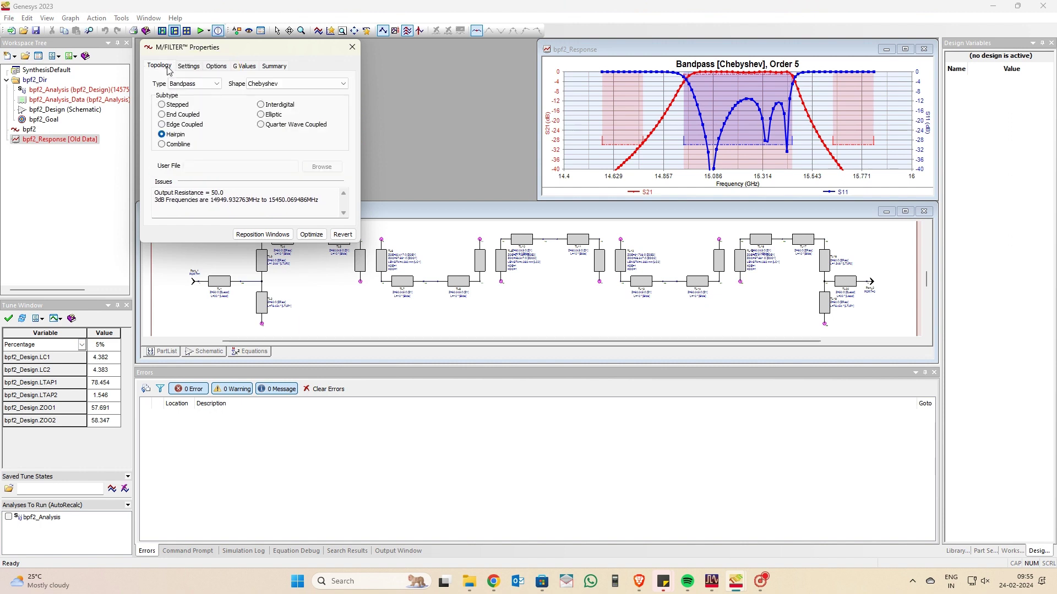
Select Microstrip (Inverted) as the manufacturing process for converting the filter with Advanced TLINE.
click(189, 66)
click(216, 66)
click(276, 109)
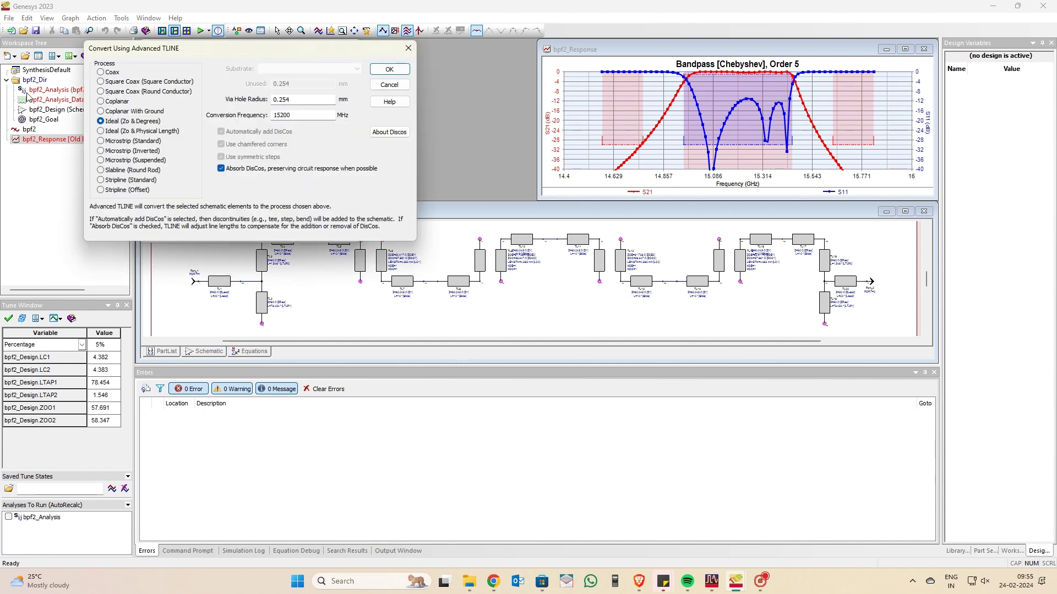
click(101, 151)
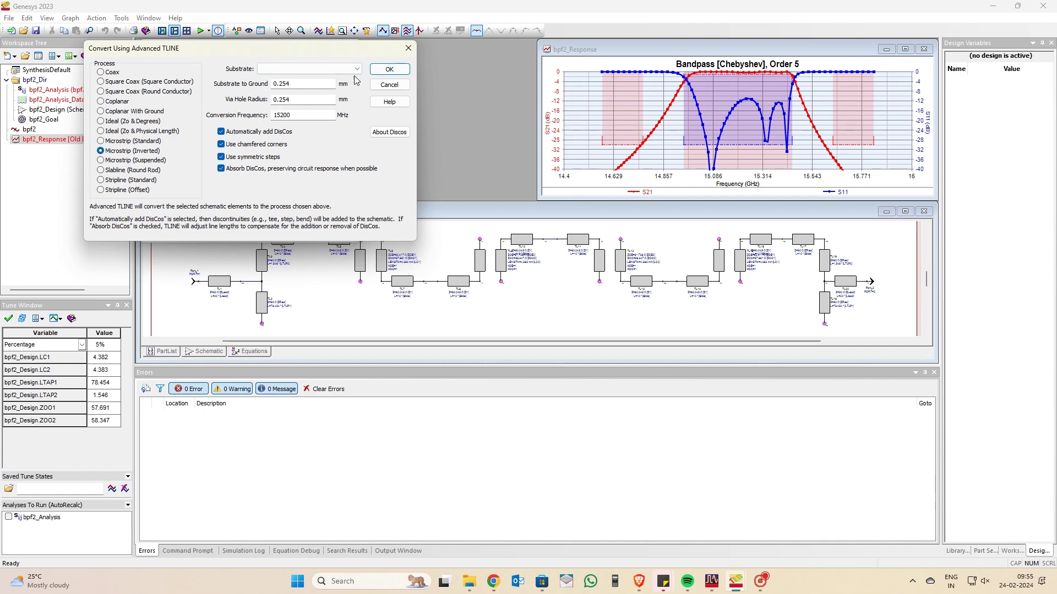
click(385, 69)
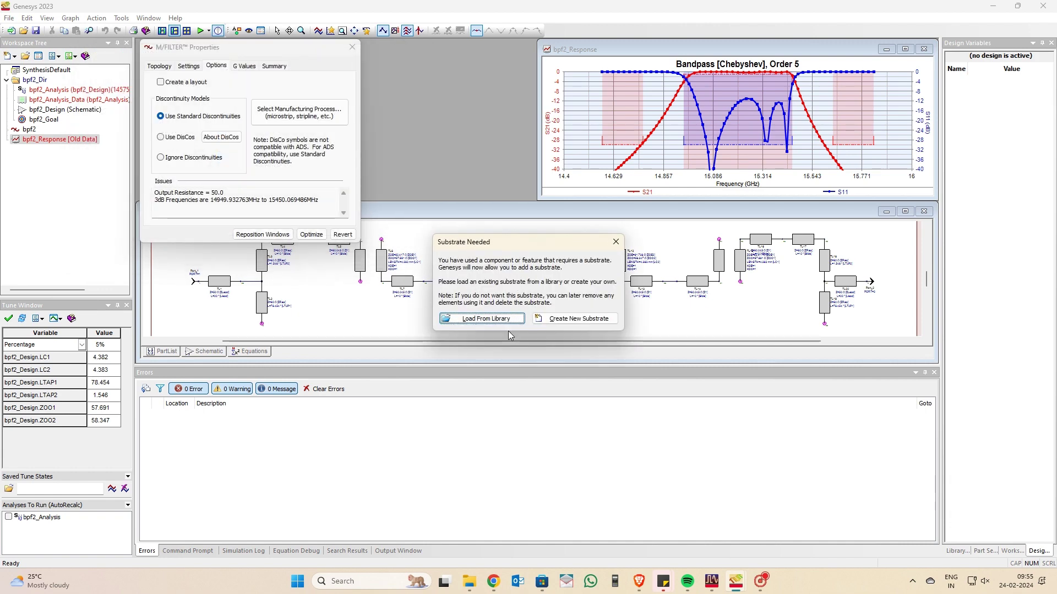
Load the Rogers RTD5880 0.5 oz ED 10 mil substrate from the Eagleware library for the microstrip conversion.
click(506, 318)
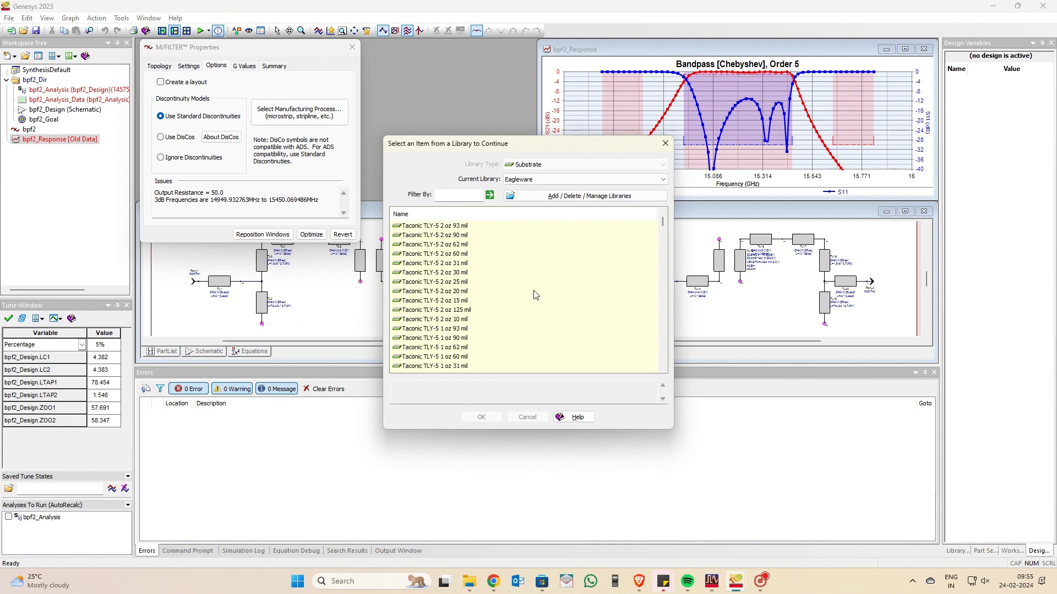
scroll(539, 267, down, 10)
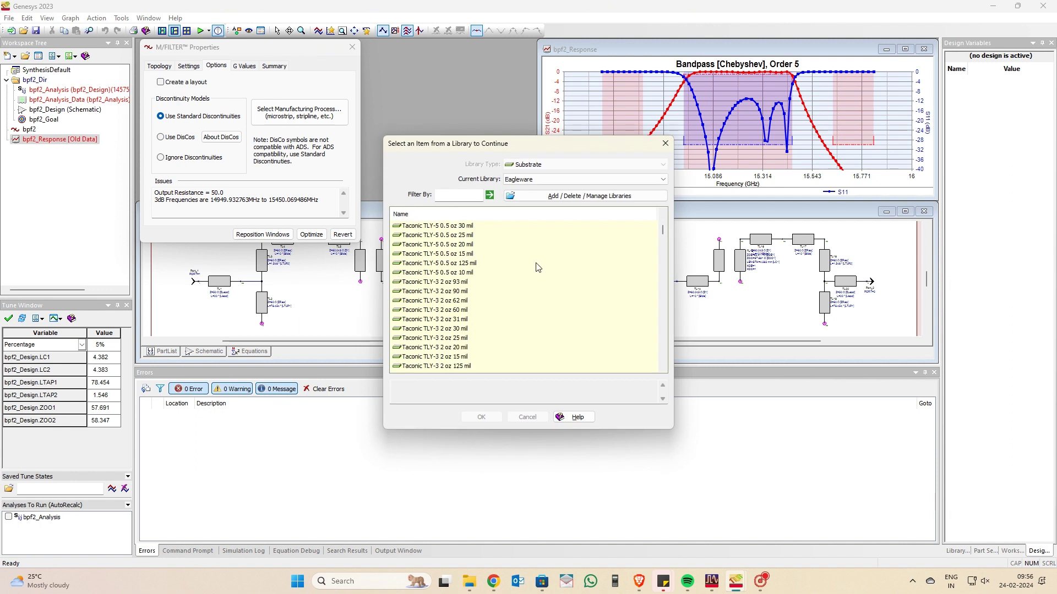
scroll(520, 273, down, 10)
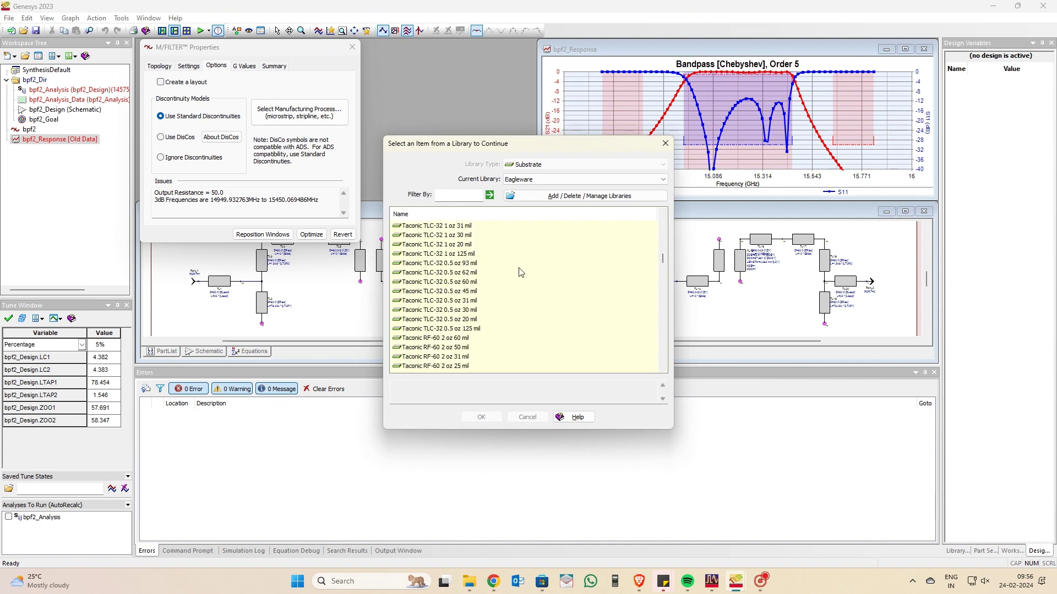
scroll(507, 293, down, 10)
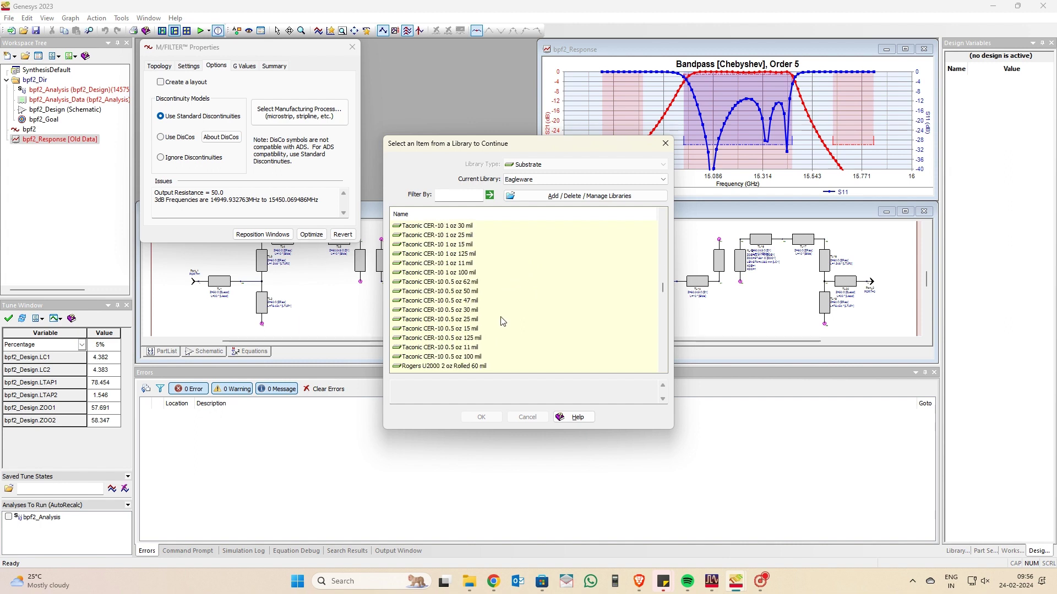
scroll(507, 316, down, 10)
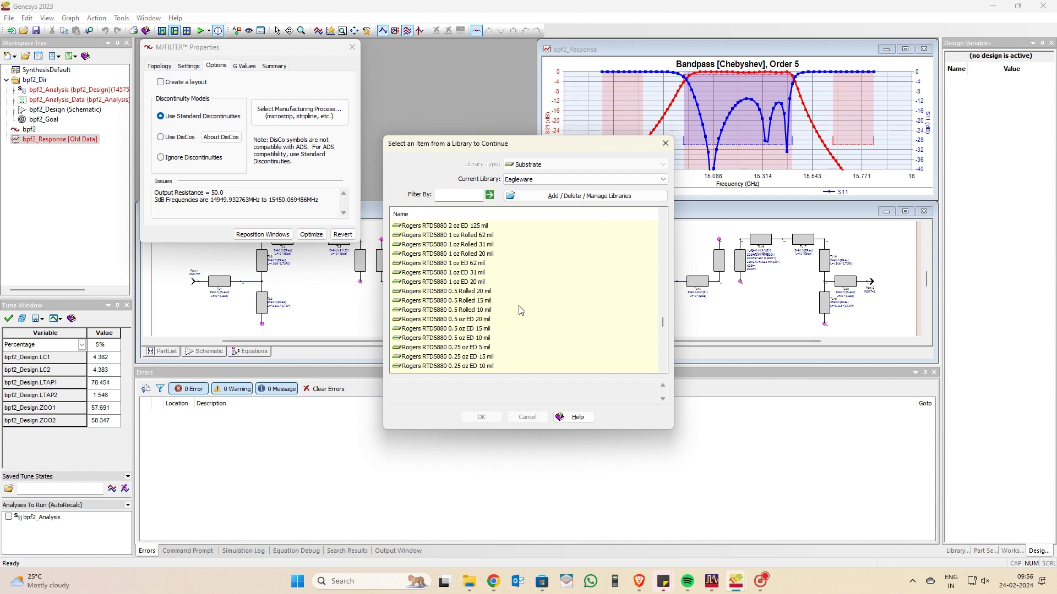
click(446, 338)
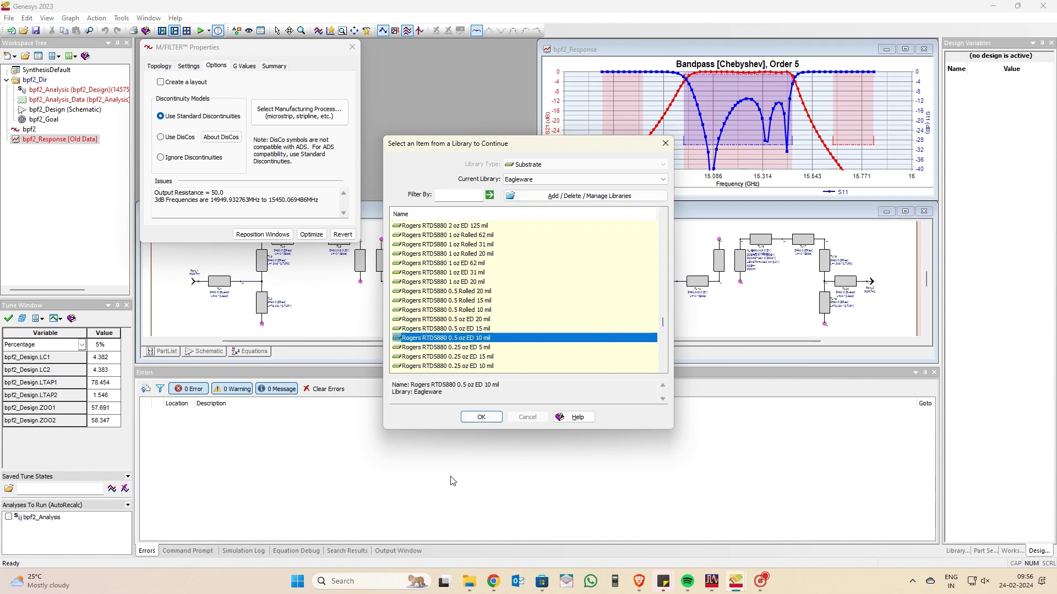
click(481, 417)
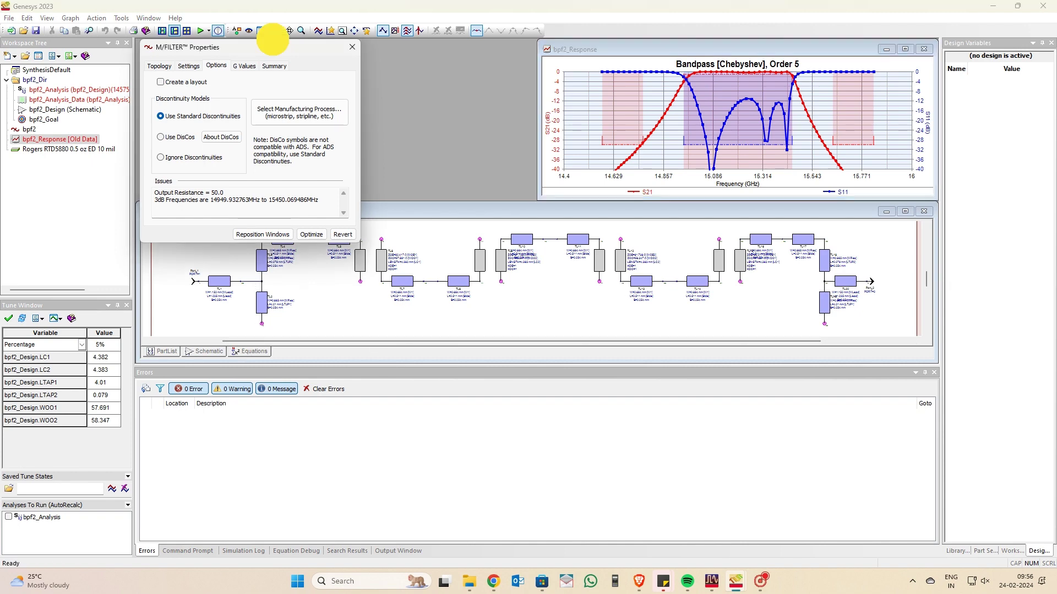
Optimize the converted microstrip filter and check the S11 trace across the passband on the response graph.
drag(295, 49, 950, 355)
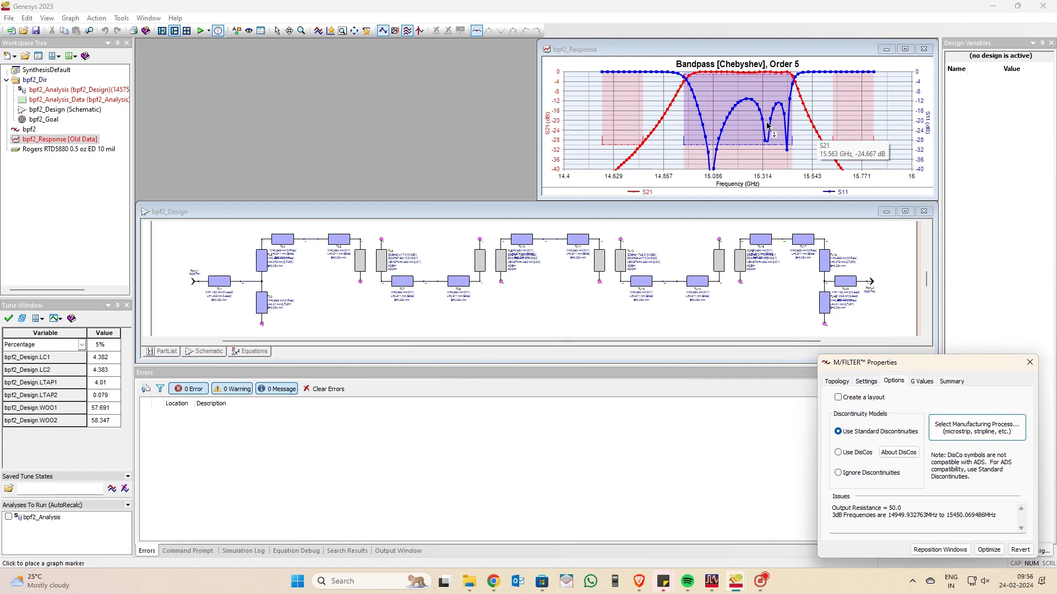
drag(993, 363, 311, 49)
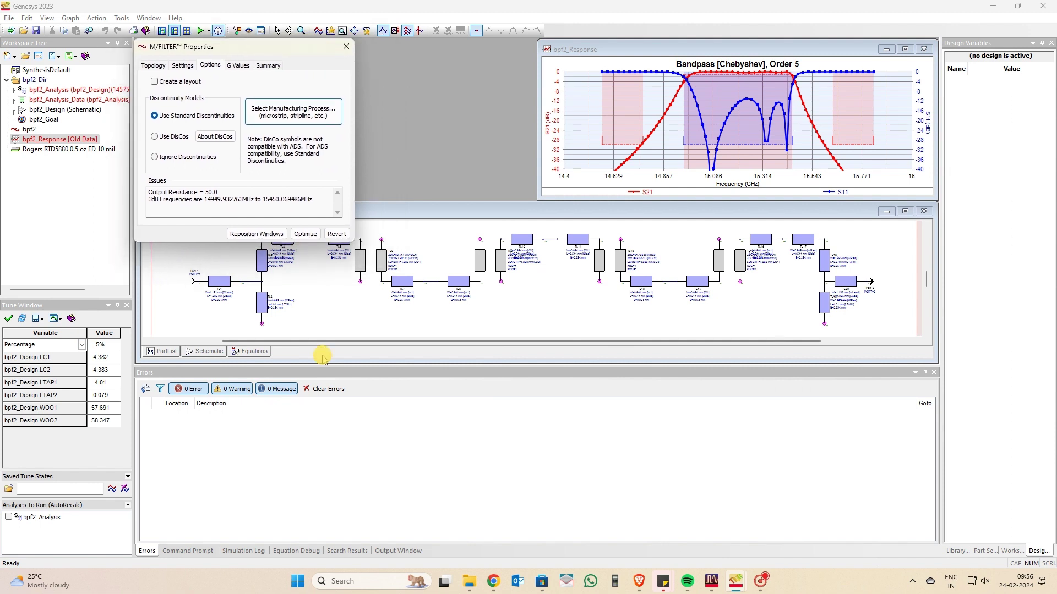
click(304, 234)
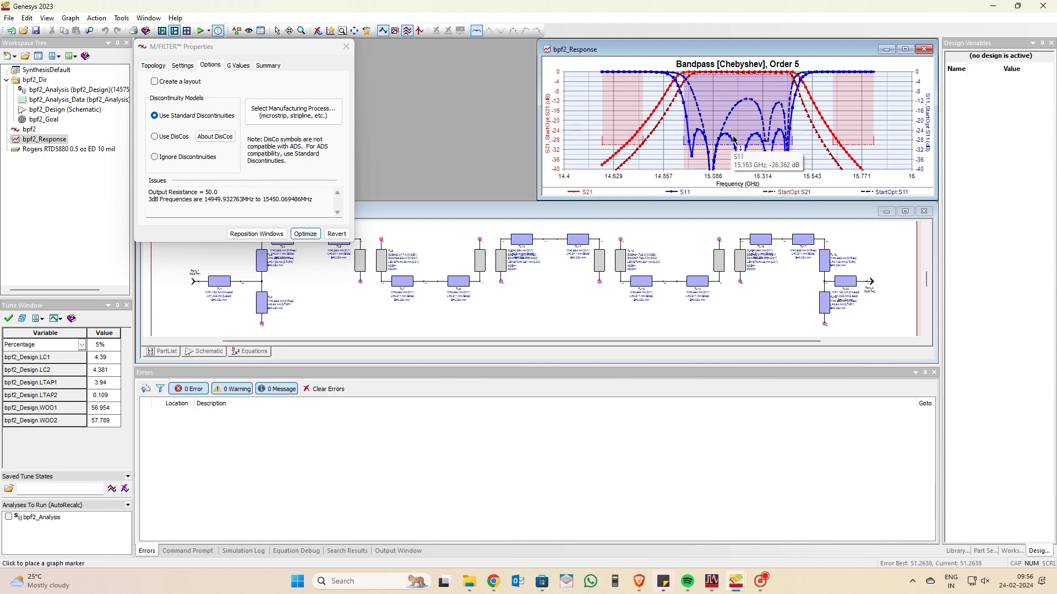
mouse_move(790, 140)
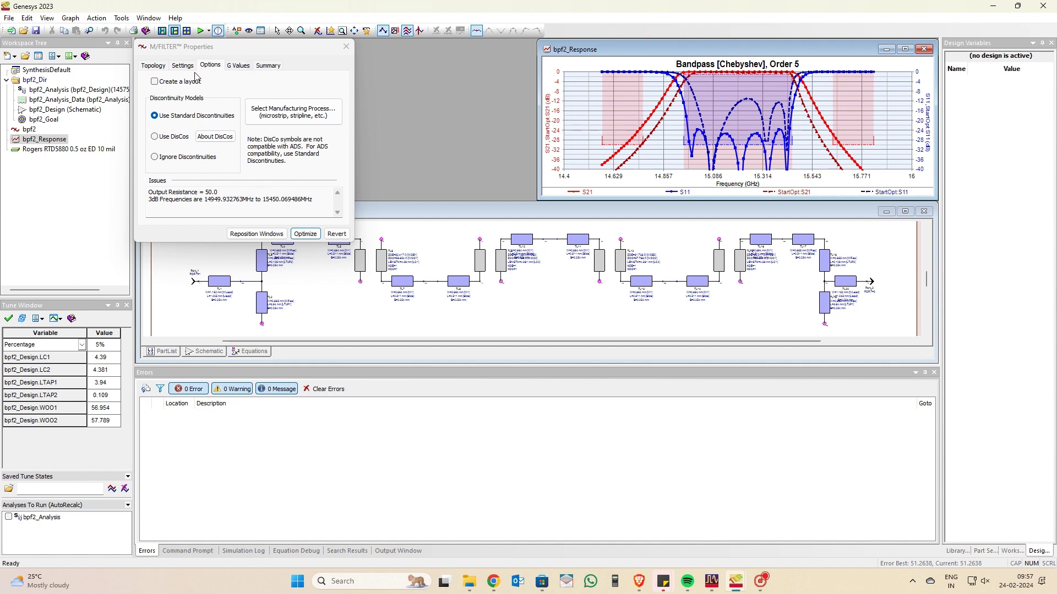
Create a layout for the filter with standard discontinuities and show it in a maximized design window.
click(236, 67)
click(268, 66)
click(238, 66)
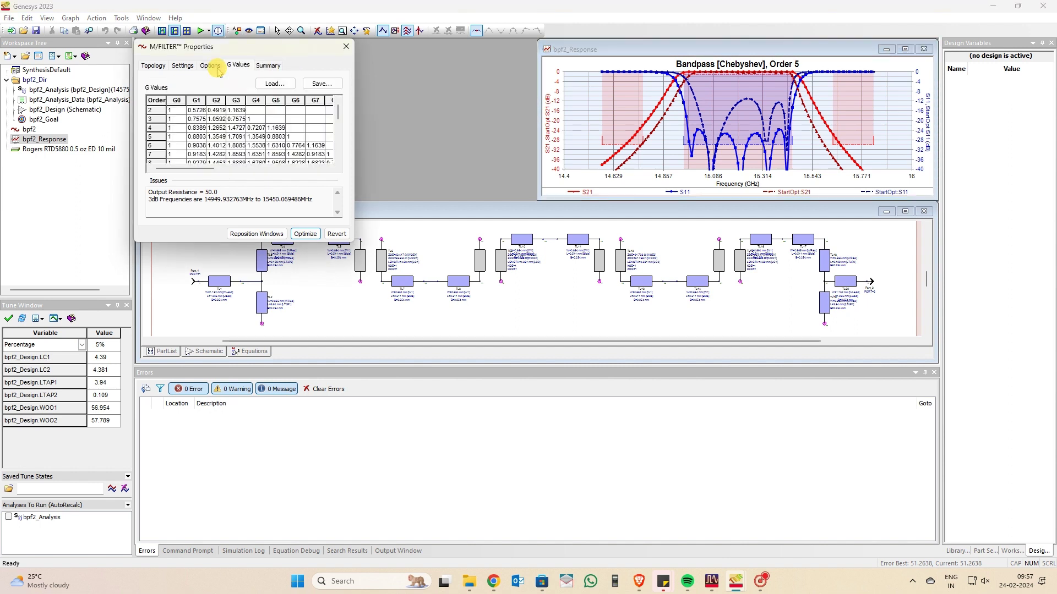
click(209, 66)
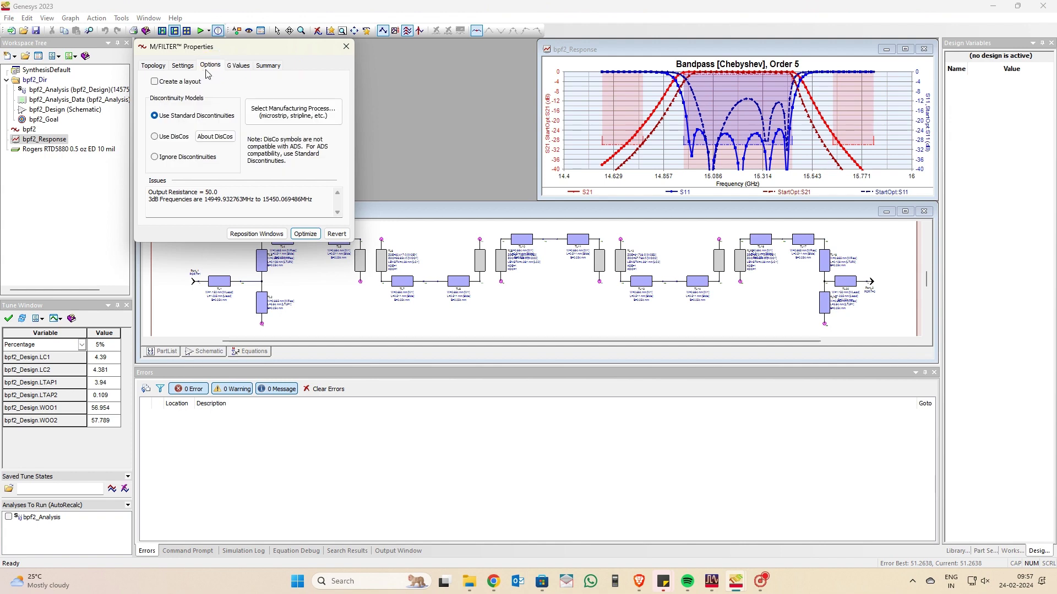
click(155, 82)
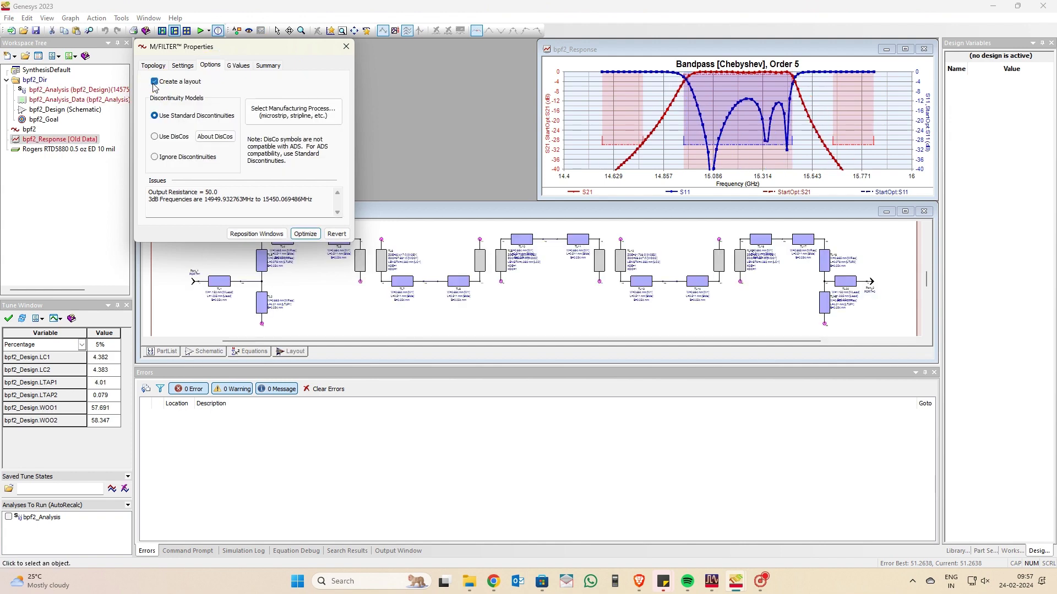
click(305, 352)
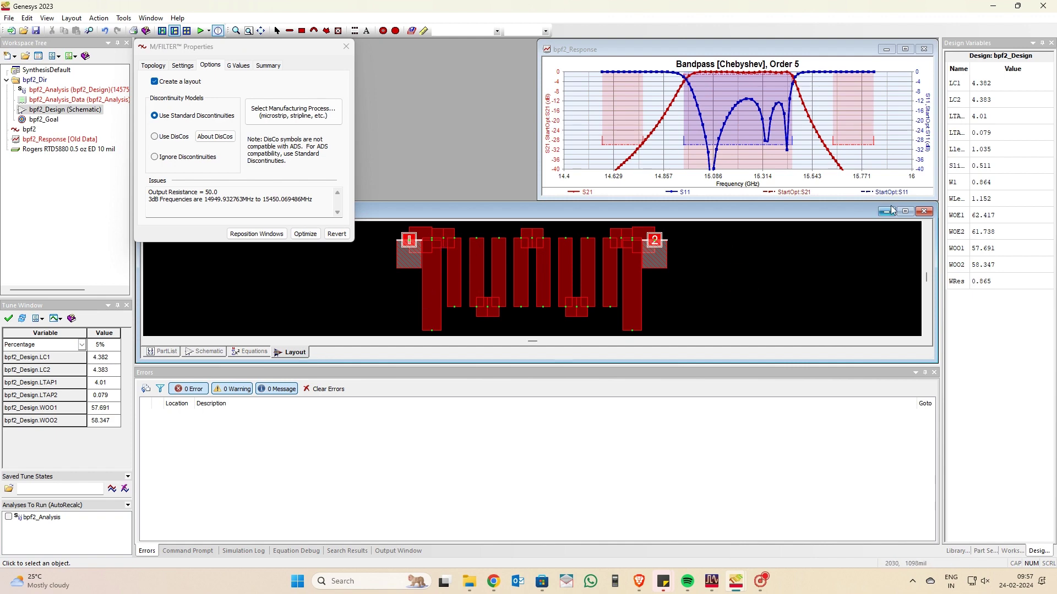
drag(264, 52, 988, 359)
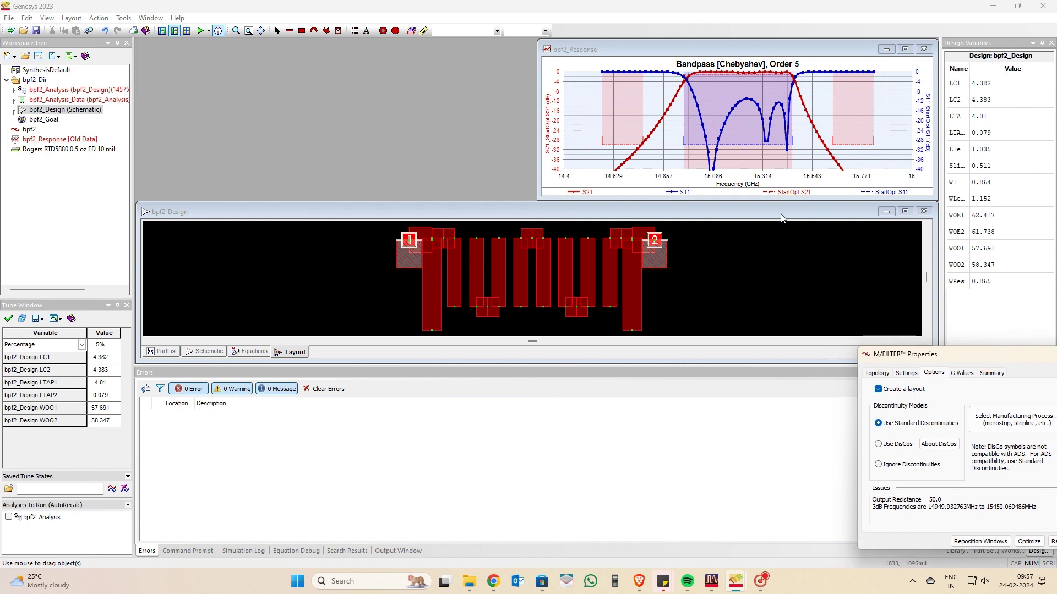
click(905, 212)
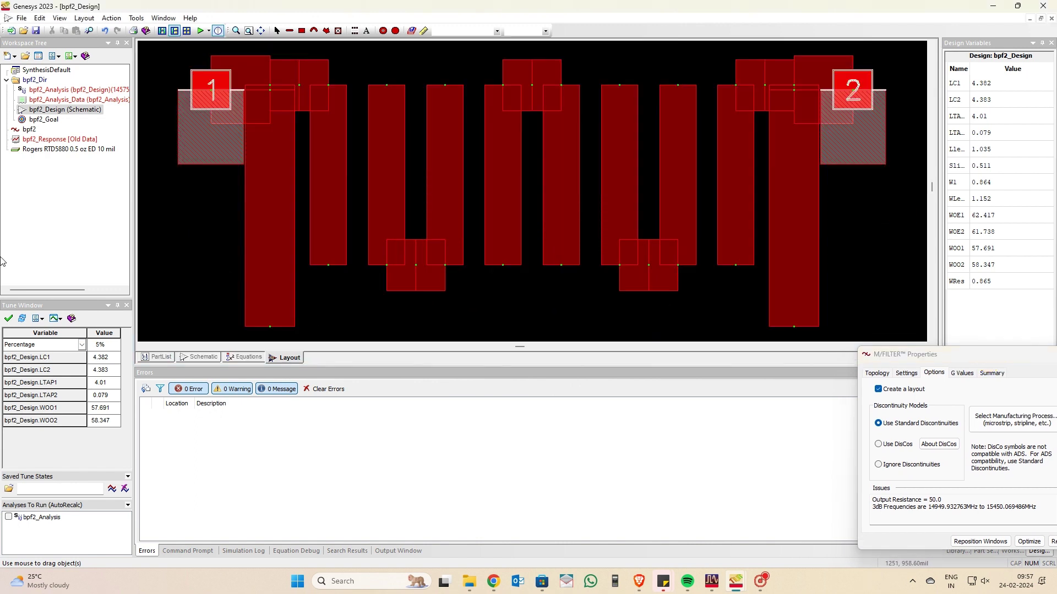
Select all parts of the filter layout, connect the selected parts, and clear the selection.
click(258, 75)
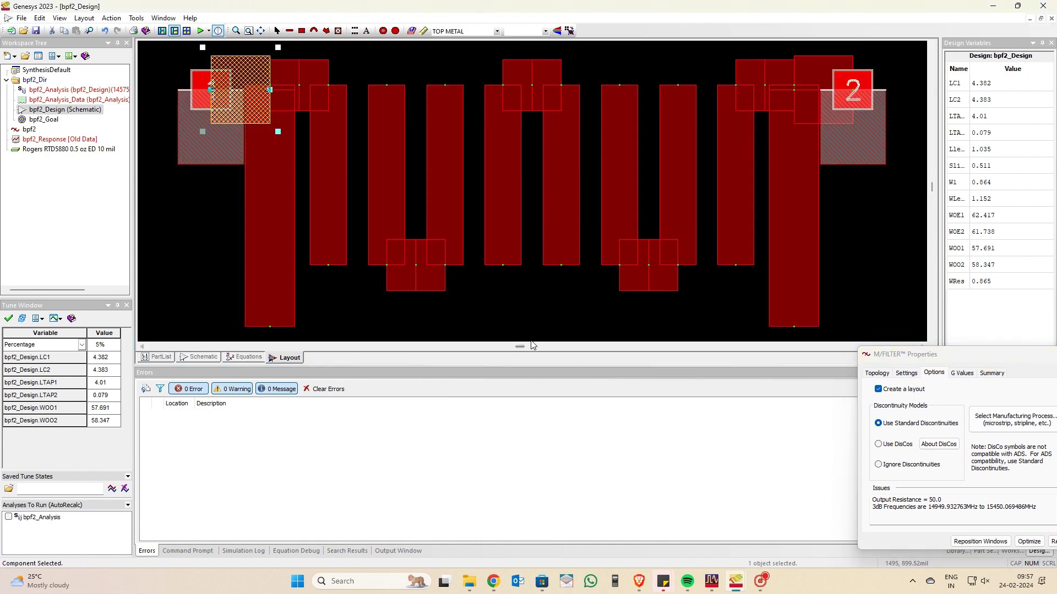
key(ctrl+a)
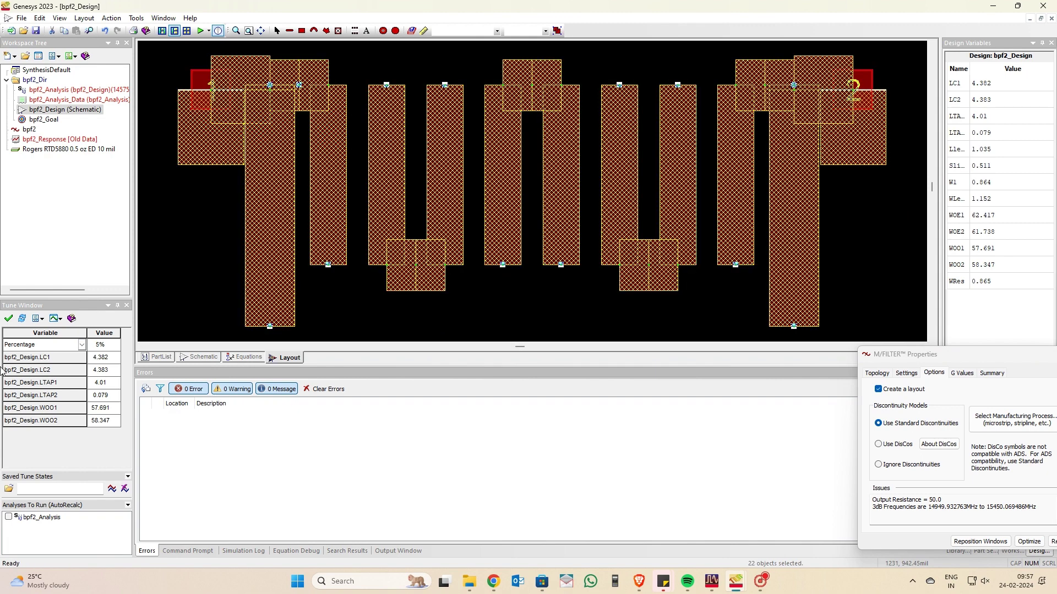
click(84, 18)
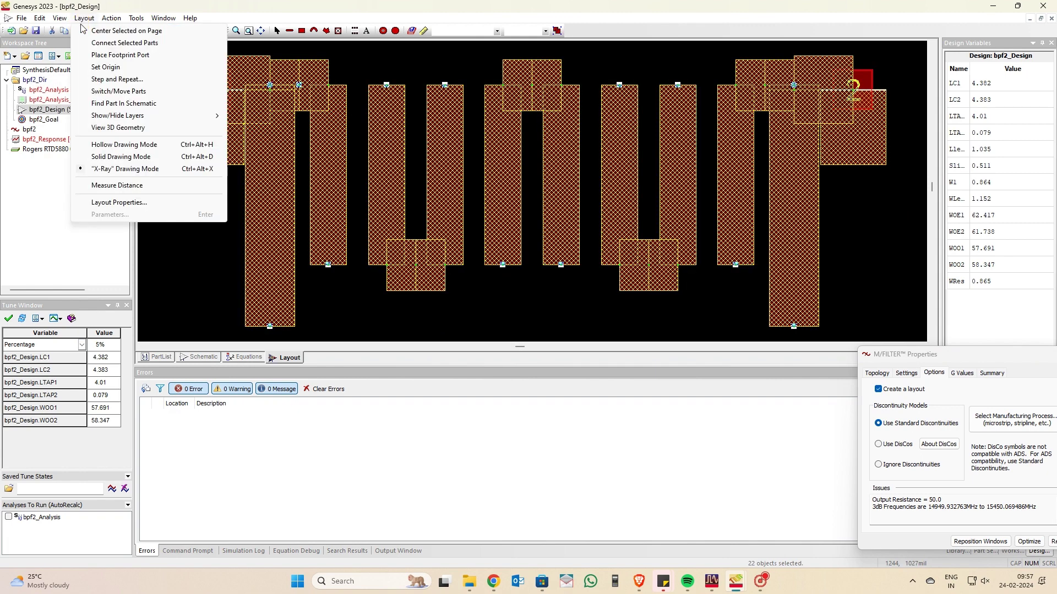
click(98, 44)
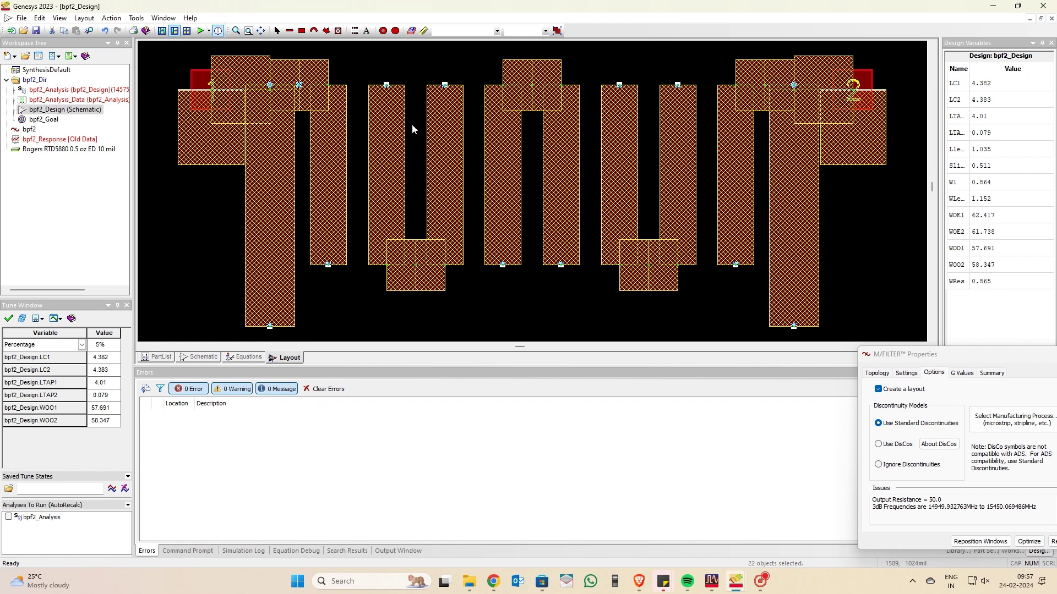
click(883, 236)
Enable use of the TOP METAL layer for EM in the layout properties, with all layer columns shown.
double_click(194, 262)
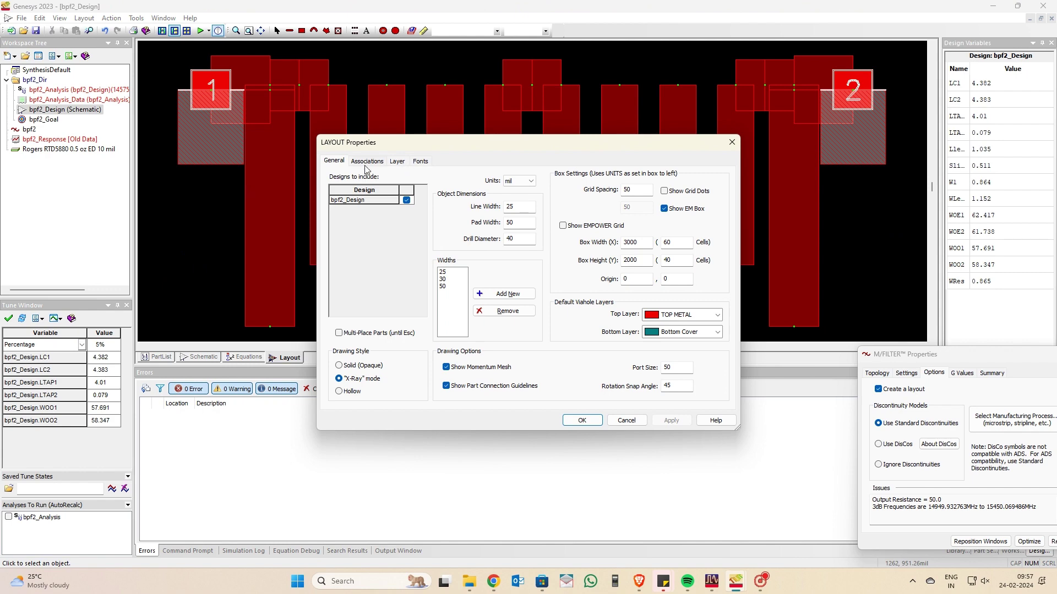
click(366, 161)
click(398, 161)
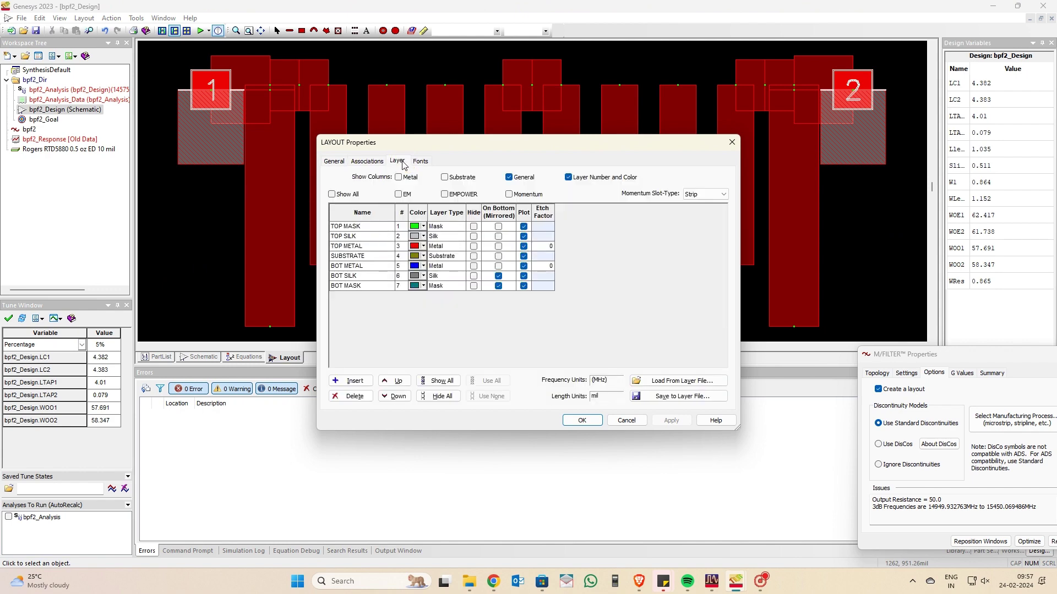
click(398, 194)
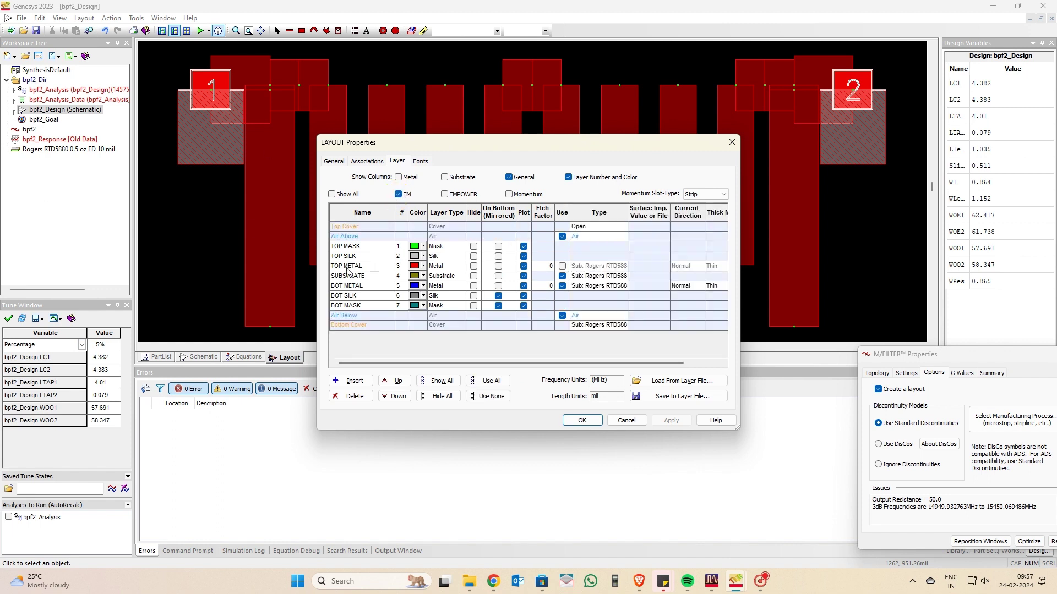
click(562, 266)
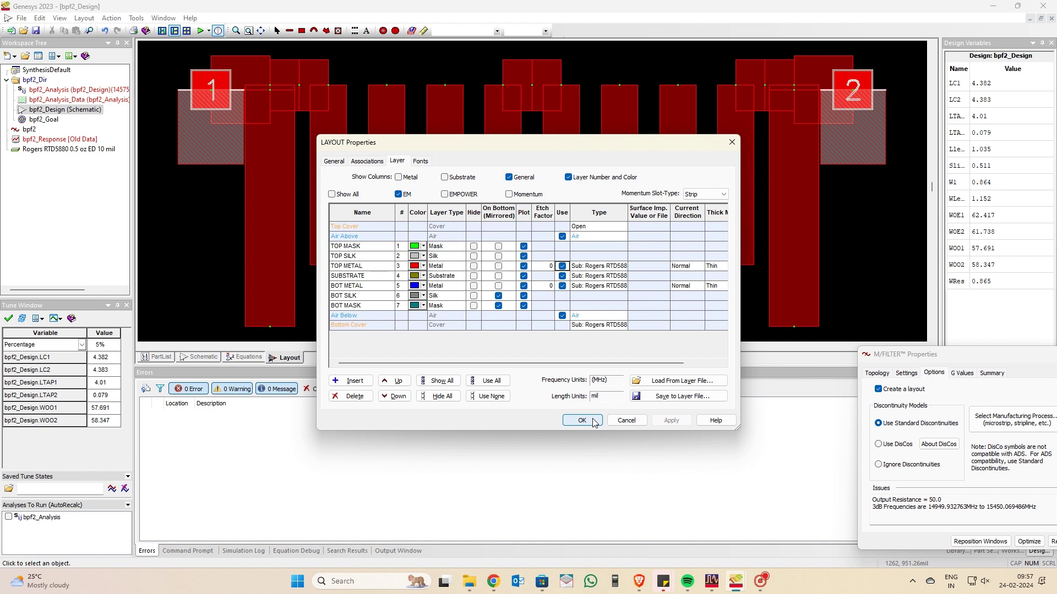
click(331, 194)
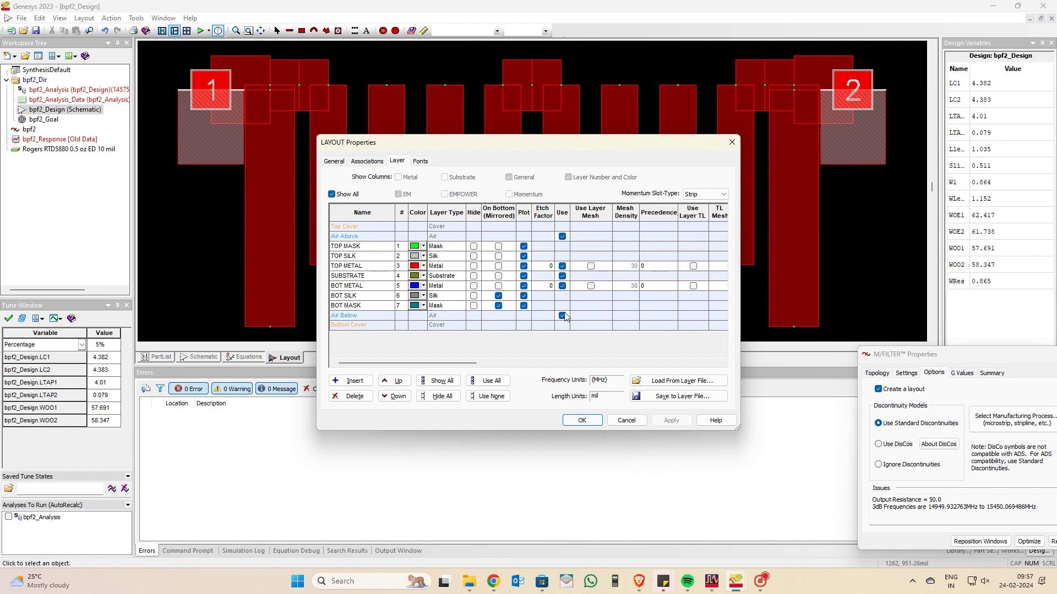
click(590, 423)
mouse_move(920, 346)
mouse_down()
mouse_move(216, 165)
mouse_move(118, 99)
mouse_move(100, 48)
mouse_move(135, 132)
mouse_move(405, 135)
mouse_move(66, 77)
mouse_move(107, 37)
mouse_move(258, 237)
mouse_move(926, 326)
mouse_up()
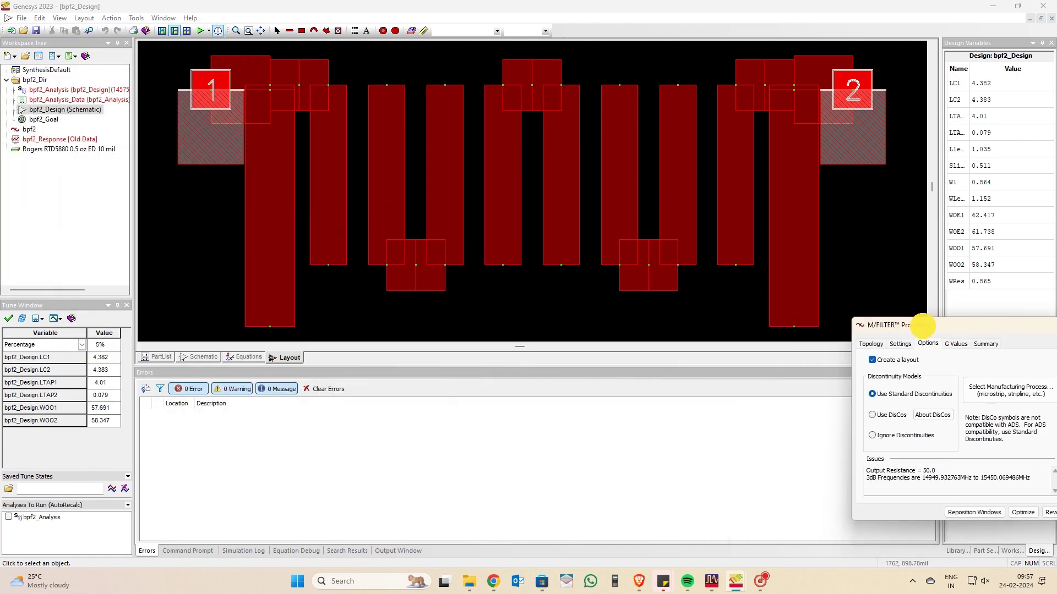
Try to add a Momentum analysis of bpf2_Design to bpf2_Dir with a frequency range of 13 to 15 GHz.
right_click(30, 81)
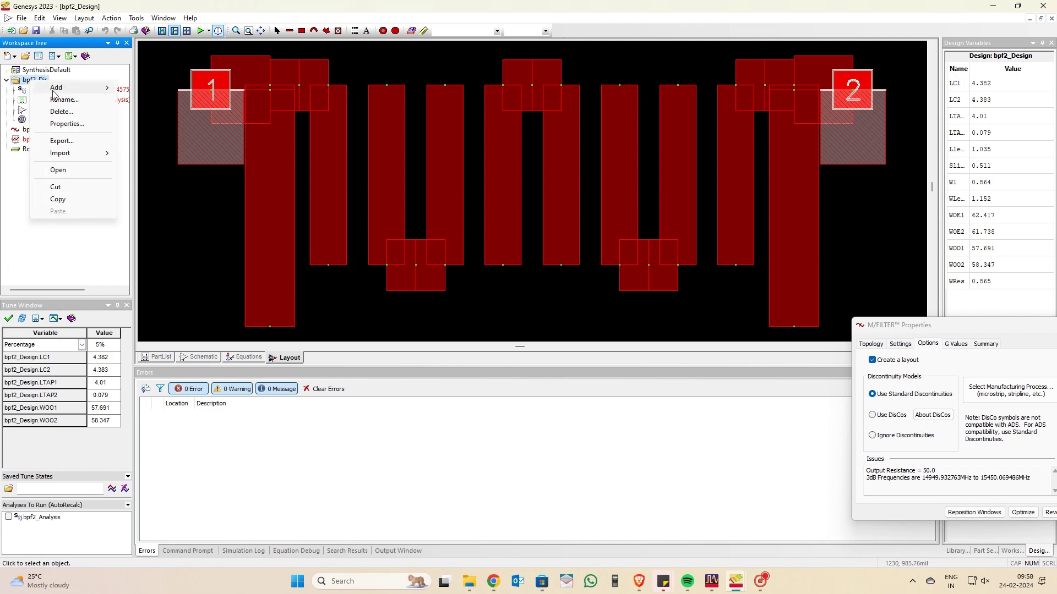
mouse_move(98, 88)
mouse_move(148, 104)
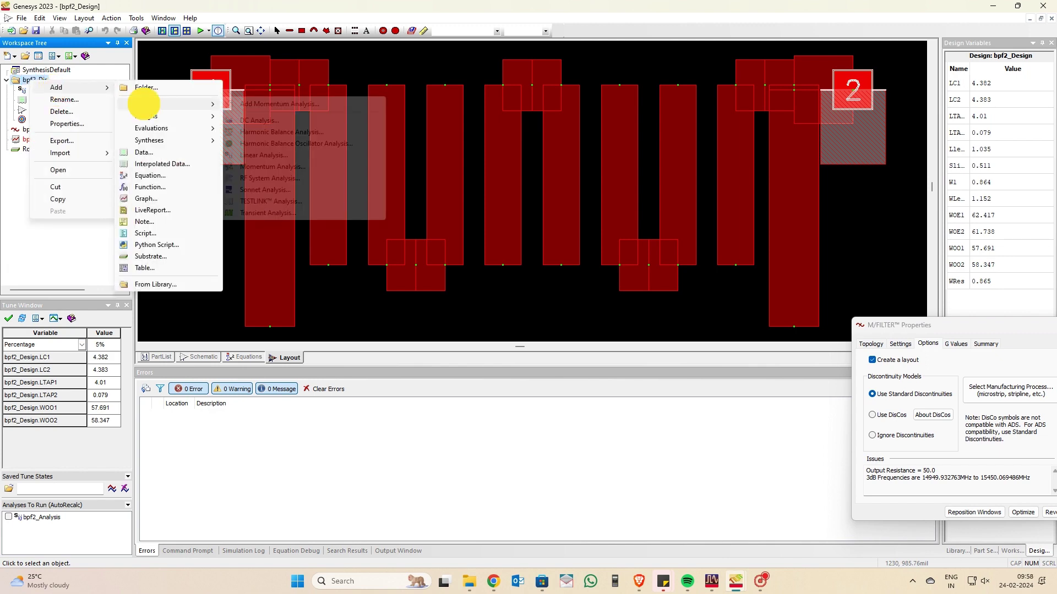
click(271, 167)
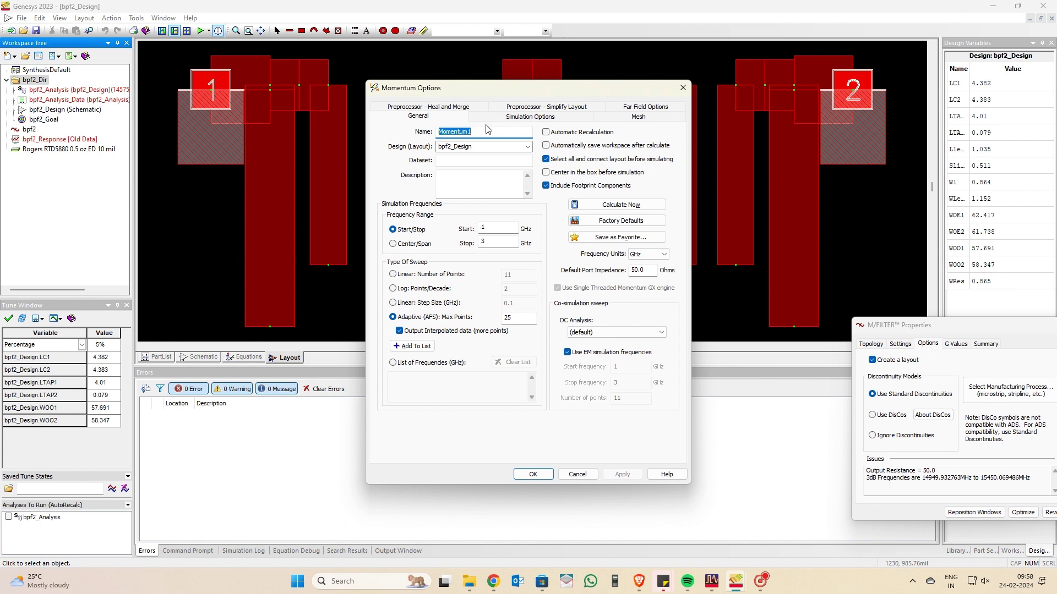
click(498, 228)
text(3)
double_click(486, 241)
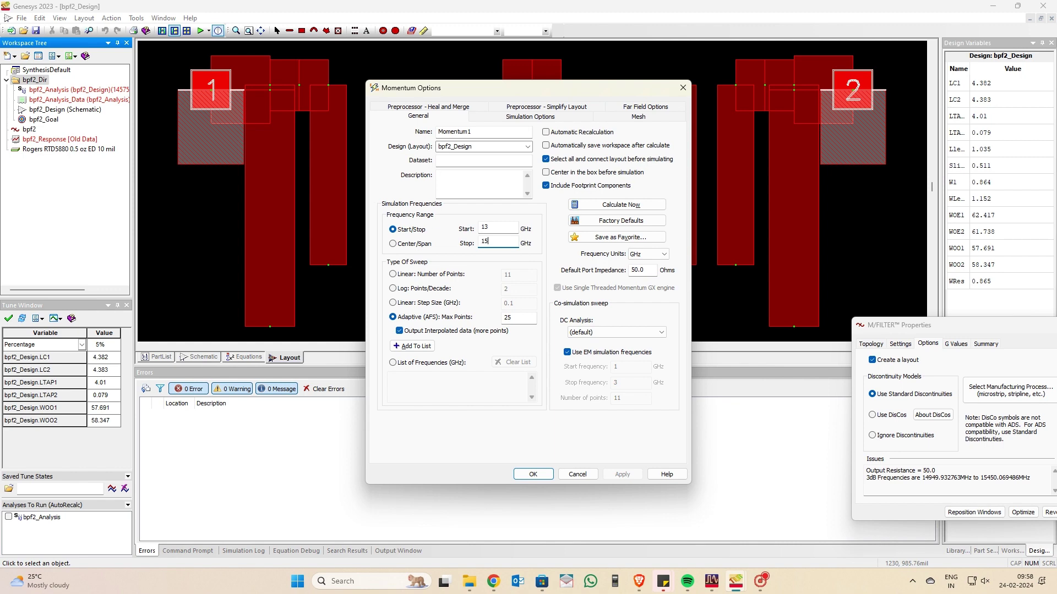
Check the Momentum mesh options, close the analysis setup, and clear the error list.
click(576, 119)
click(634, 116)
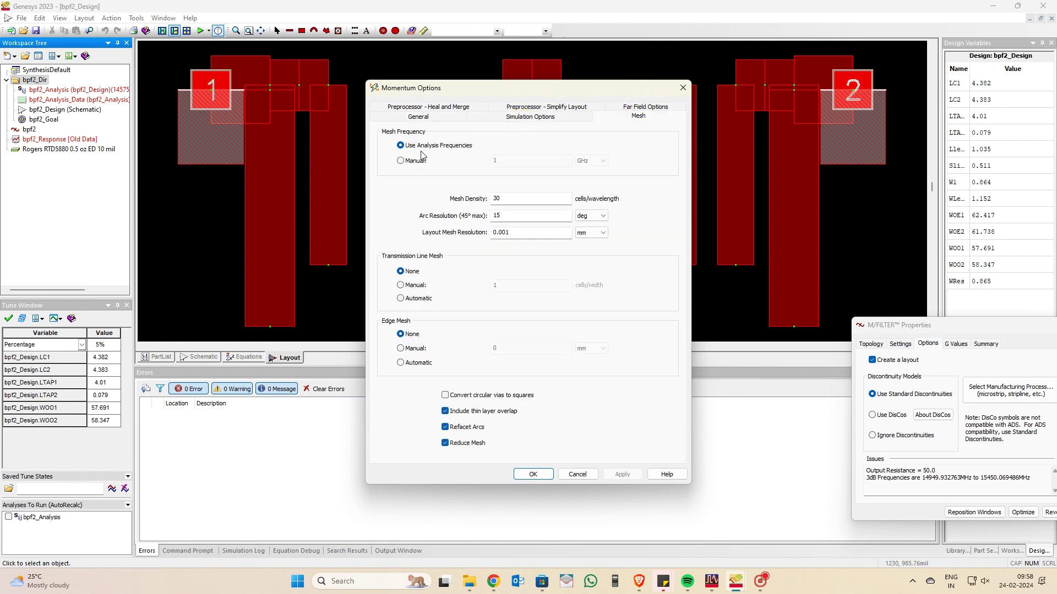
click(447, 118)
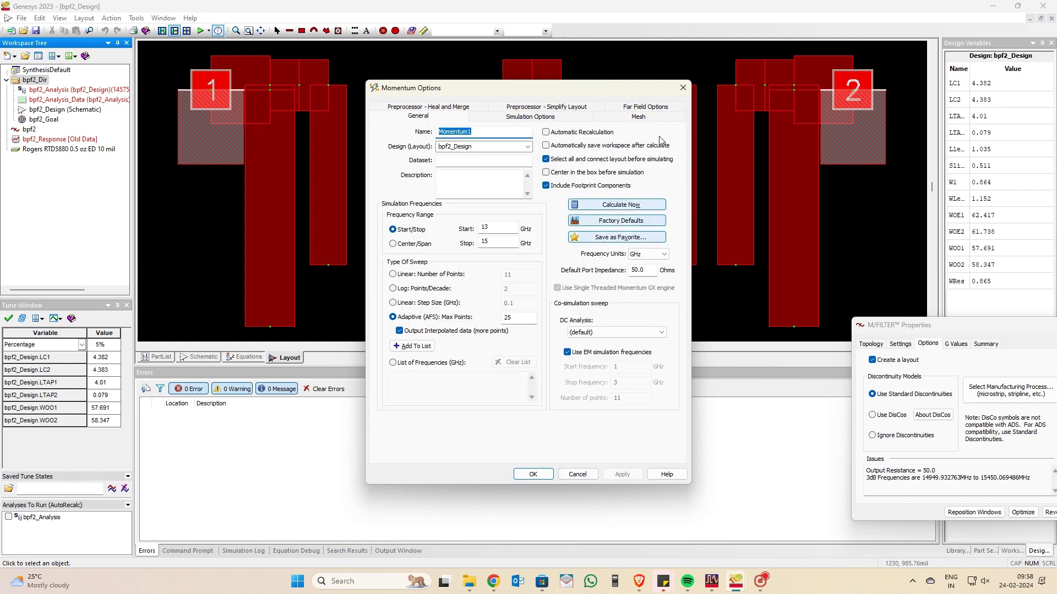
click(681, 88)
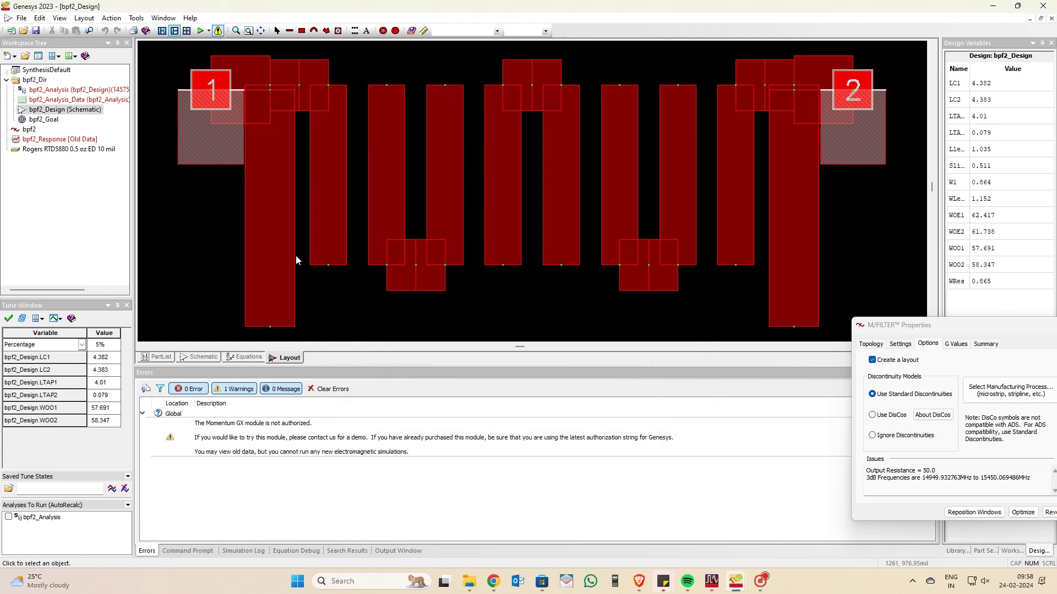
click(328, 393)
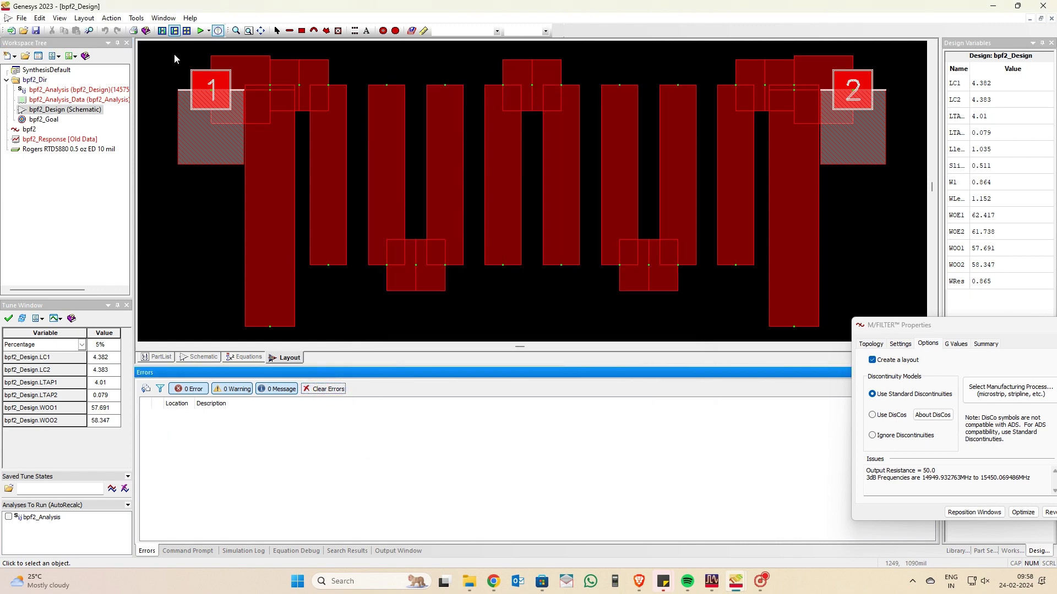
Select the entire filter layout and set up its Gerber export with the TOP METAL, __INFO__ and TOP MASK layers.
click(159, 46)
mouse_move(159, 45)
mouse_down()
mouse_move(691, 68)
mouse_move(943, 208)
mouse_move(903, 332)
mouse_up()
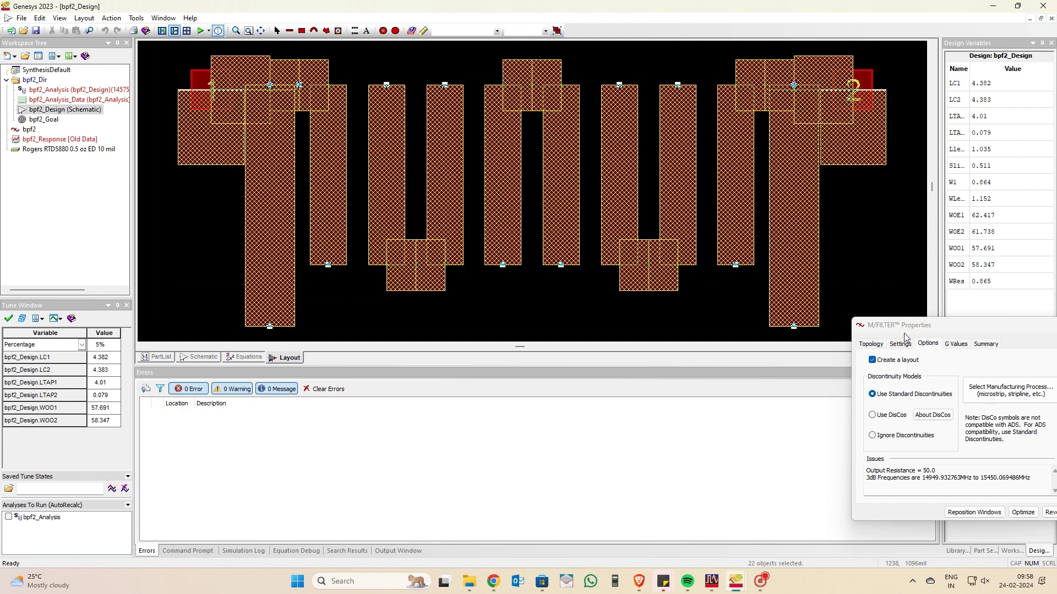
click(22, 18)
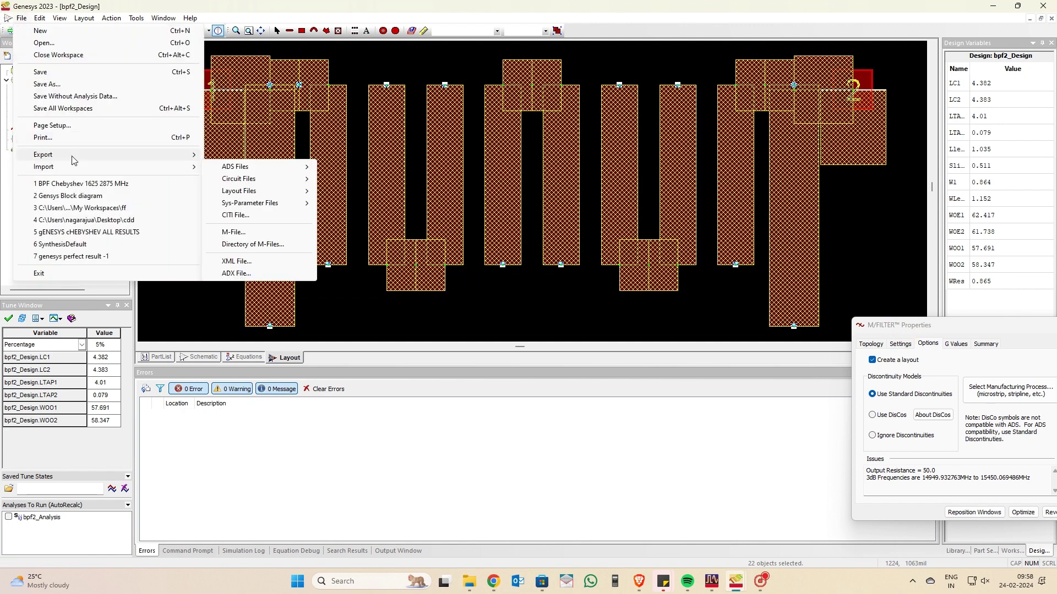
mouse_move(188, 155)
click(289, 202)
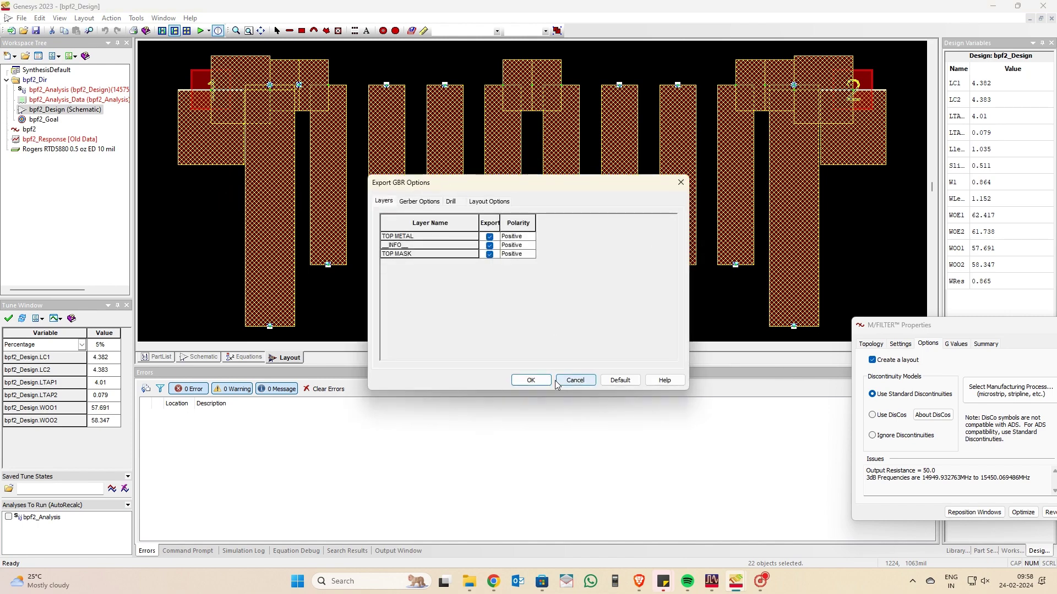
click(537, 380)
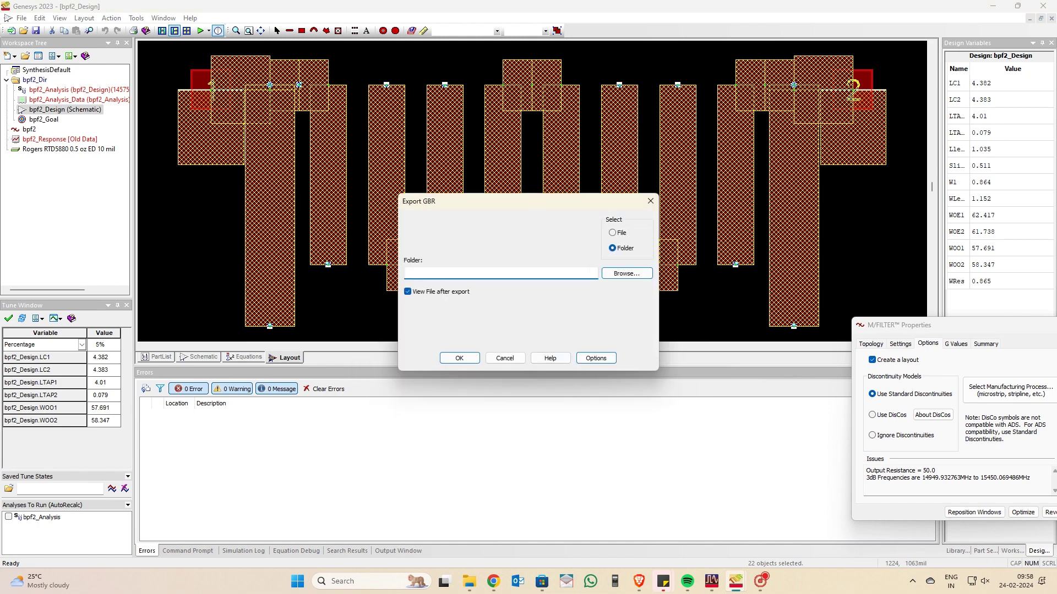
Create the folder Try-3 inside Tryy-2, export the Gerber files into it, and close the Gerber viewer that opens.
click(627, 273)
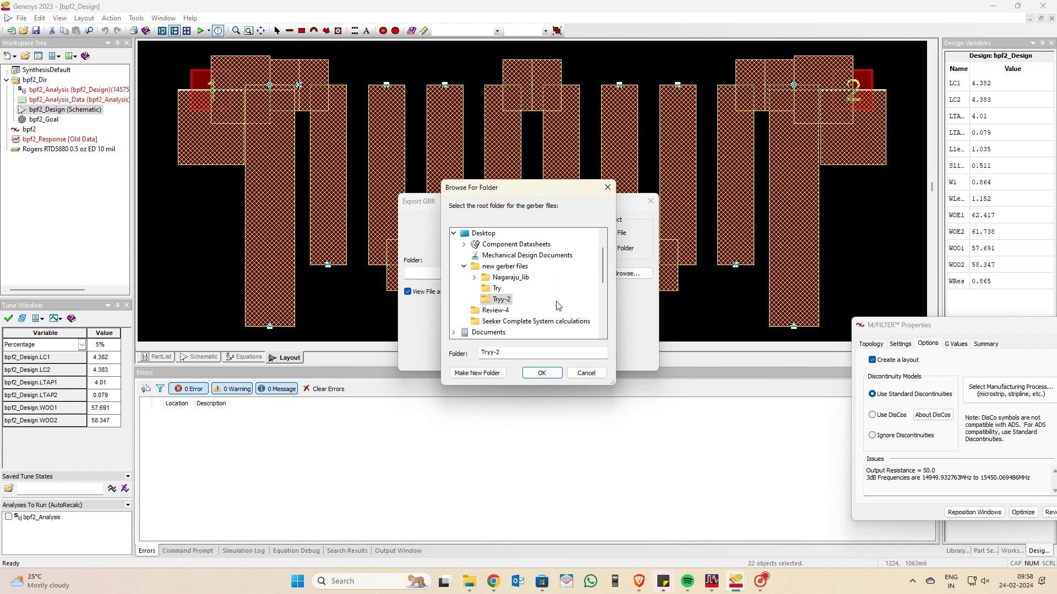
scroll(534, 306, down, 1)
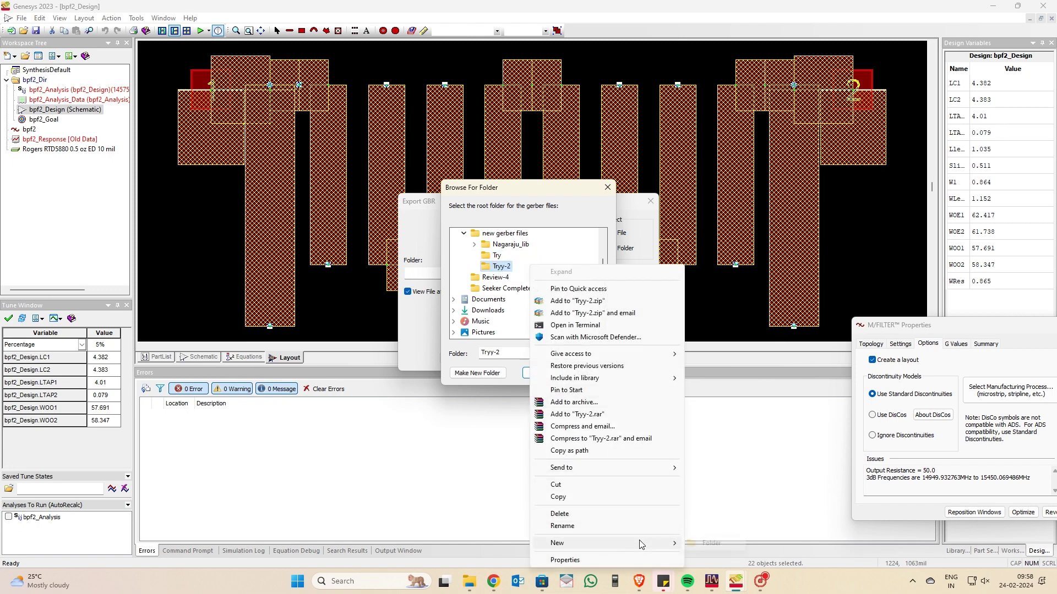
click(694, 543)
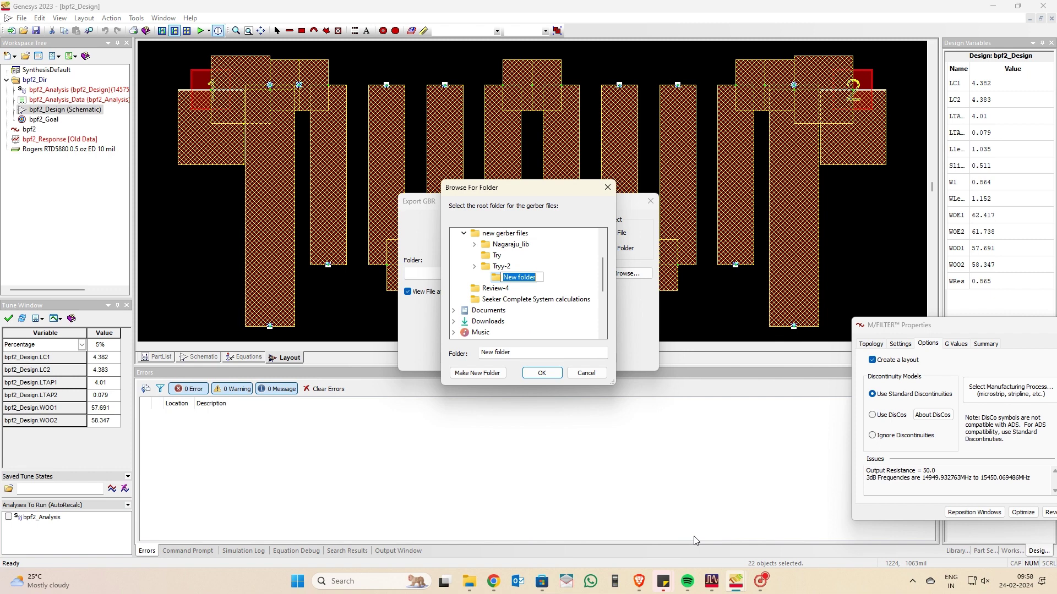
text(Try-3)
key(Return)
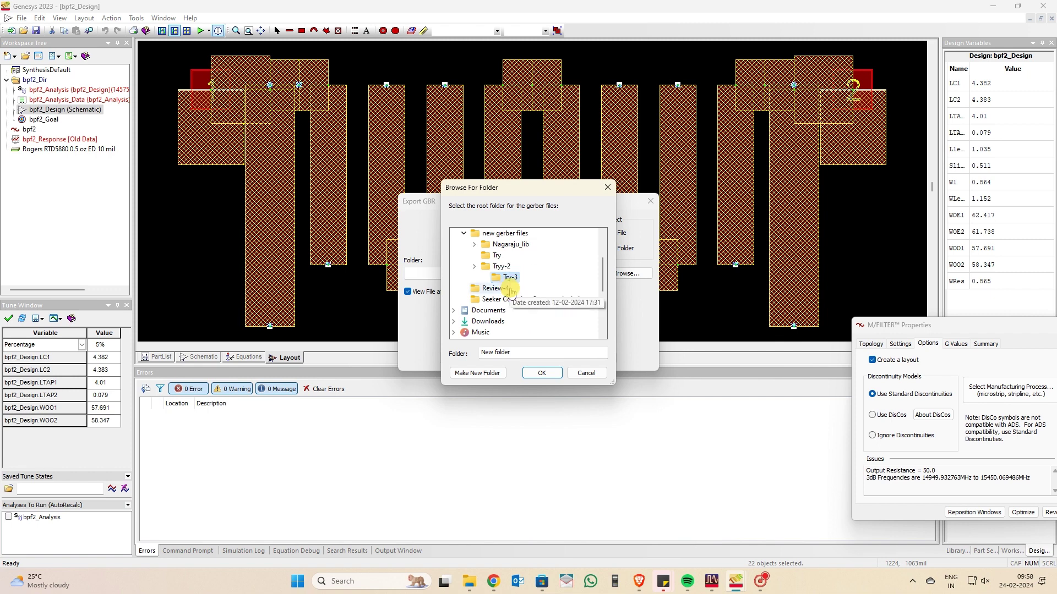
click(541, 372)
click(460, 358)
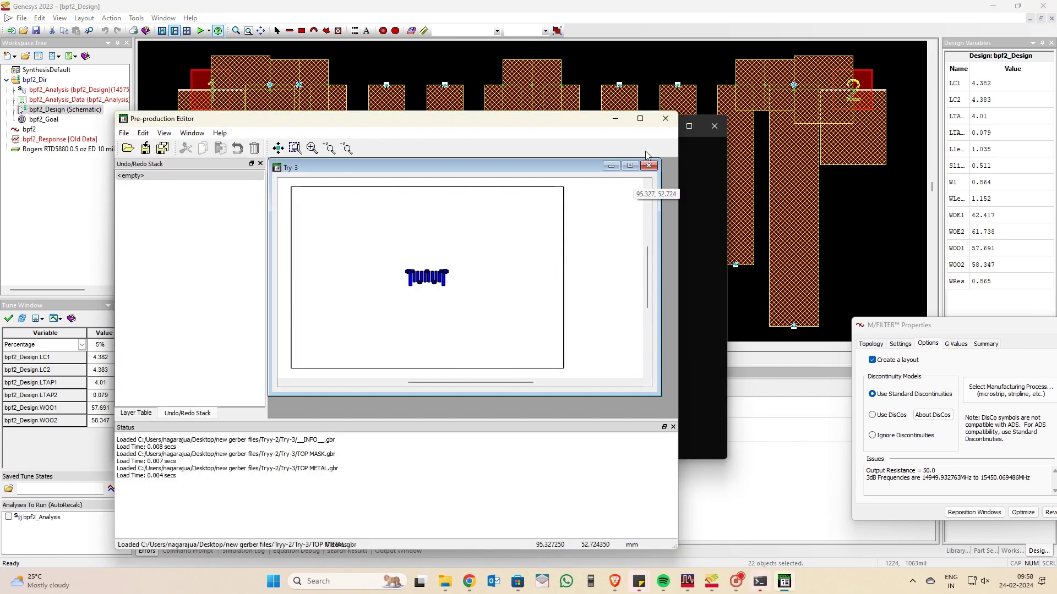
click(664, 118)
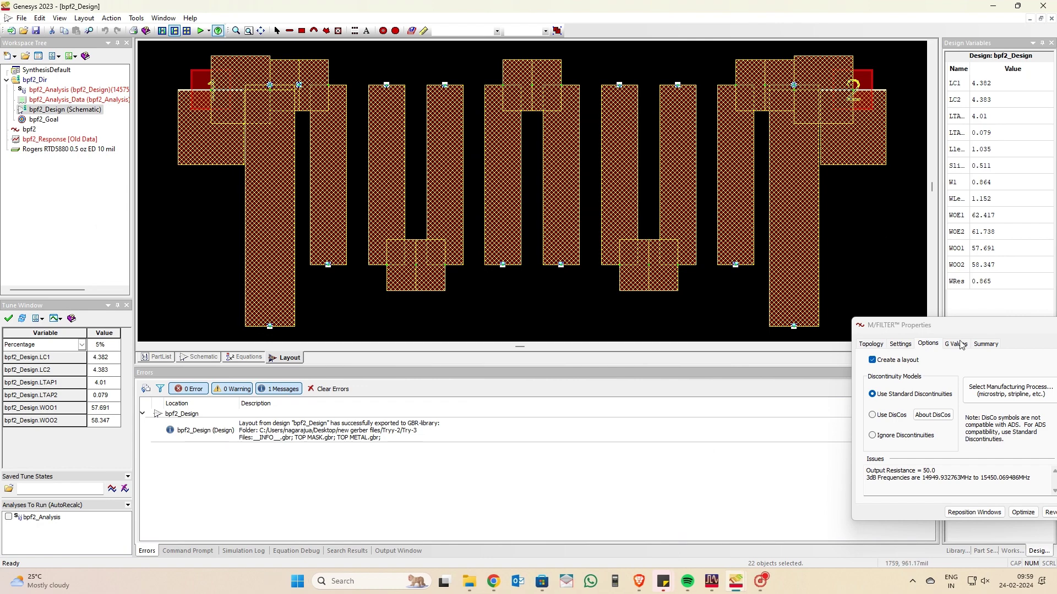
drag(916, 325, 113, 49)
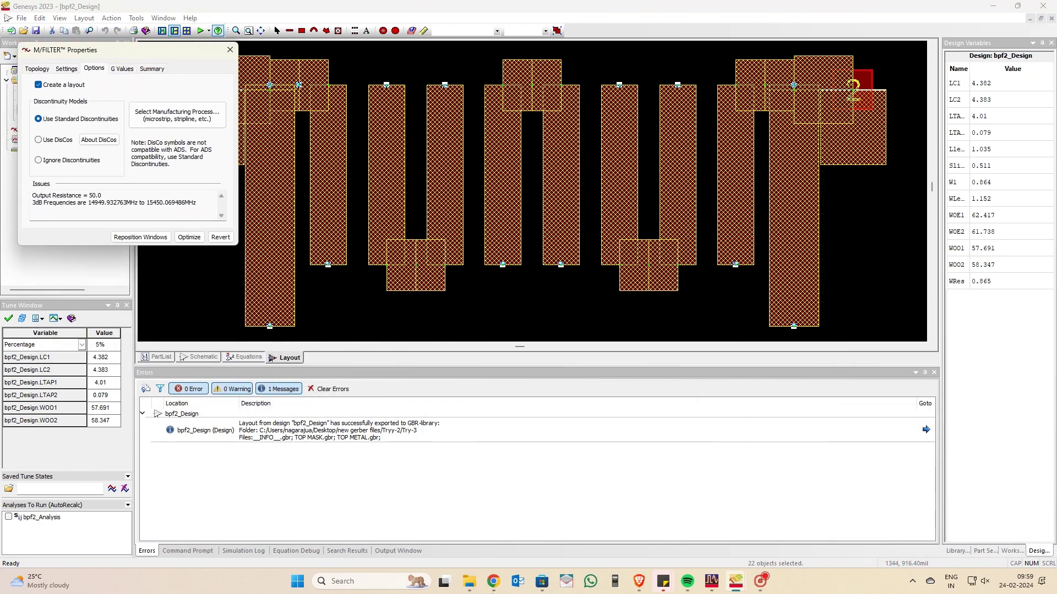
Switch to Advanced Design System, create a new layout cell named harpindesign, and minimize its layout window.
click(712, 581)
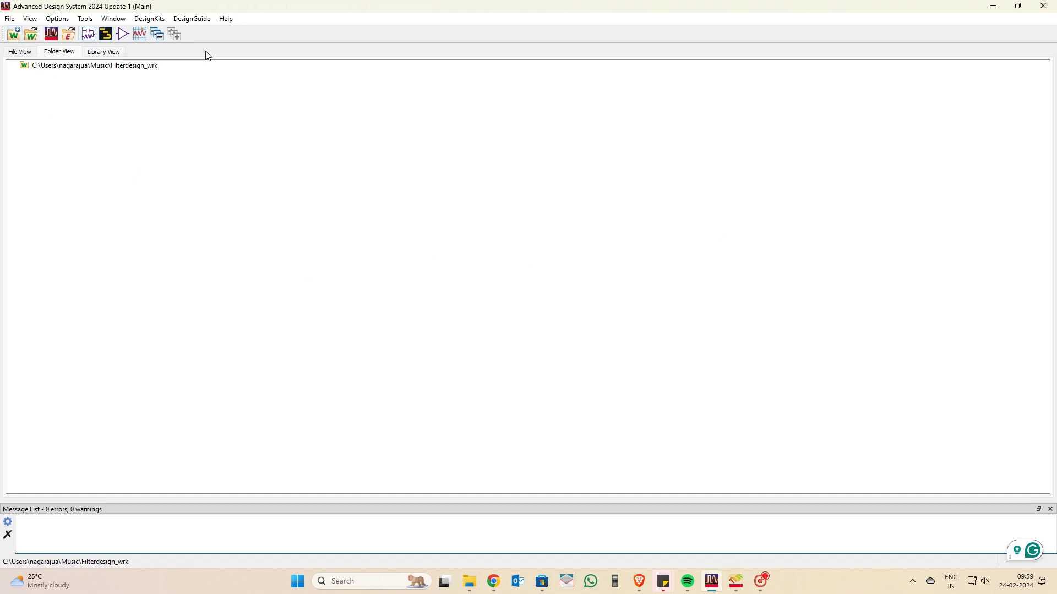
click(106, 33)
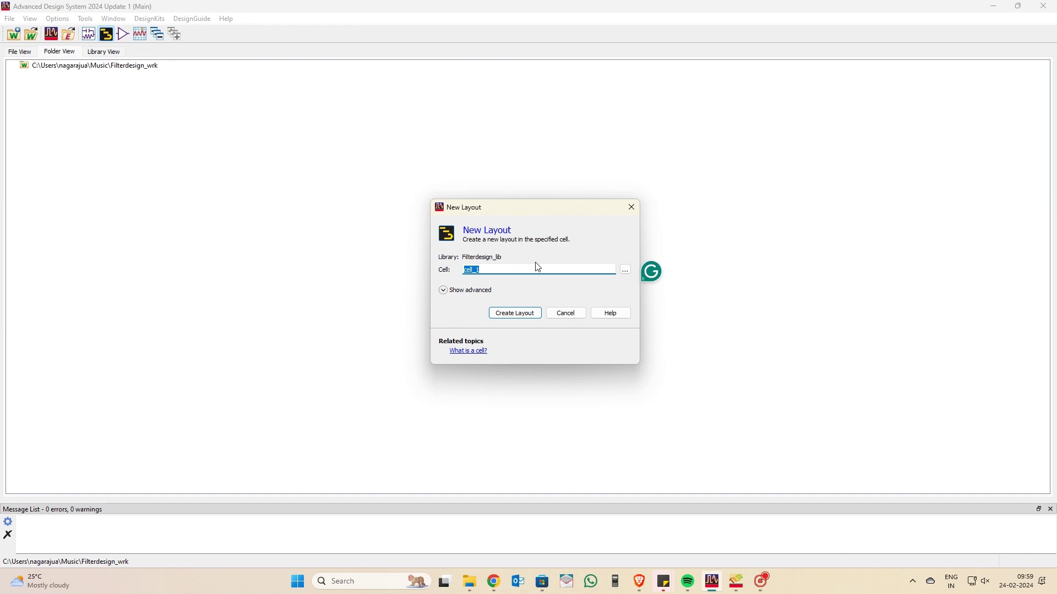
key(BackSpace)
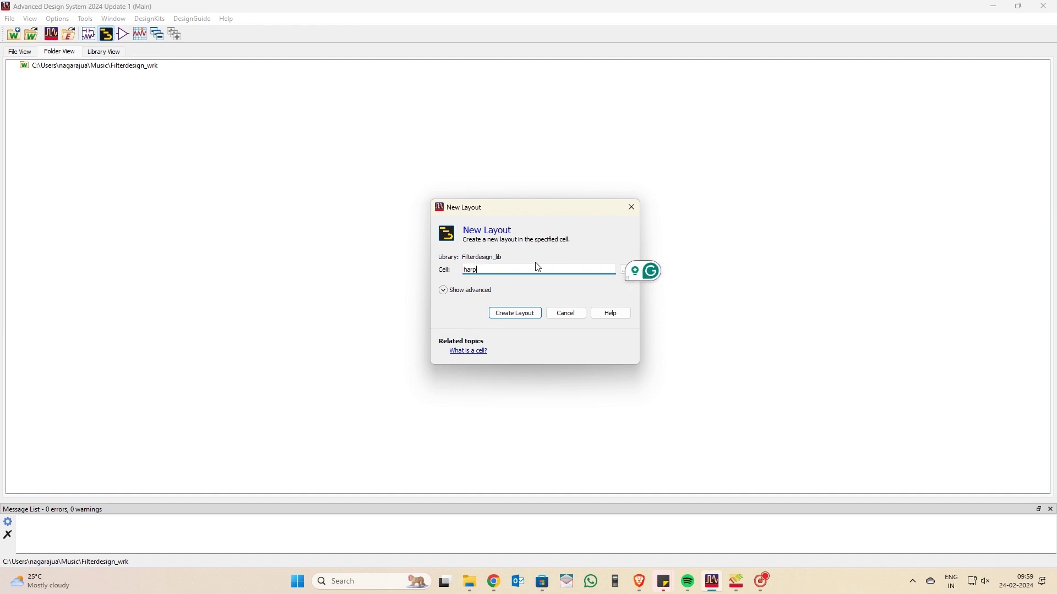
text(harpinder)
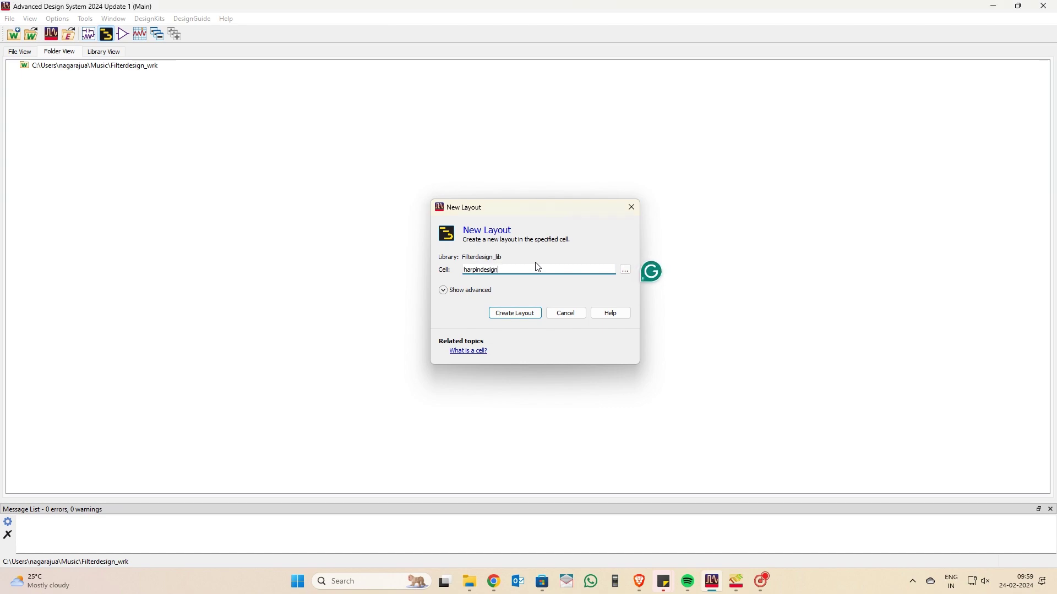
key(Return)
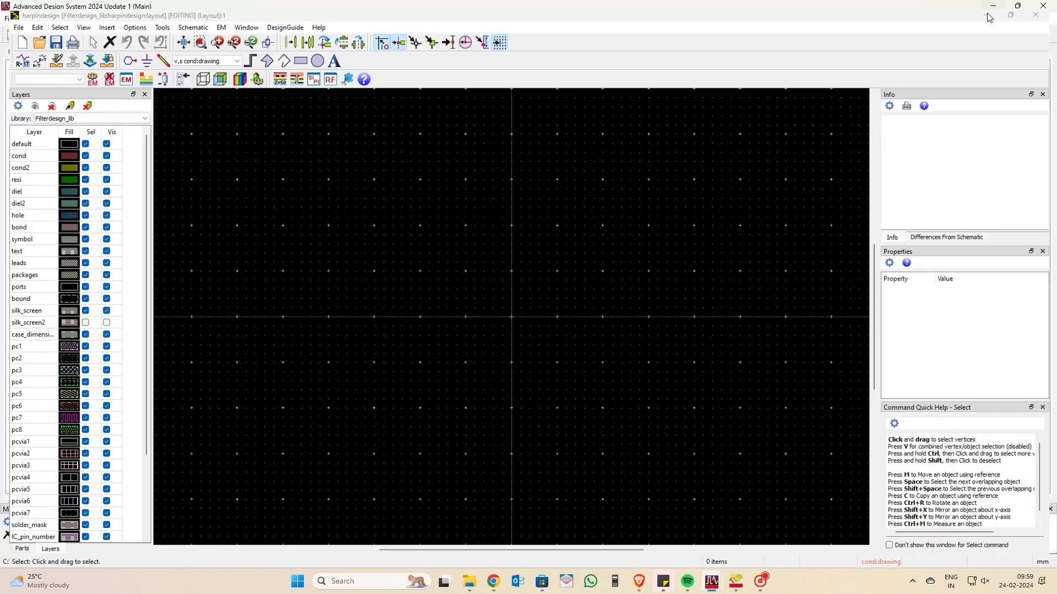
click(996, 7)
Start a design import in the workspace with Gerber/Drill as the file type.
click(9, 21)
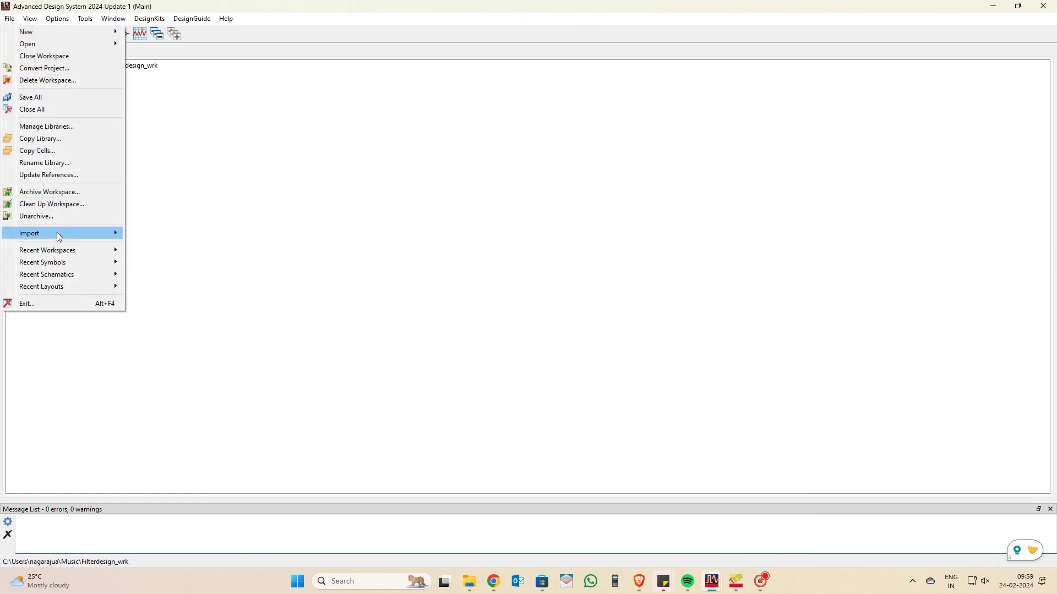
mouse_move(57, 232)
click(161, 232)
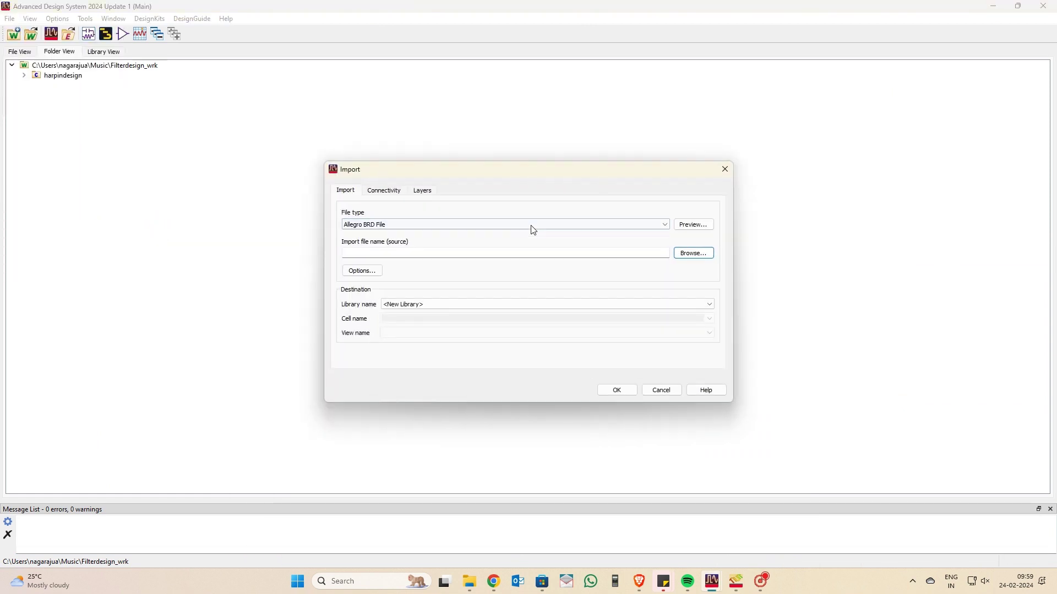
click(532, 226)
click(464, 298)
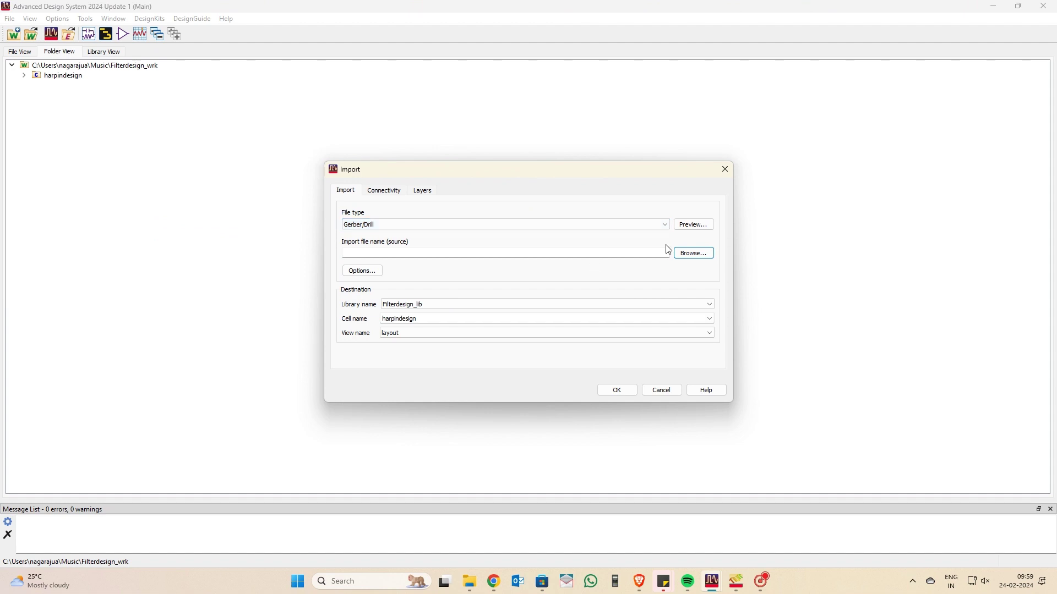
Choose all three Gerber files in Desktop > new gerber files > Tryy-2 > Try-3 as the import source.
click(691, 254)
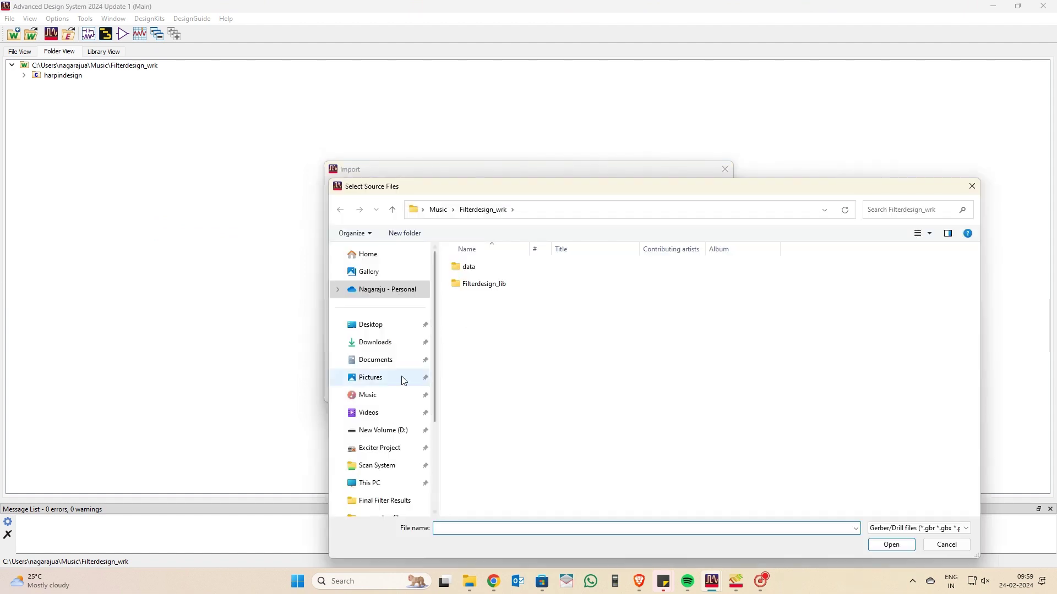
click(370, 326)
double_click(586, 281)
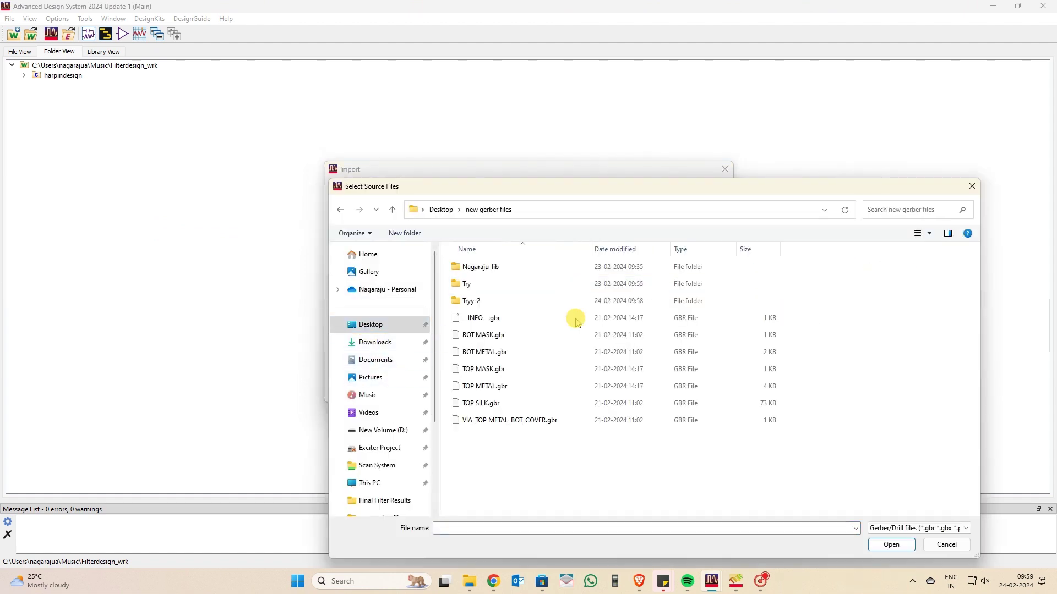
double_click(483, 301)
double_click(483, 266)
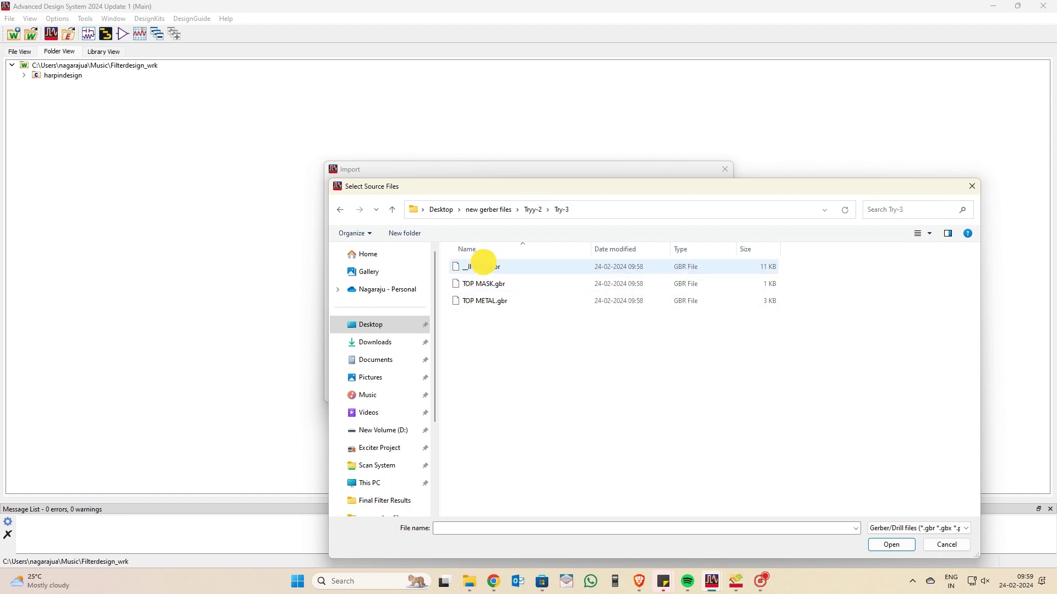
drag(517, 359, 498, 216)
click(891, 544)
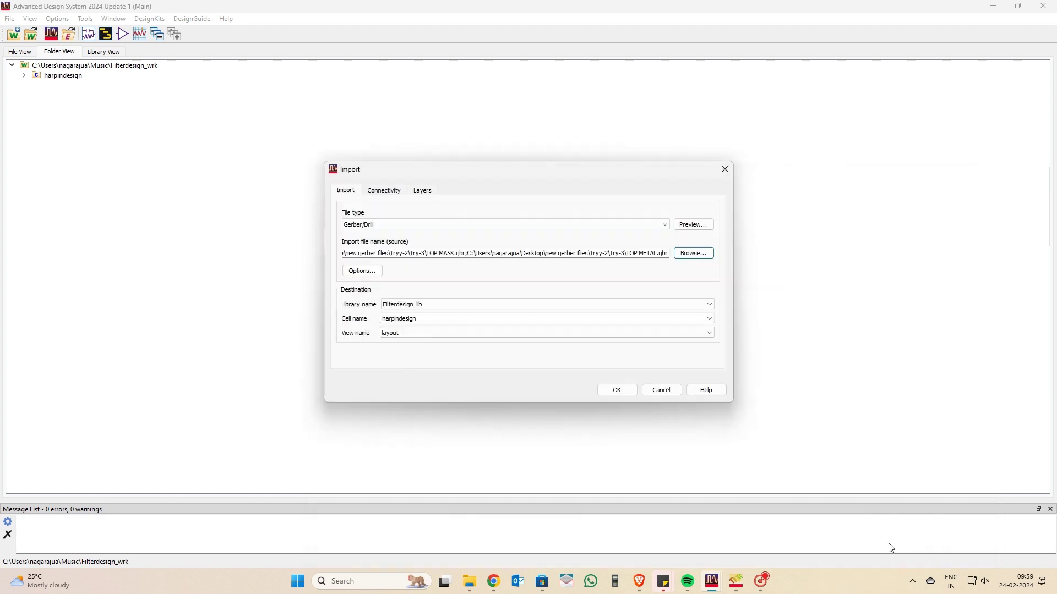
Import the Gerber files into the layout view of cell harpindesign in Filterdesign_lib and dismiss the status report.
click(431, 318)
click(706, 321)
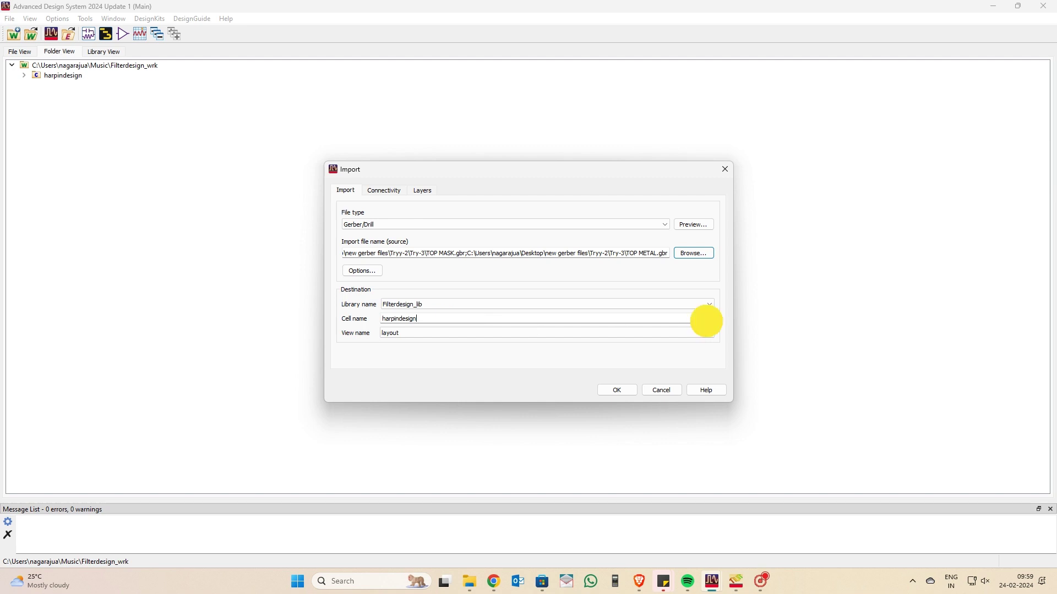
click(590, 333)
click(590, 334)
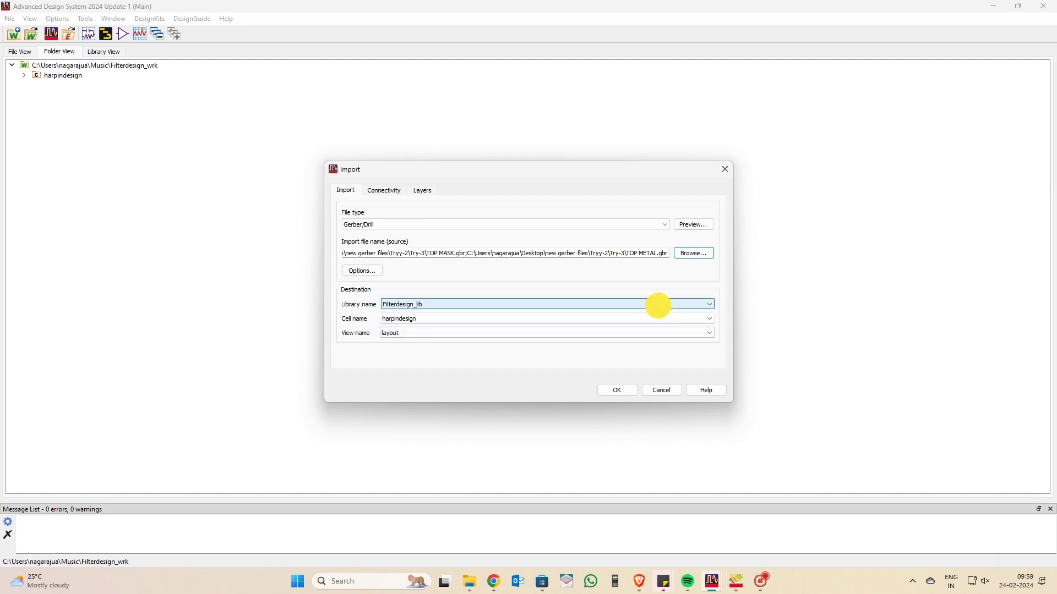
click(623, 392)
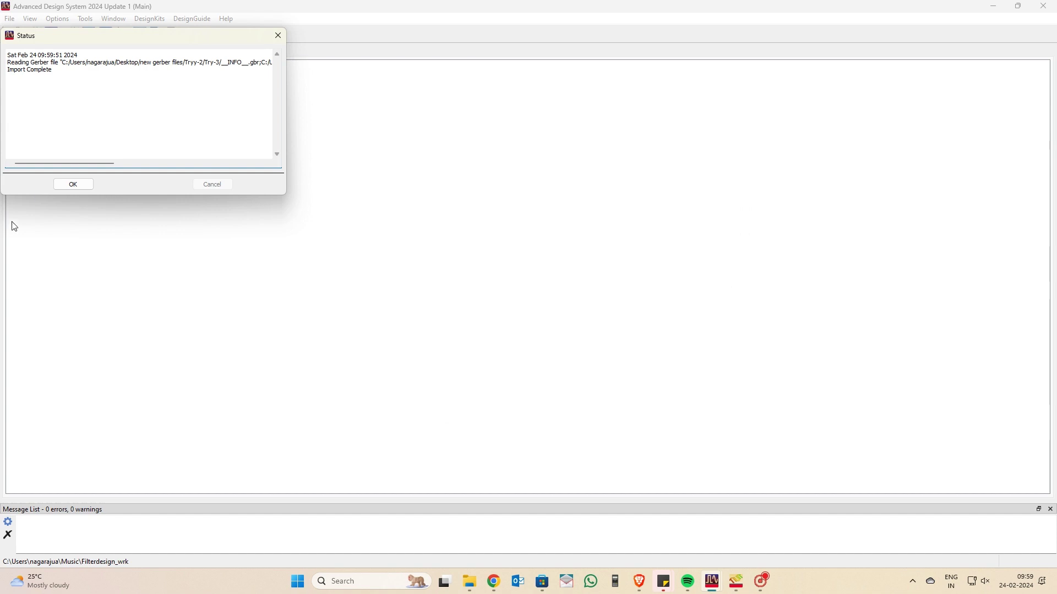
click(83, 184)
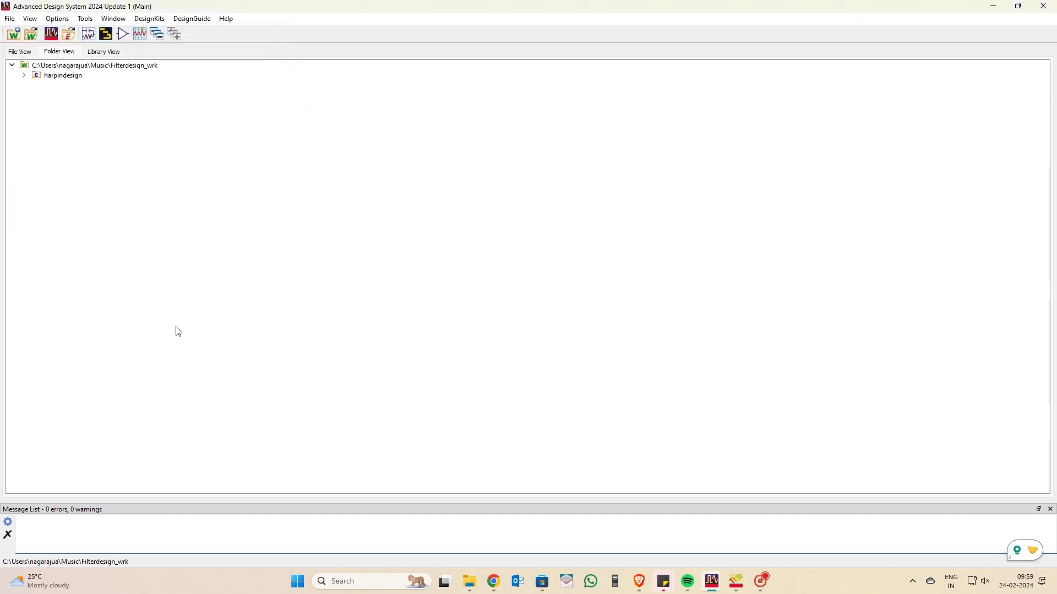
Open the layout of harpindesign, maximize its window, and bring the whole imported filter into sight.
click(25, 77)
double_click(49, 85)
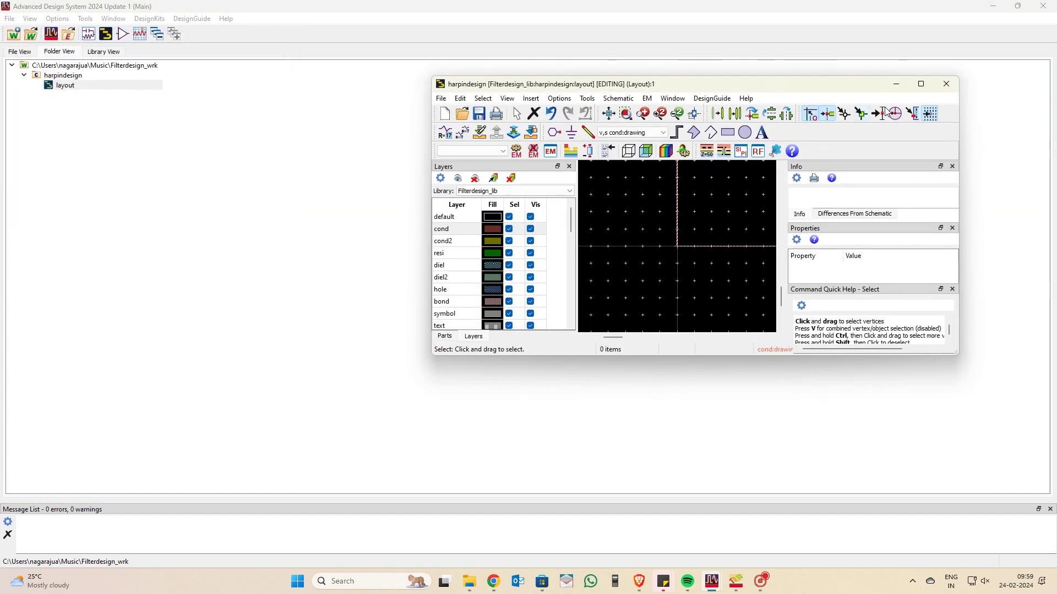
click(920, 84)
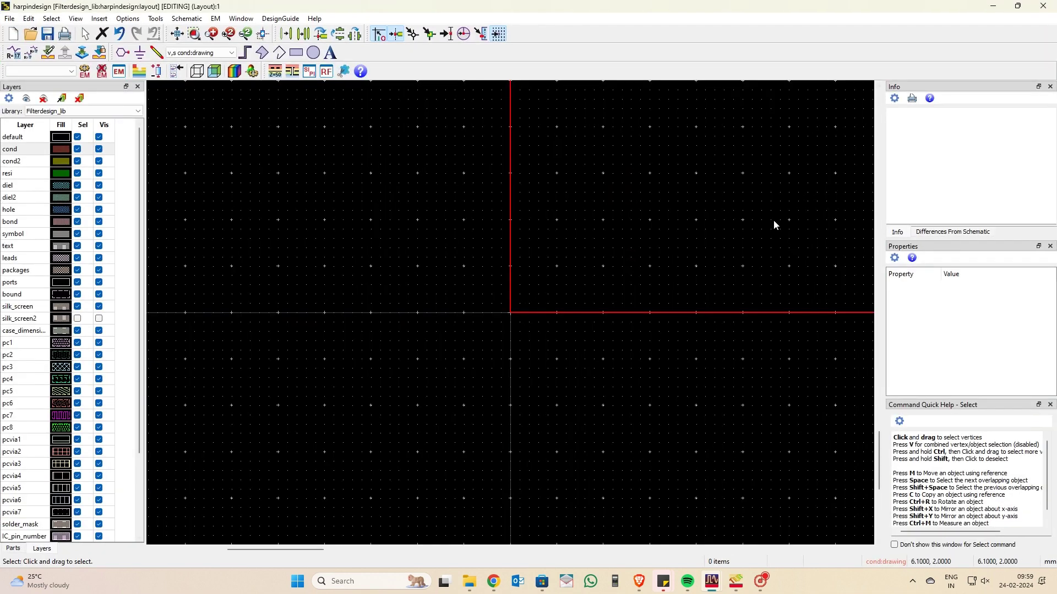
scroll(540, 299, up, 4)
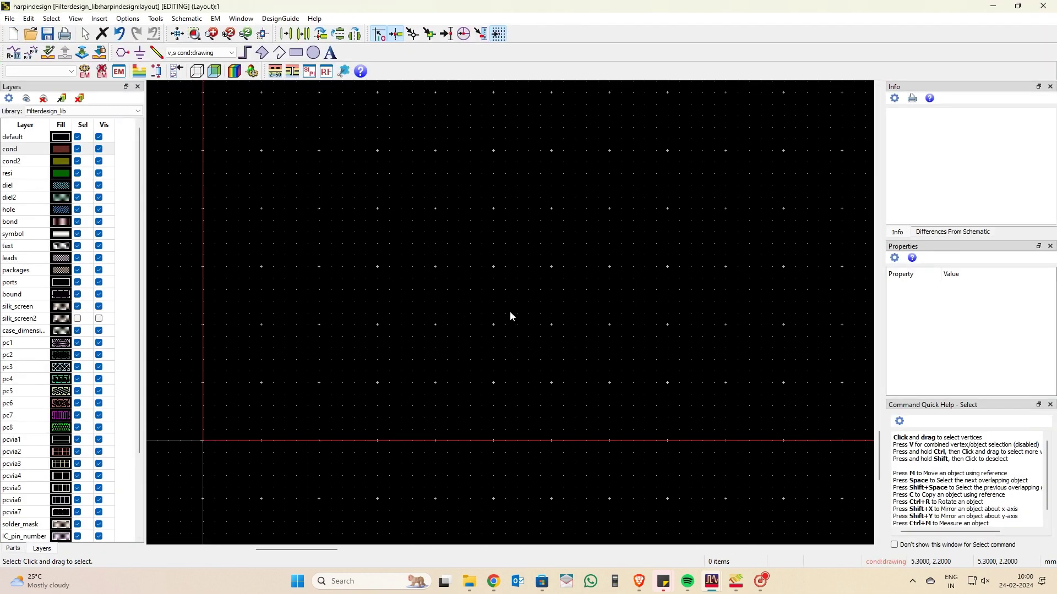
scroll(510, 312, down, 5)
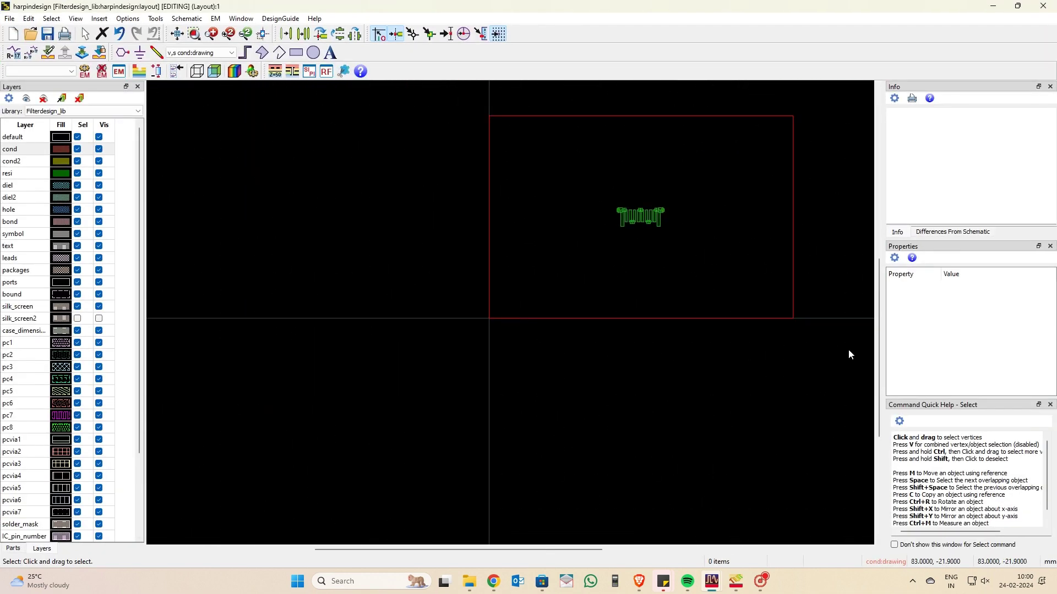
Select all imported hairpin filter shapes inside the rectangular outline and clear the selection.
drag(613, 203, 687, 250)
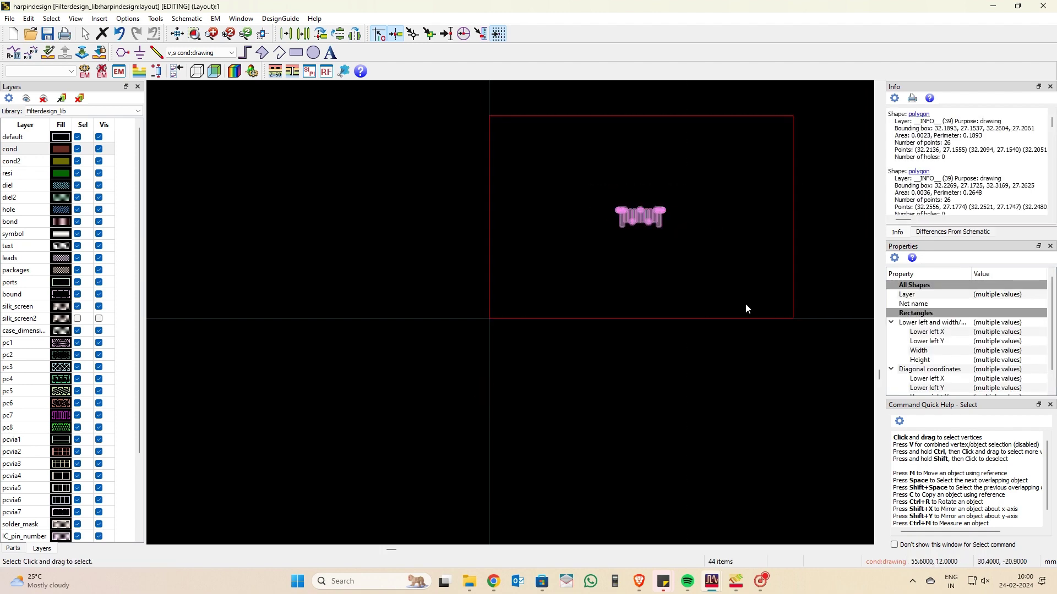
click(211, 33)
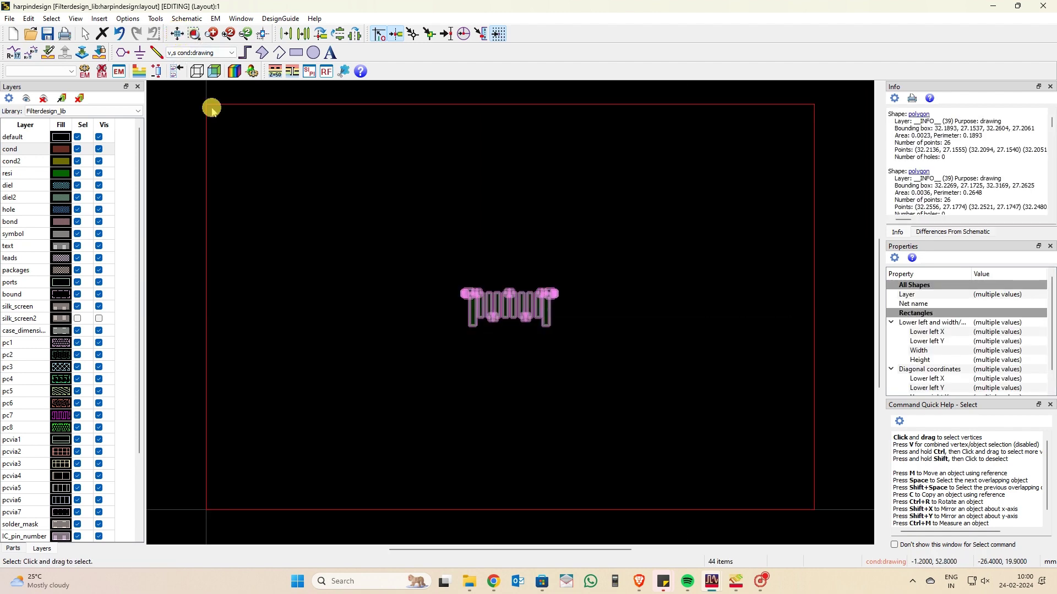
click(674, 308)
drag(401, 242, 637, 382)
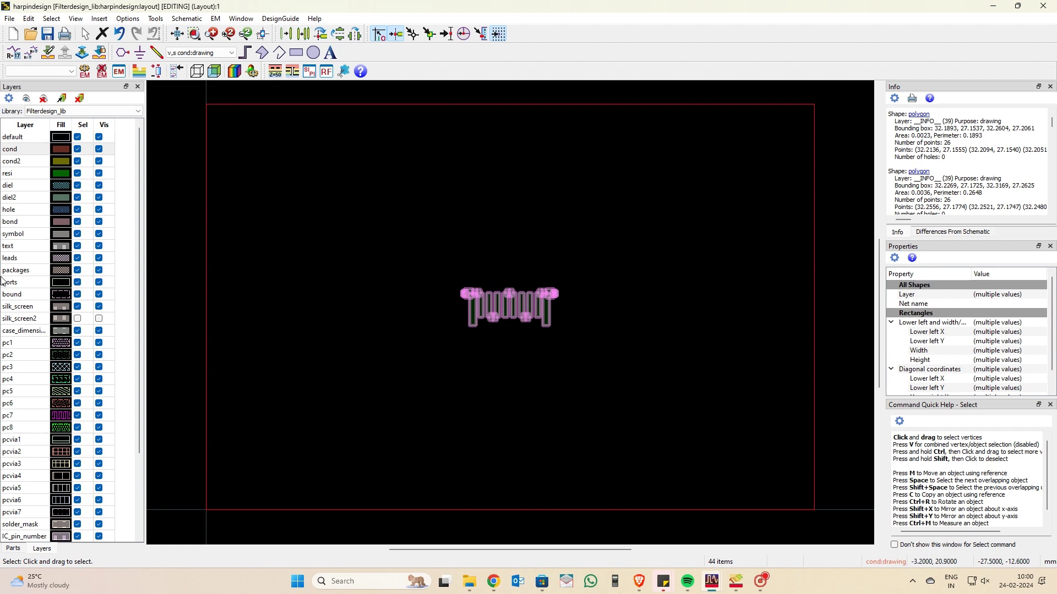
click(523, 321)
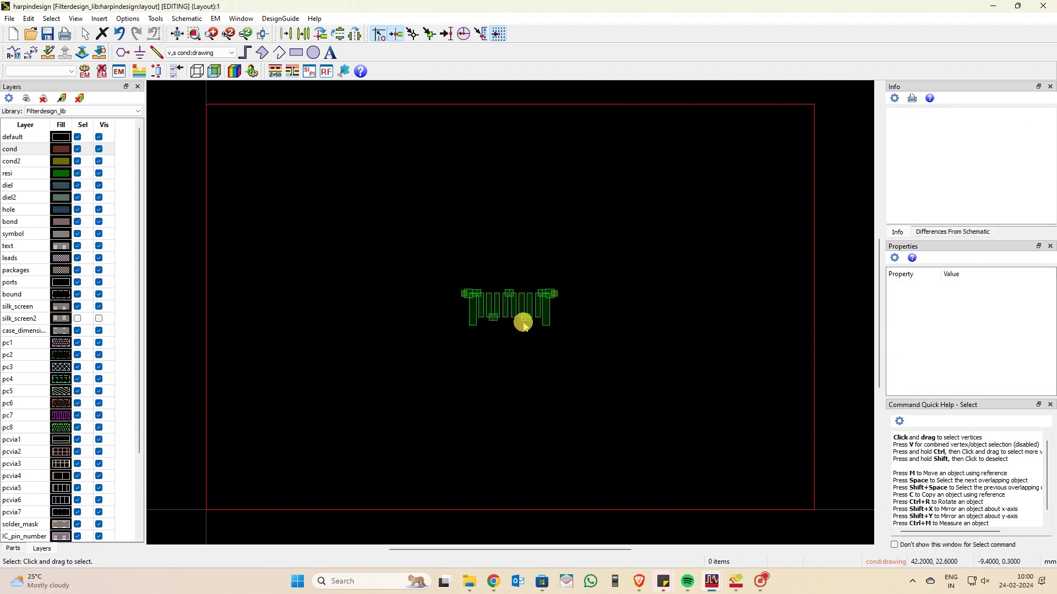
Compare the rightmost vertical line's dimensions in the ADS layout with the component properties of the same line in Genesys, then return to ADS.
click(546, 323)
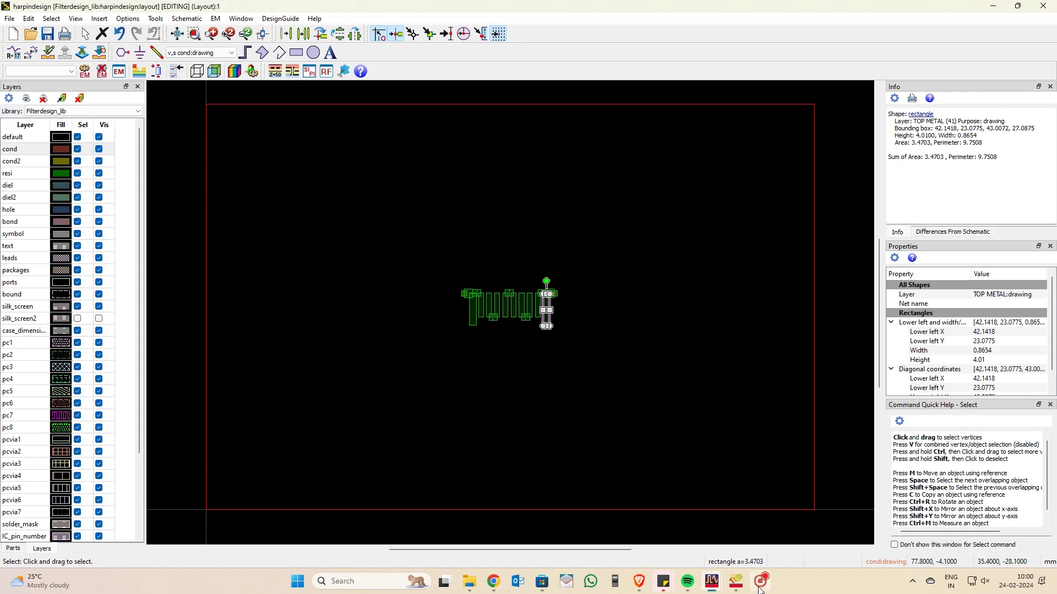
mouse_move(761, 588)
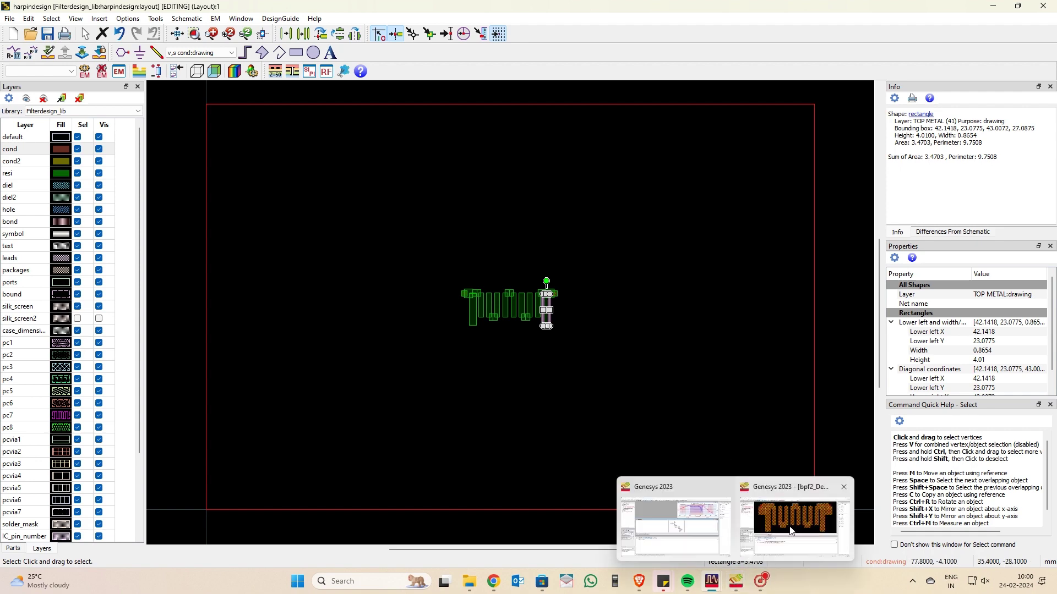
click(791, 532)
click(808, 291)
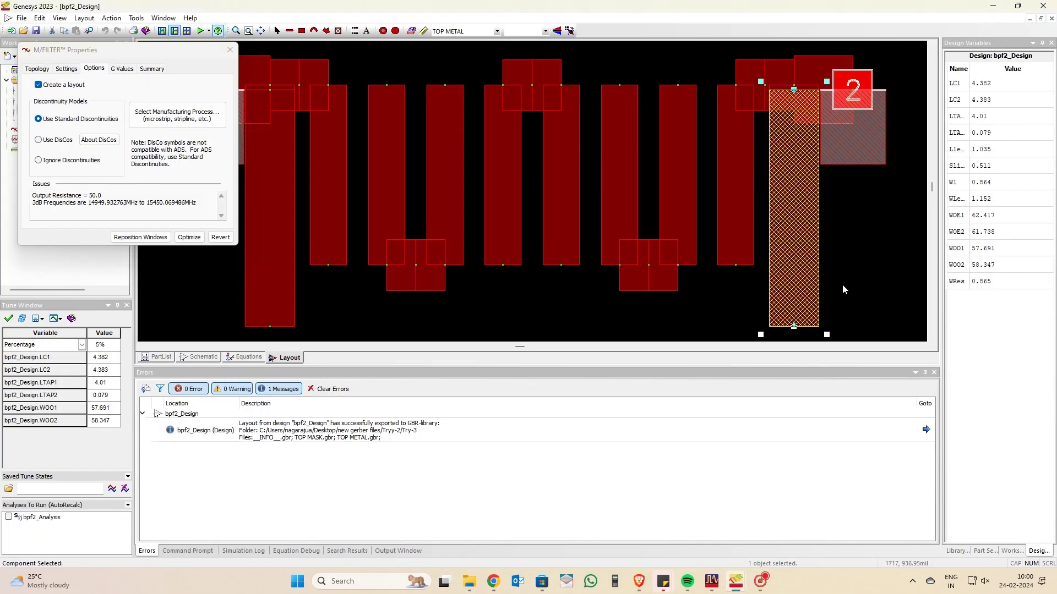
double_click(793, 279)
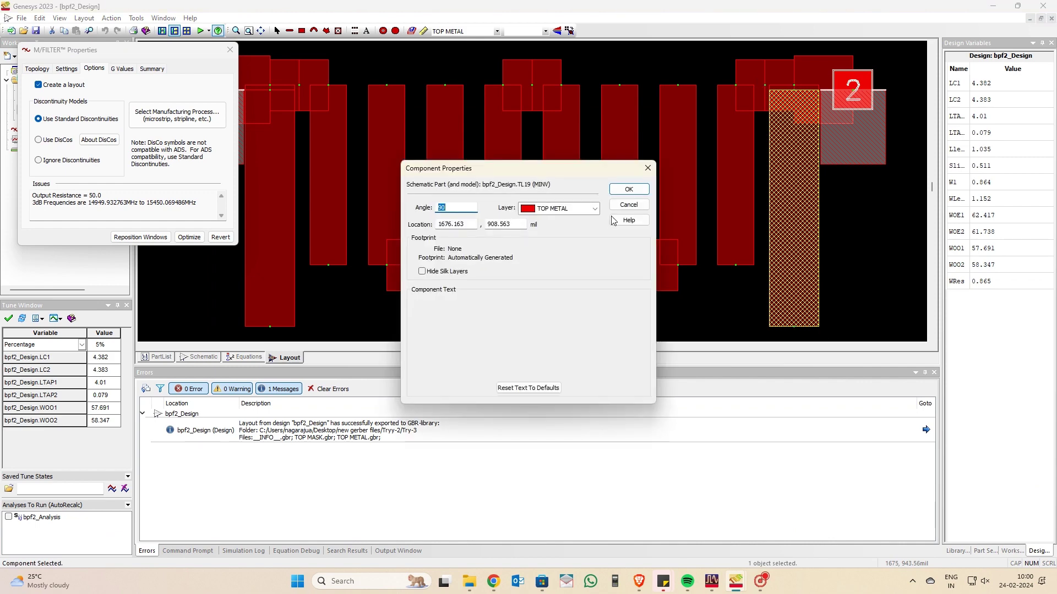
click(648, 168)
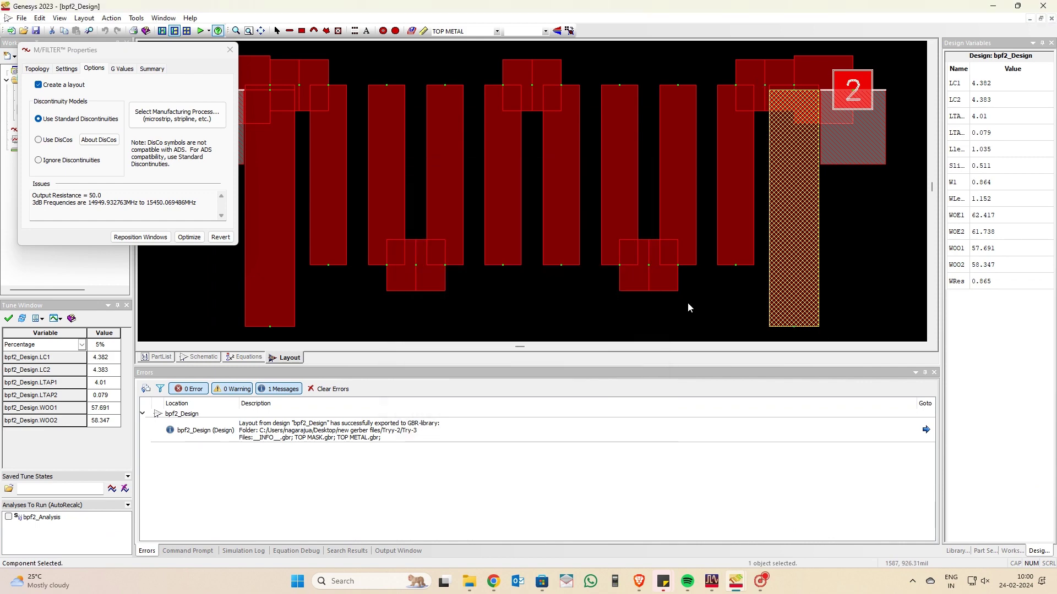
click(992, 6)
Select all hairpin filter shapes inside the outline and set their layer to cond:drawing.
drag(418, 254, 532, 317)
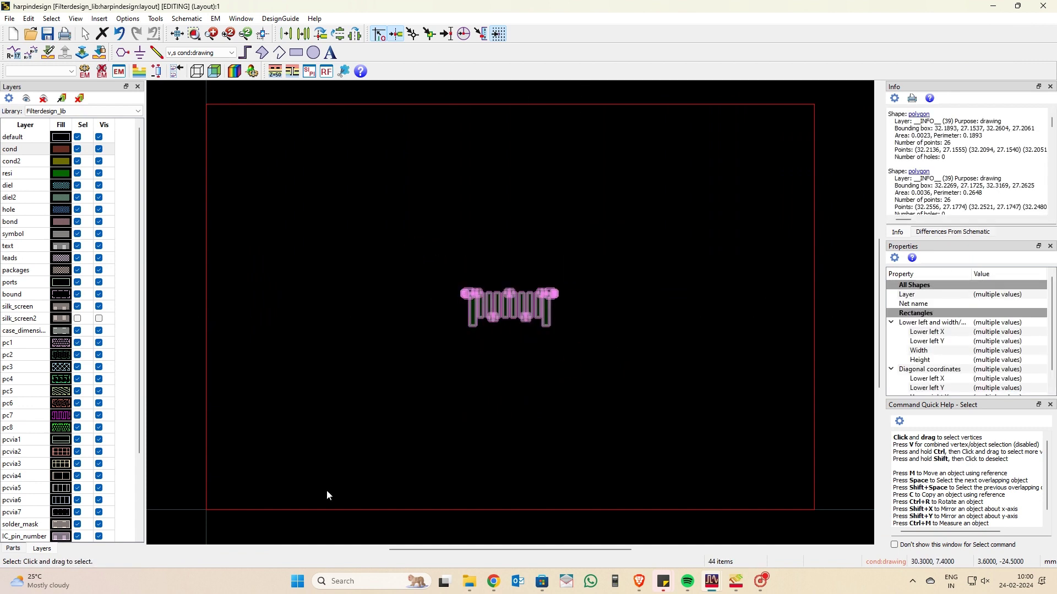
click(989, 296)
click(1042, 295)
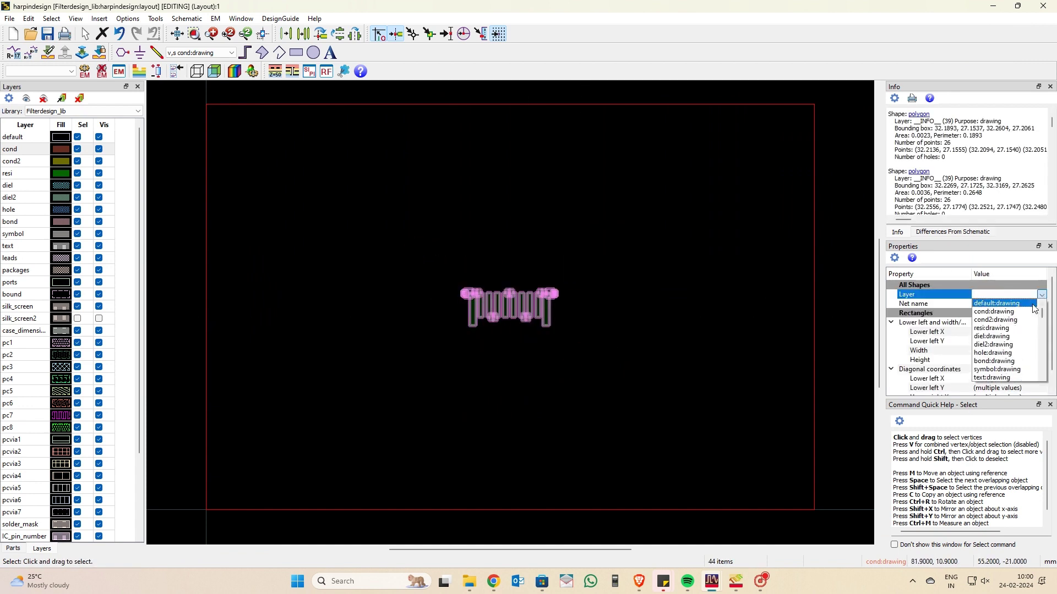
click(1031, 312)
click(628, 375)
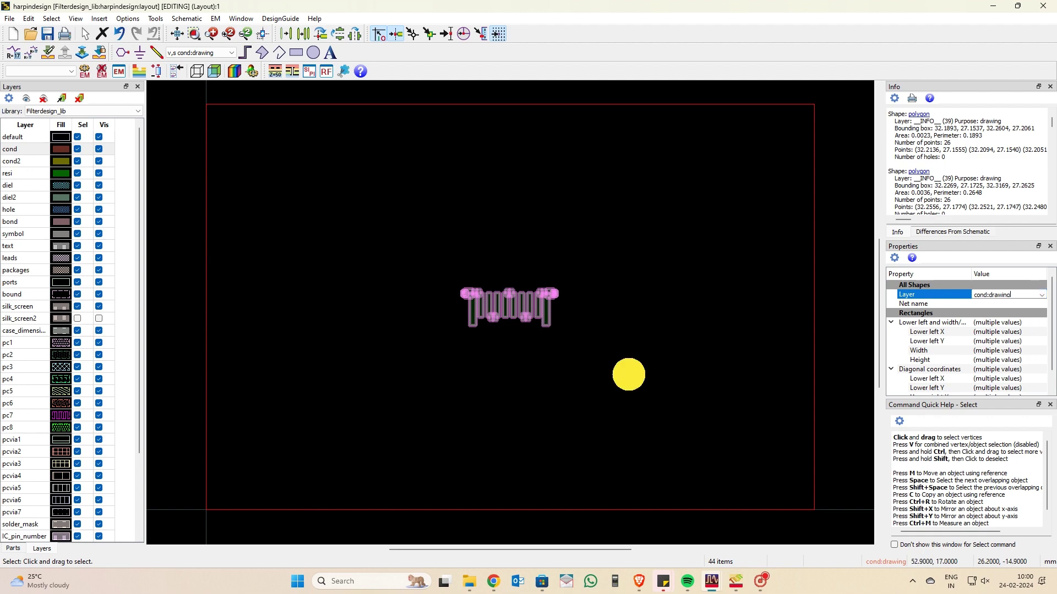
Examine the filter shapes on the cond layer up close, selecting them all to reveal the imported port markers.
scroll(509, 312, up, 2)
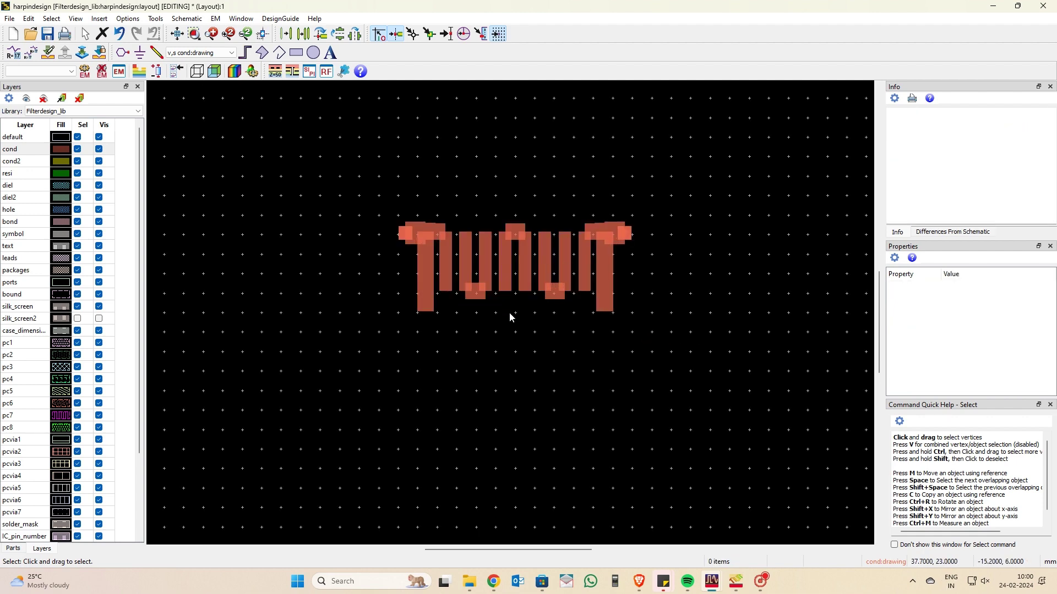
scroll(504, 336, up, 4)
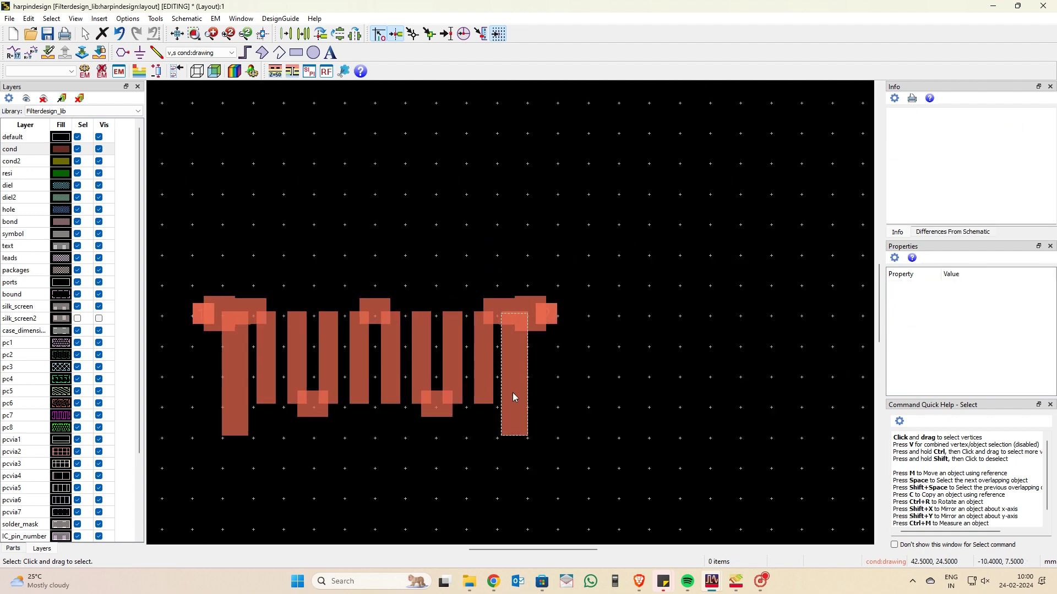
scroll(514, 309, down, 3)
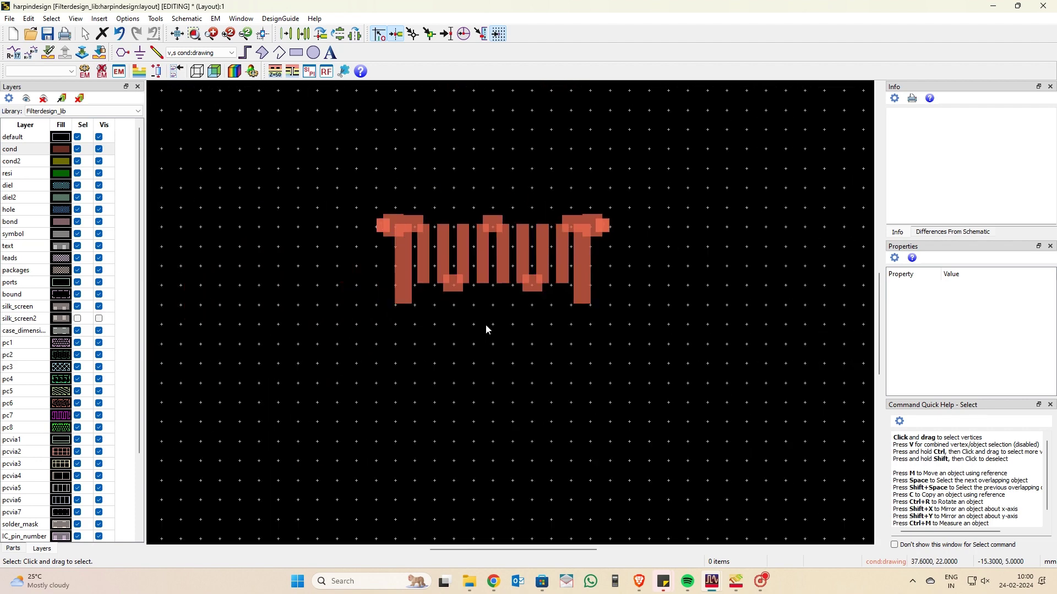
click(178, 35)
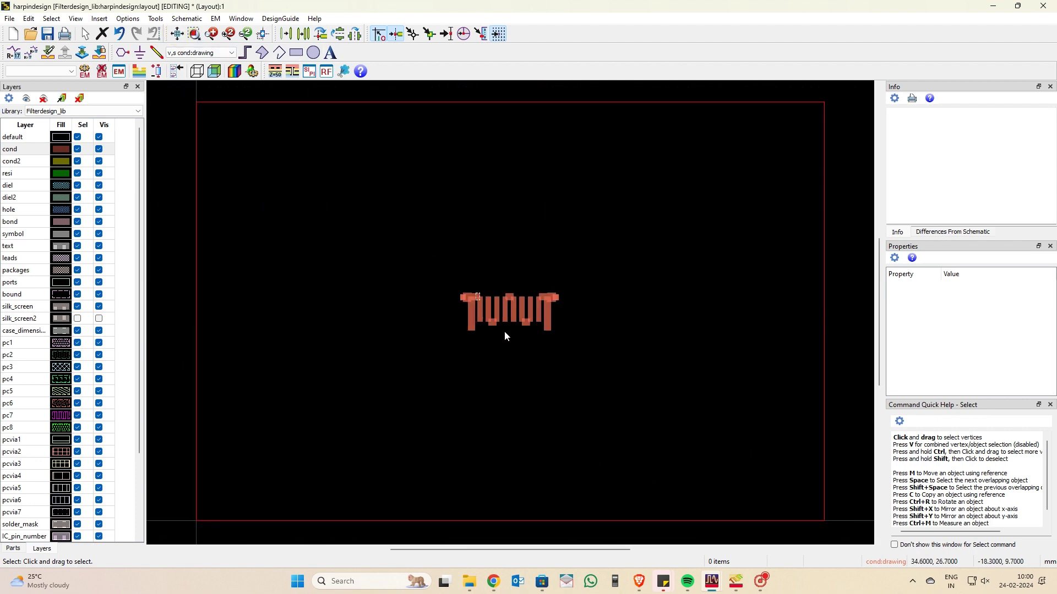
drag(410, 244, 617, 350)
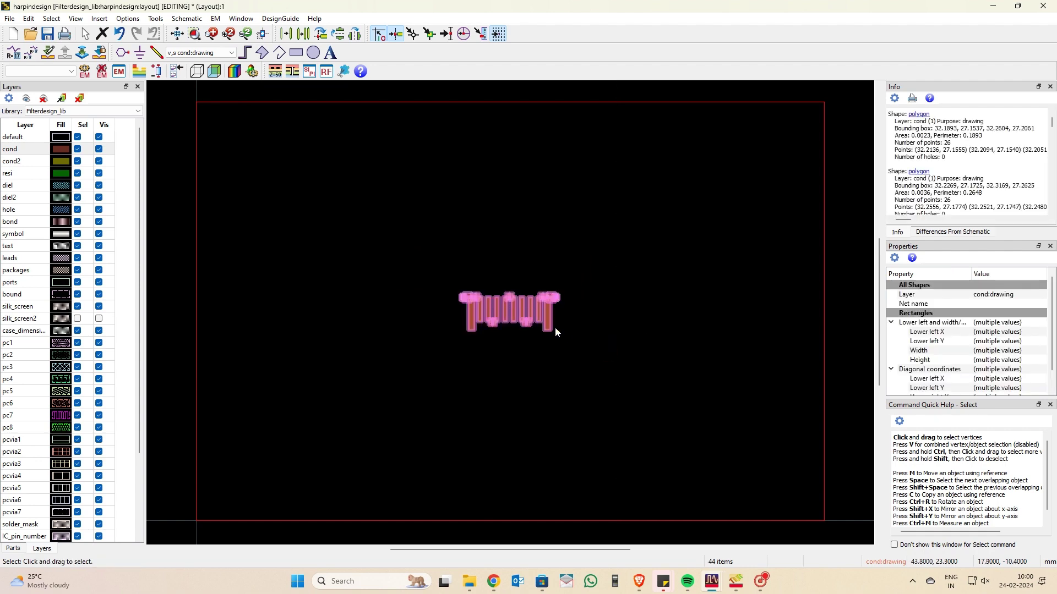
scroll(554, 327, up, 3)
scroll(352, 261, up, 1)
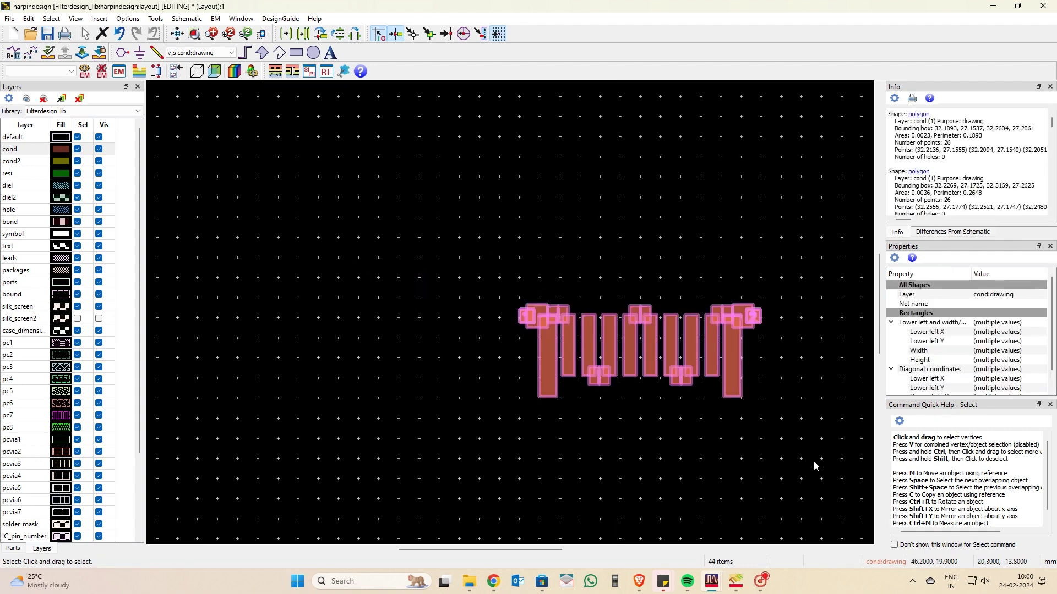
scroll(647, 381, up, 1)
scroll(373, 258, up, 1)
scroll(688, 410, up, 1)
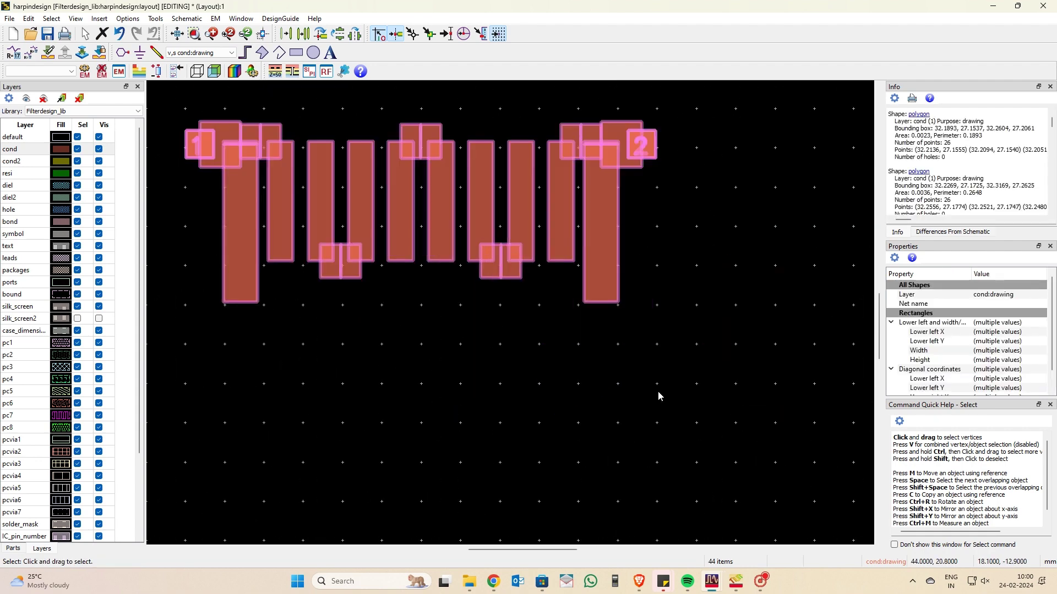
click(532, 402)
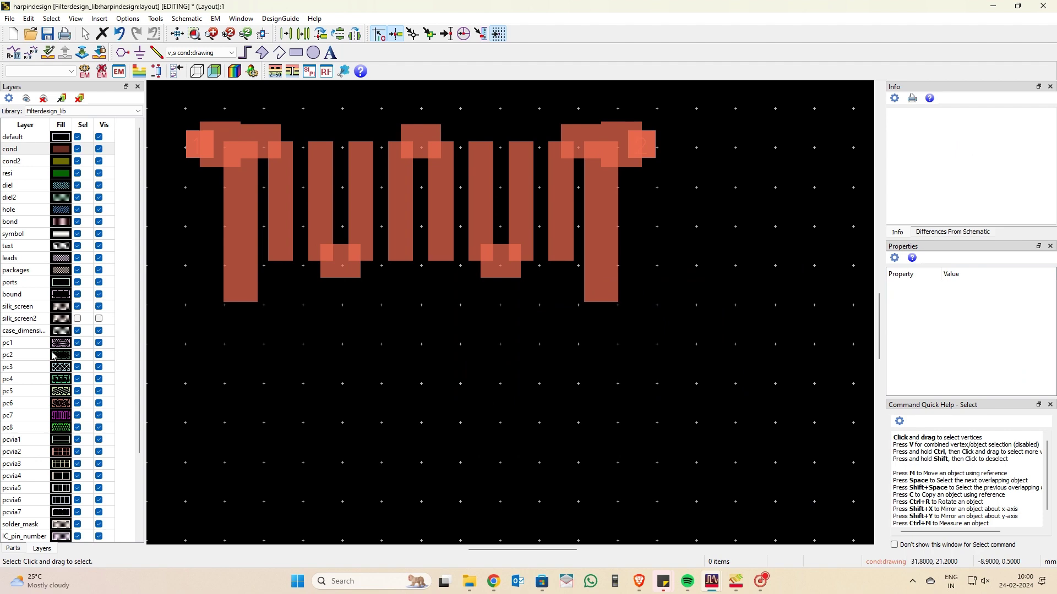
Delete the port 2 square at the filter's right end and the first small polygons of its numeral.
click(654, 157)
key(Delete)
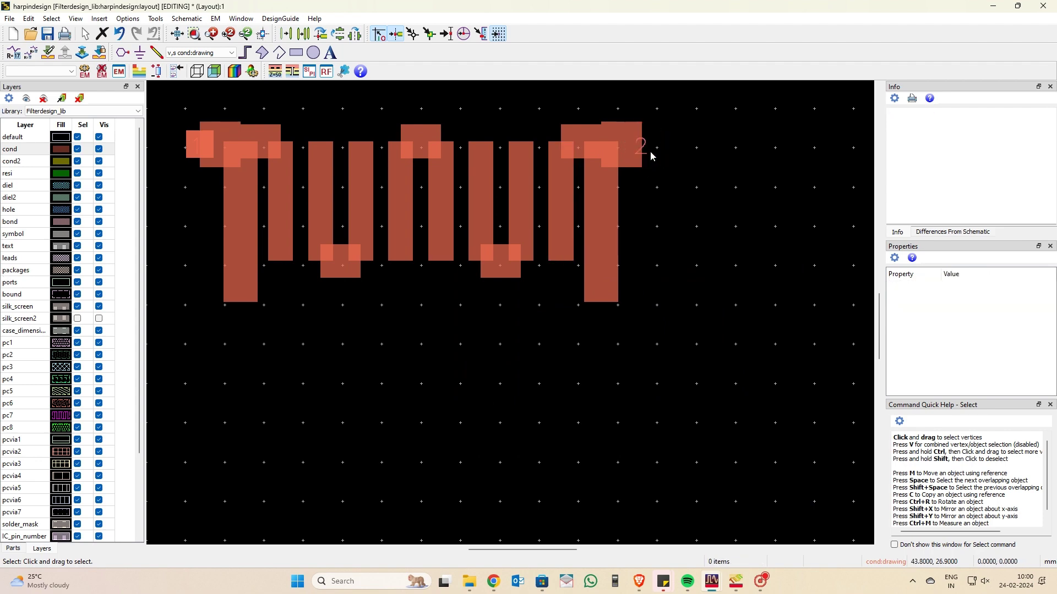
click(646, 157)
click(646, 151)
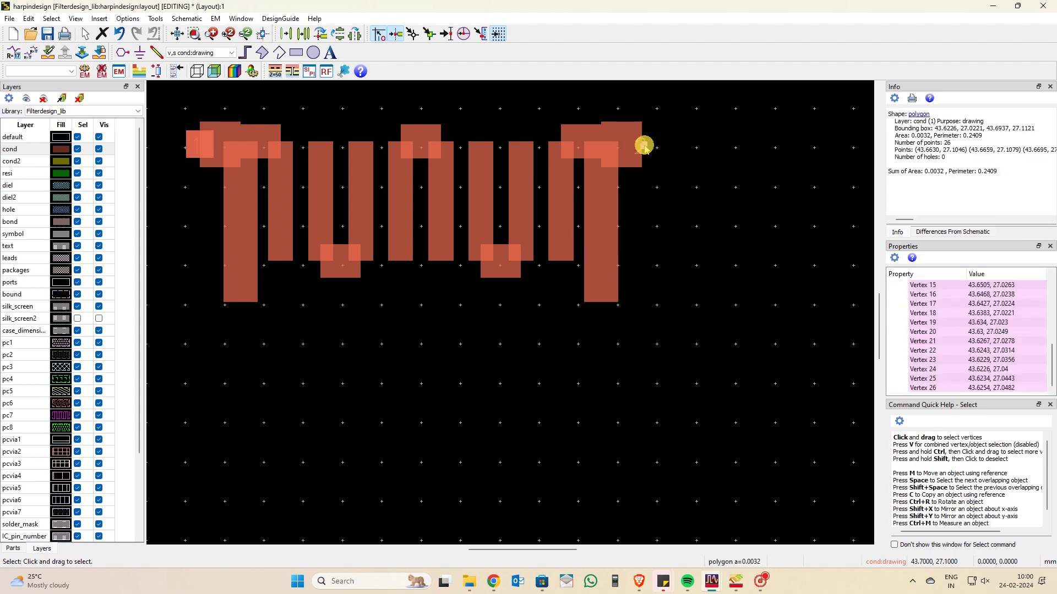
click(647, 152)
click(646, 152)
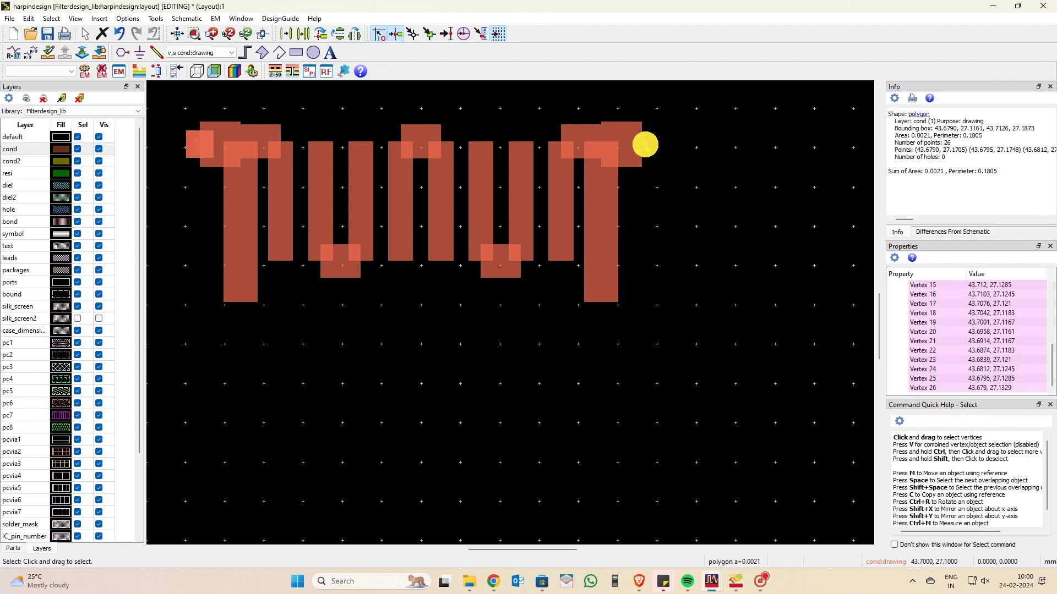
click(646, 152)
click(647, 150)
click(647, 150)
click(646, 151)
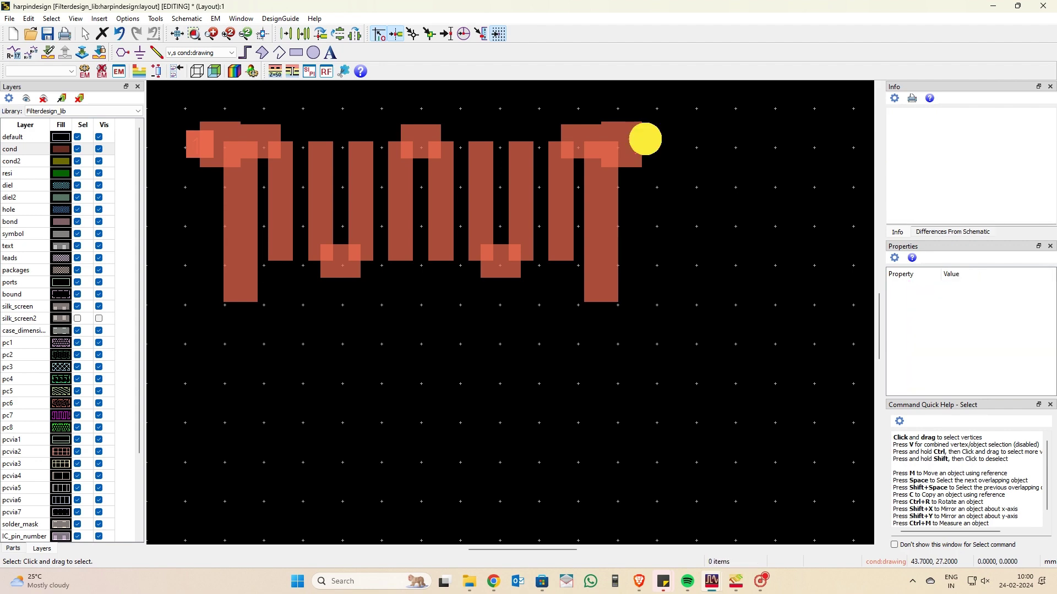
click(645, 152)
Delete the diagonal stroke of the numeral 2 and the leftover fragment at its lower end.
scroll(645, 150, up, 5)
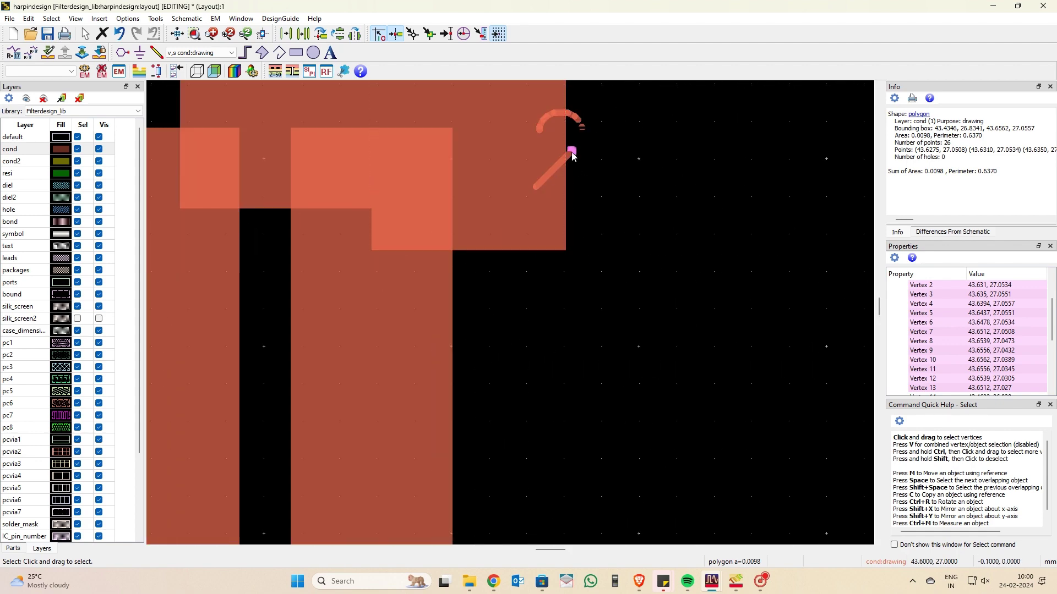
key(Delete)
click(534, 190)
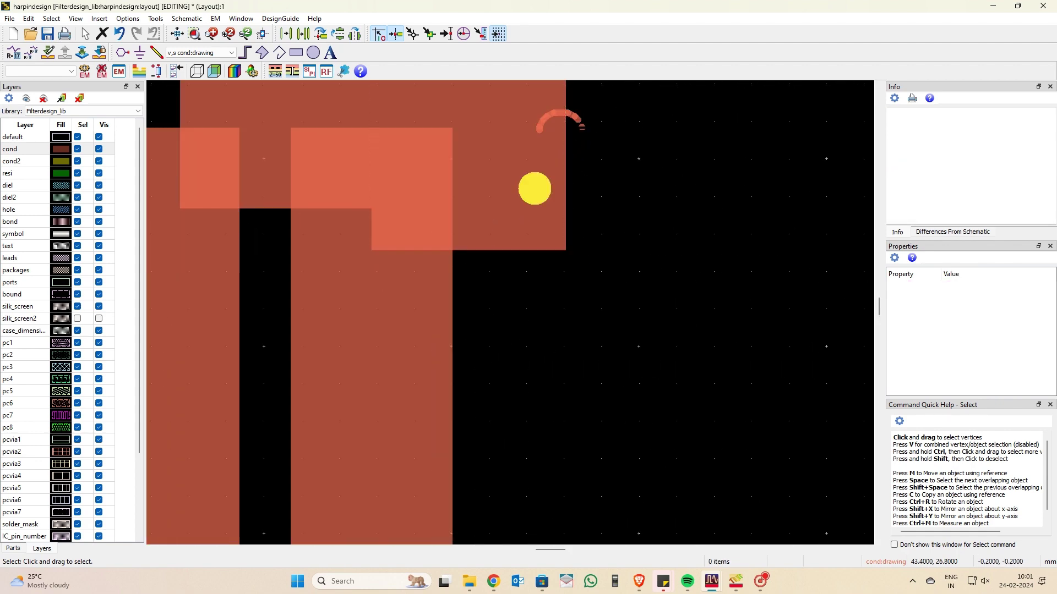
click(534, 189)
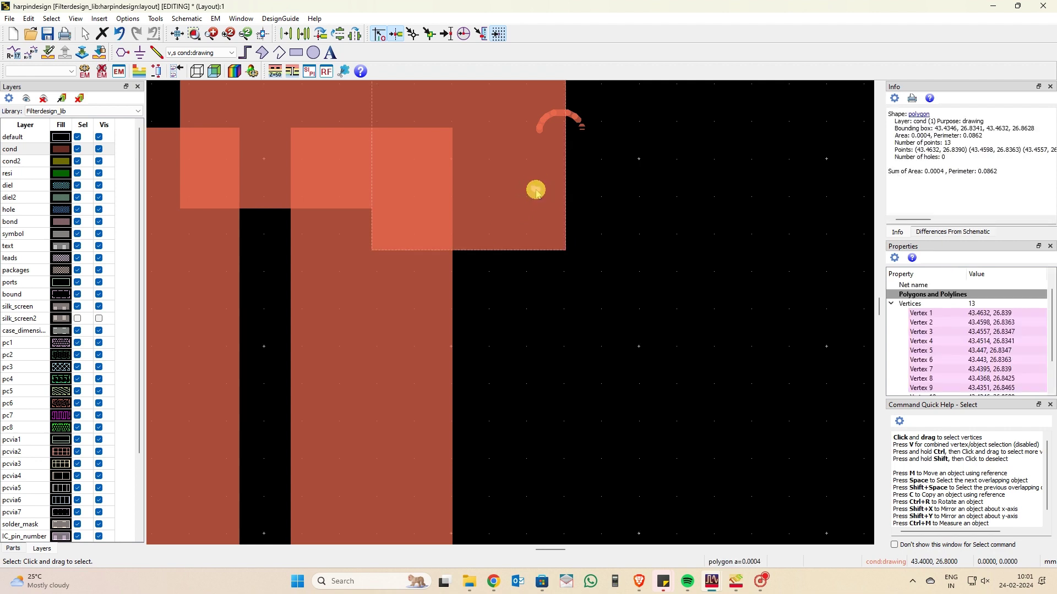
click(534, 189)
click(534, 187)
click(535, 187)
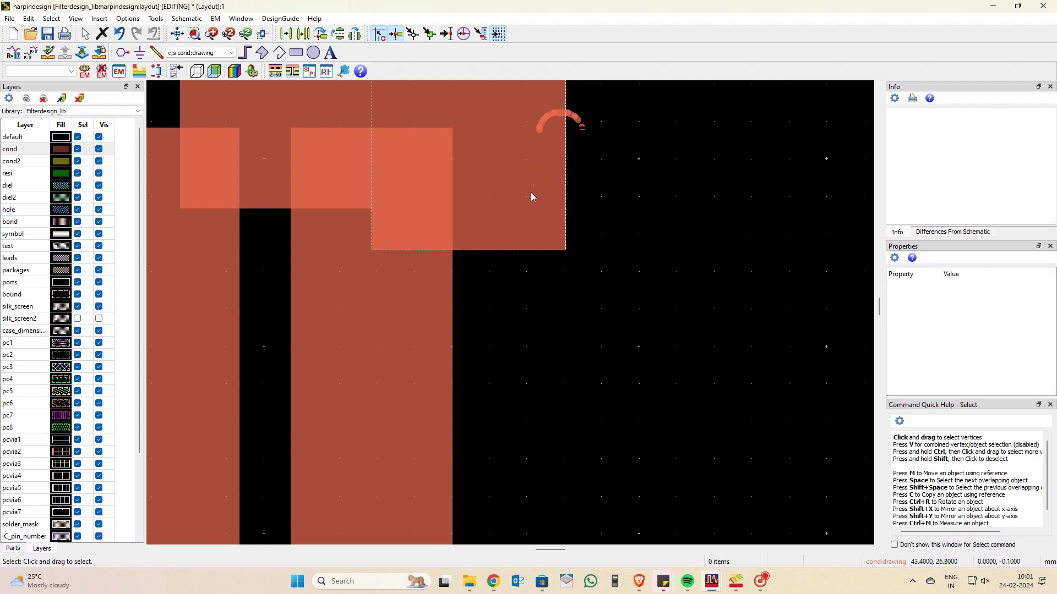
click(533, 187)
click(534, 190)
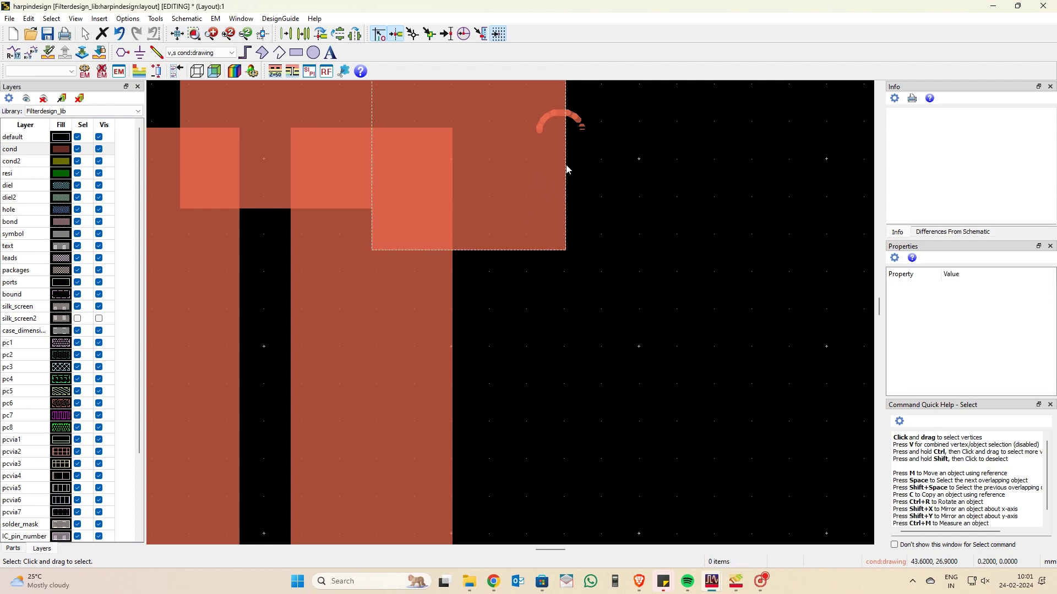
Delete the polygons forming the right part of the numeral 2's arc.
click(578, 128)
click(584, 136)
drag(578, 114, 568, 106)
click(580, 135)
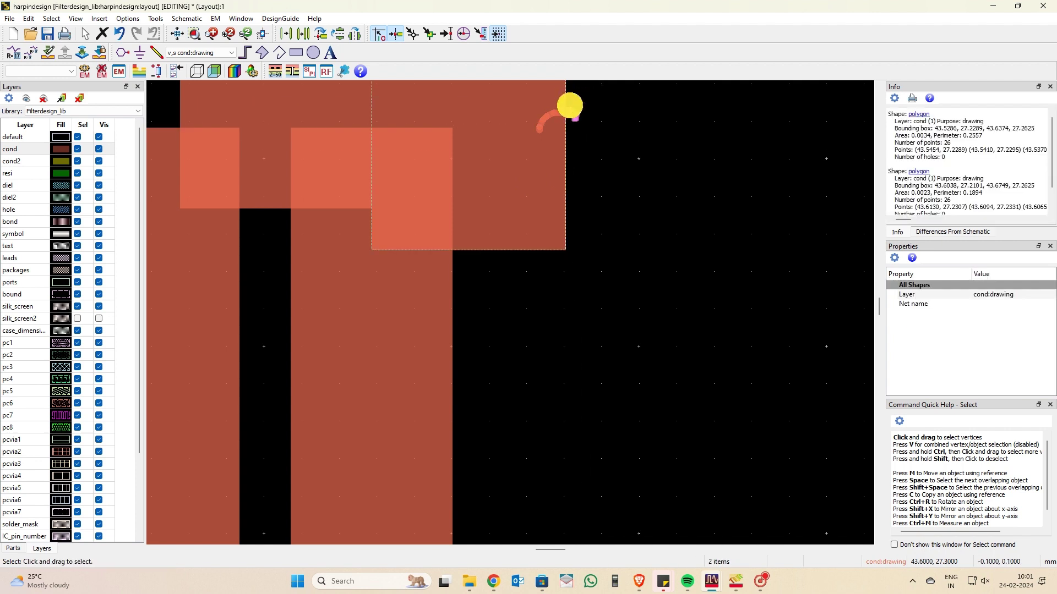
click(564, 117)
click(570, 110)
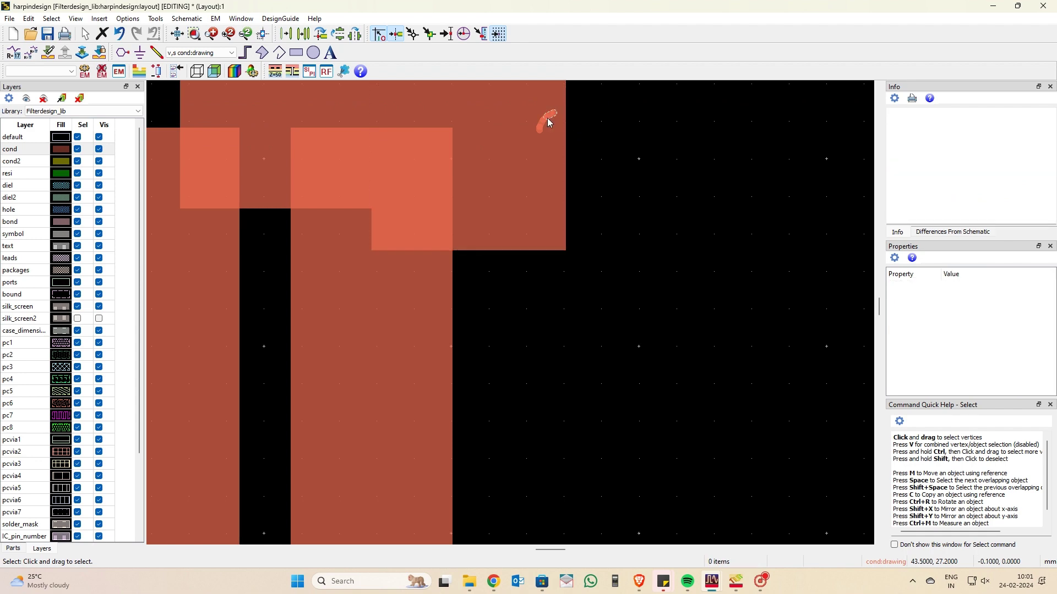
Delete the polygons along the left part of the numeral 2's arc.
click(547, 117)
click(552, 117)
click(549, 125)
click(548, 126)
click(547, 123)
click(550, 114)
click(540, 122)
click(538, 130)
click(542, 136)
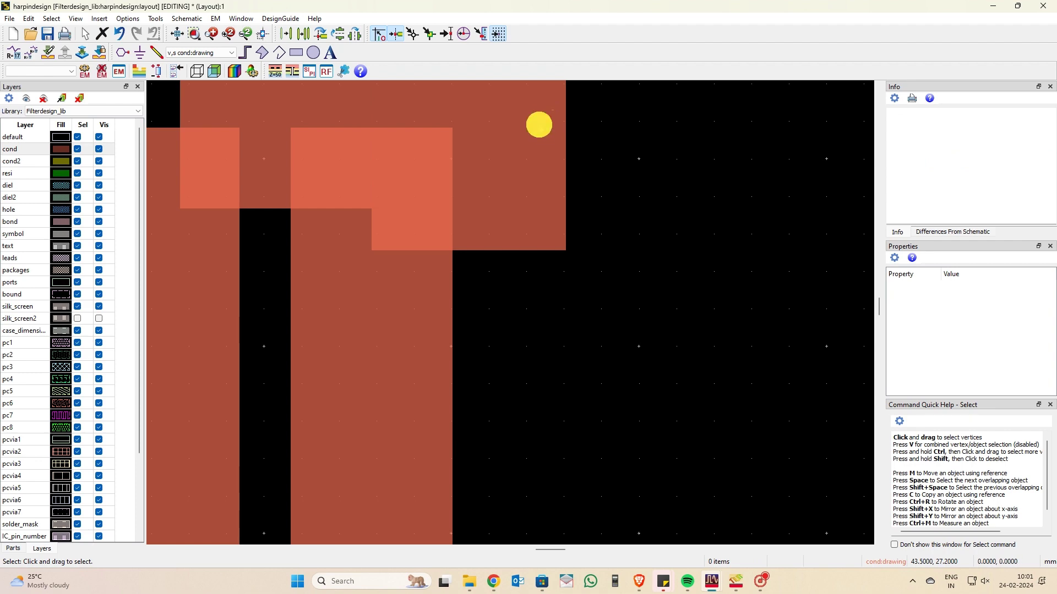
Remove the last tiny fragments at the left end of the numeral 2's arc.
click(539, 125)
click(538, 130)
click(542, 123)
click(537, 129)
click(537, 127)
click(538, 129)
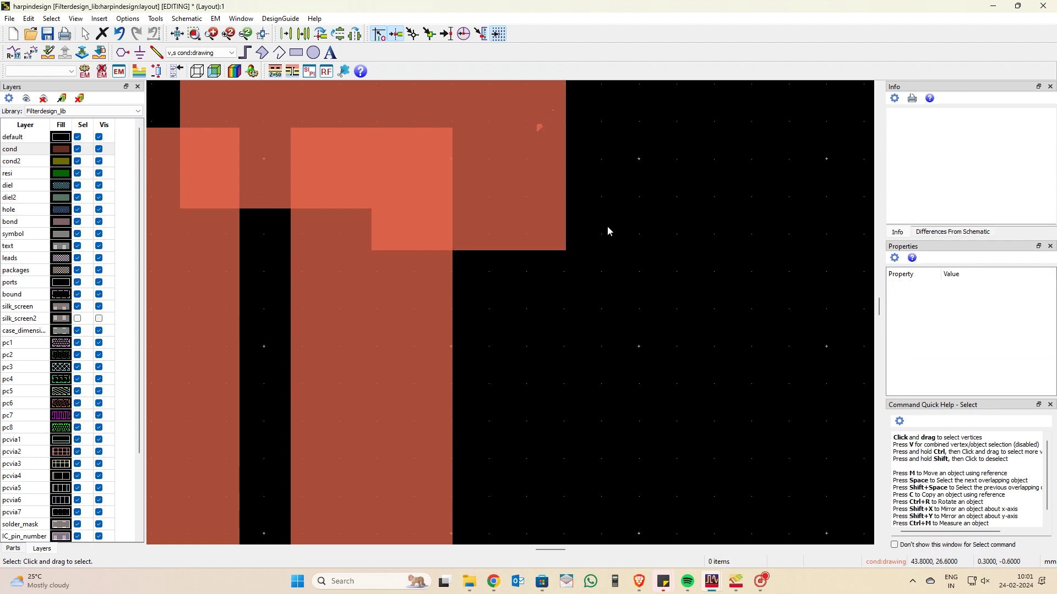
click(538, 129)
click(538, 130)
click(540, 132)
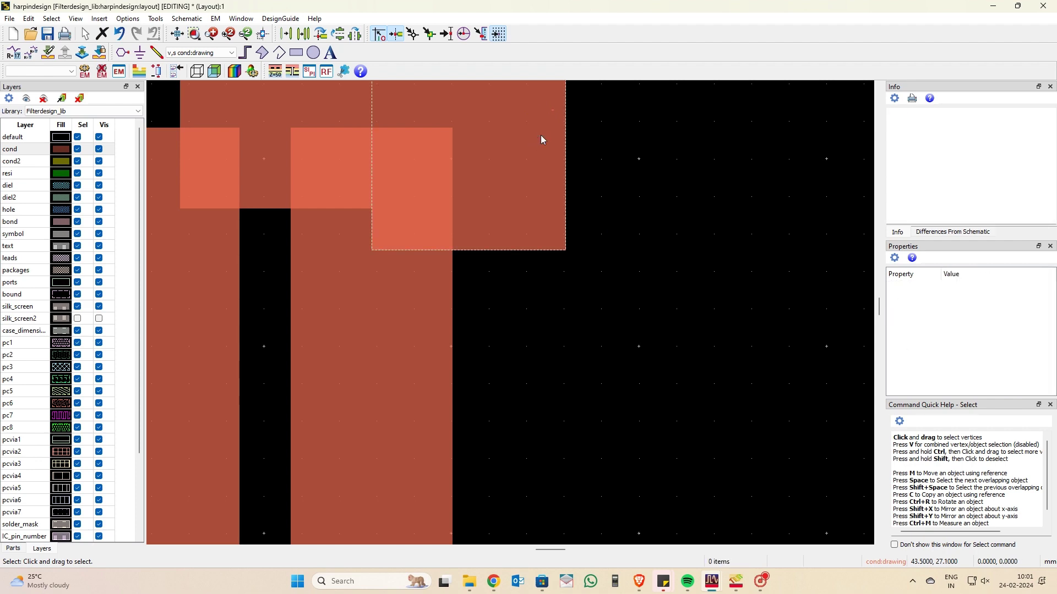
Delete the port 1 square at the filter's left end together with both strokes of its numeral.
scroll(523, 282, down, 5)
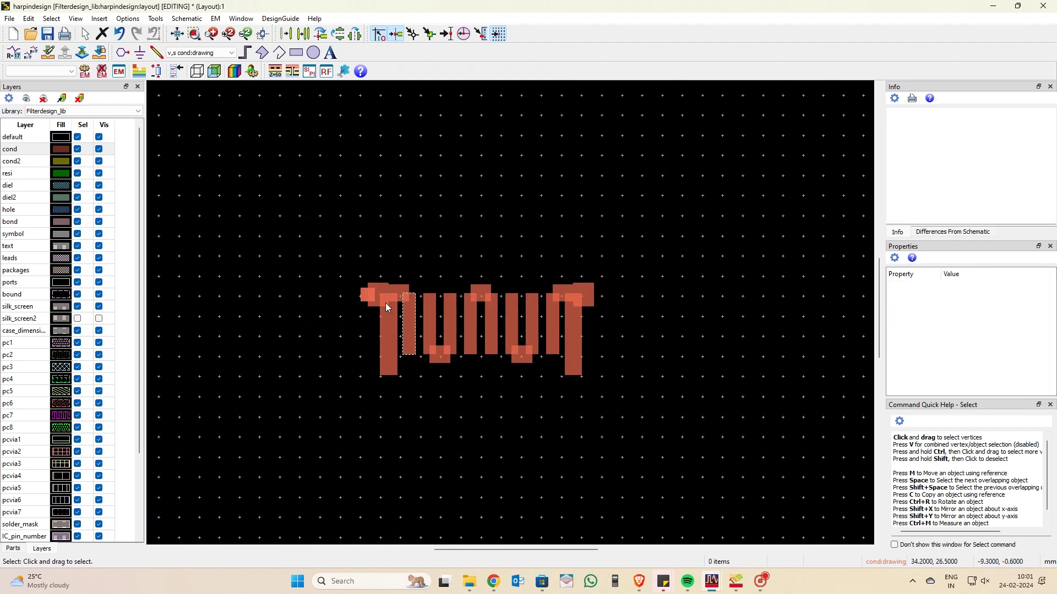
scroll(385, 303, up, 7)
click(470, 287)
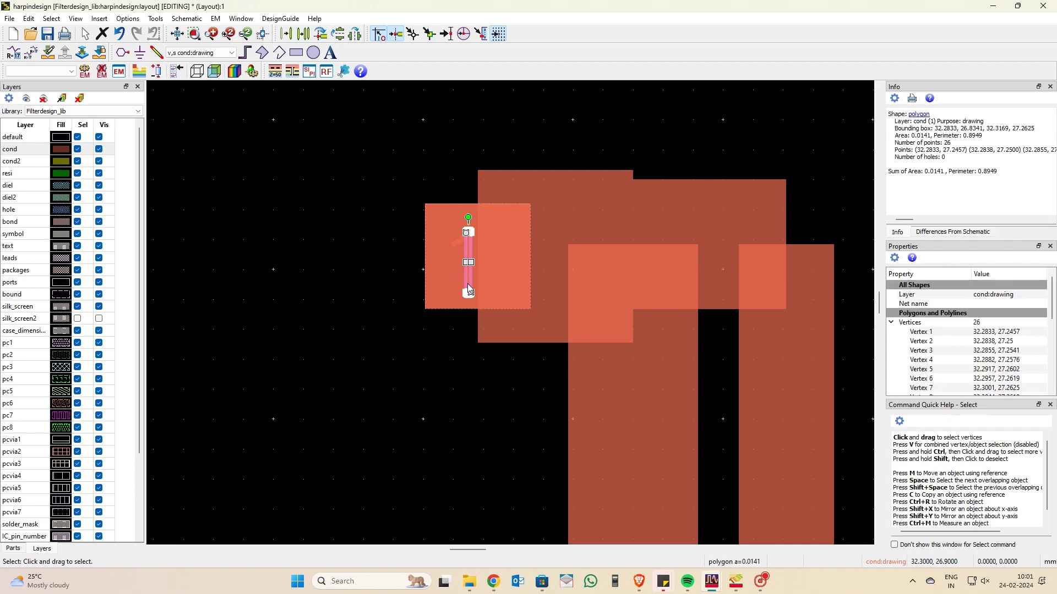
key(Delete)
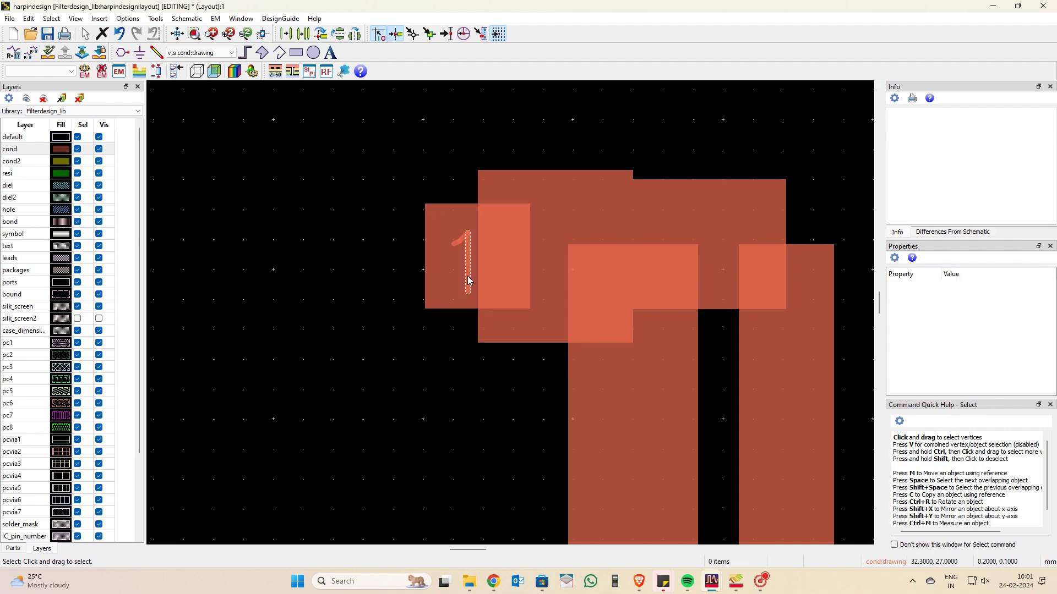
drag(391, 174, 462, 349)
key(Delete)
drag(439, 220, 470, 279)
key(Delete)
scroll(446, 271, down, 1)
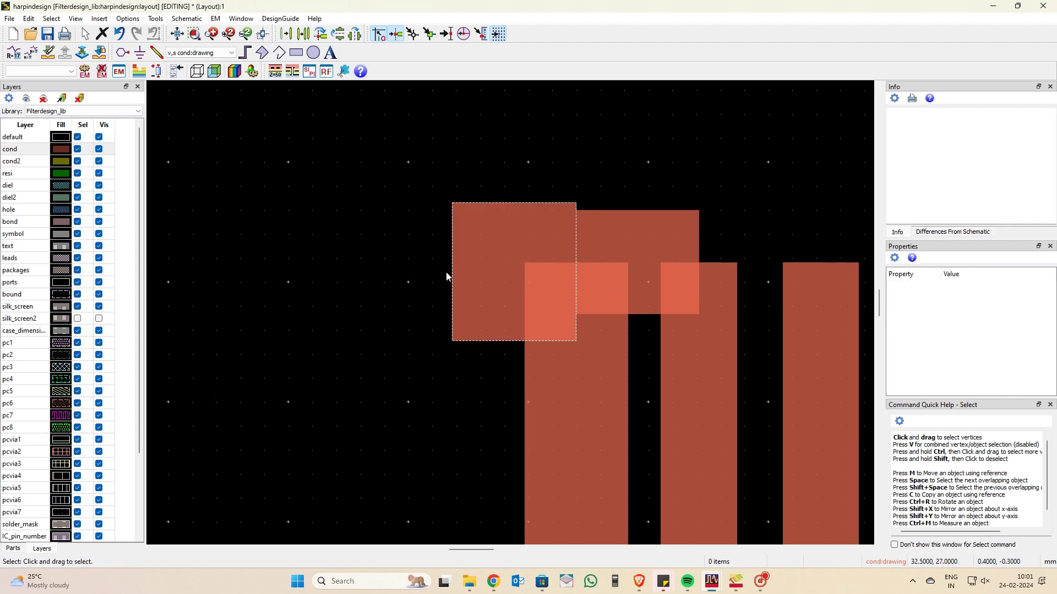
Select the rectangle at the filter's upper-left end to check its dimensions, keeping the whole filter in sight.
click(470, 265)
scroll(525, 317, down, 2)
scroll(526, 317, down, 2)
scroll(682, 314, right, 5)
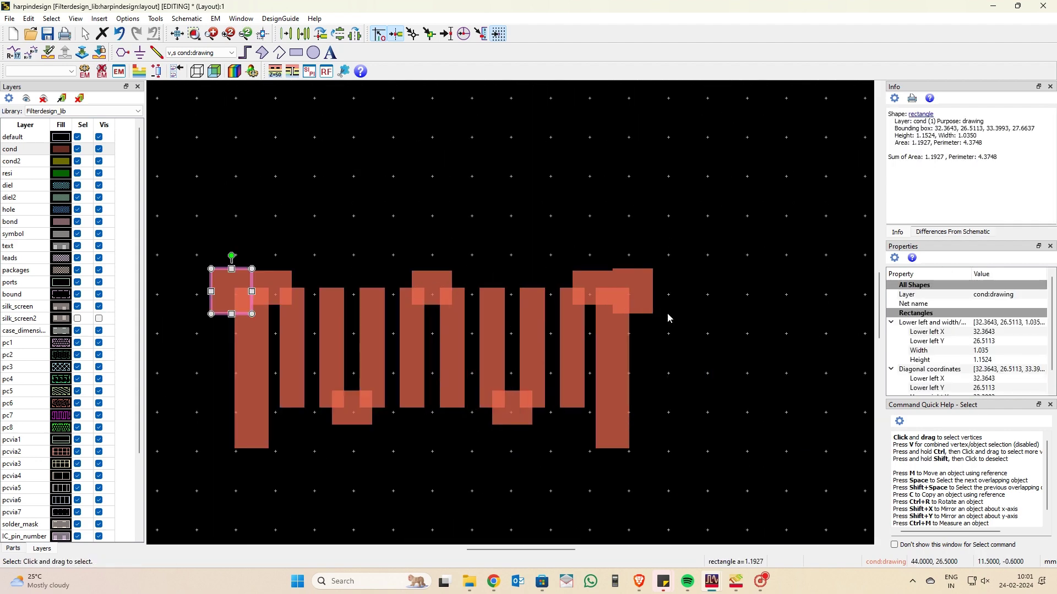
Place dot pin P1 at the middle of the left edge of the filter's upper-left rectangle.
scroll(473, 352, left, 1)
scroll(457, 357, left, 3)
scroll(432, 336, down, 1)
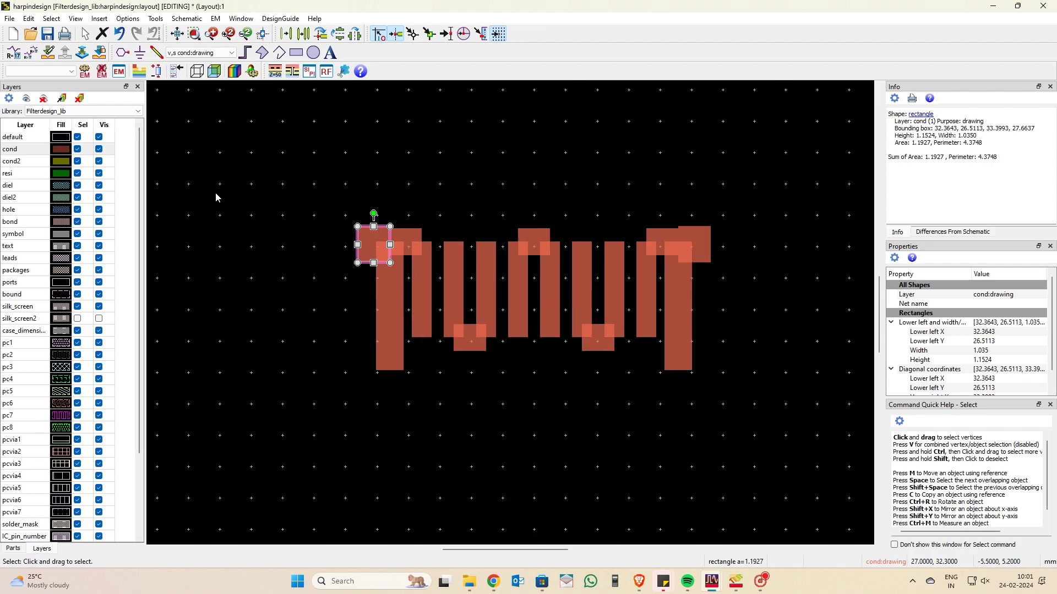
click(128, 54)
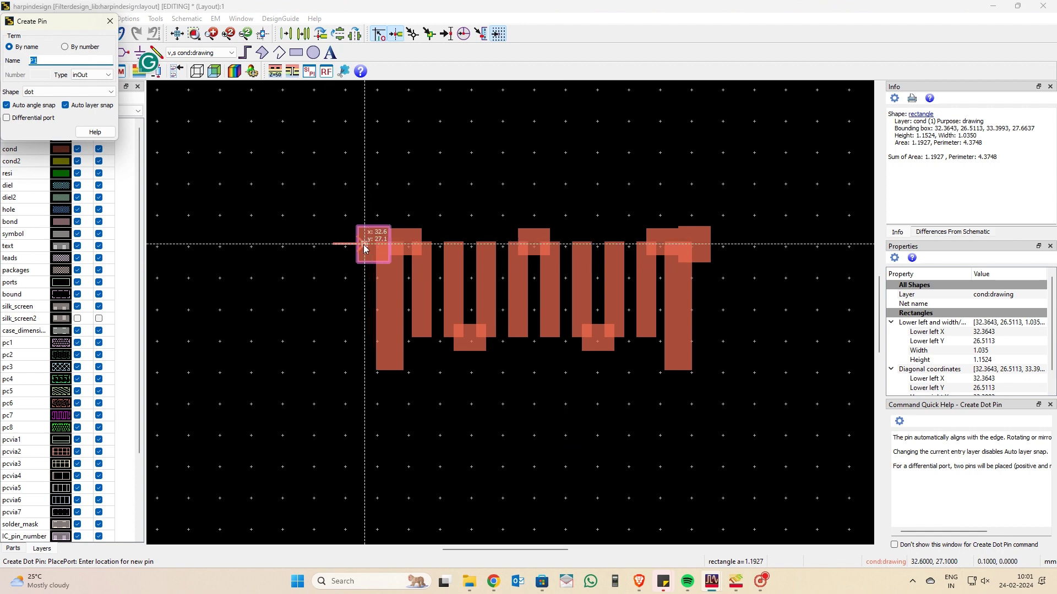
scroll(359, 246, up, 5)
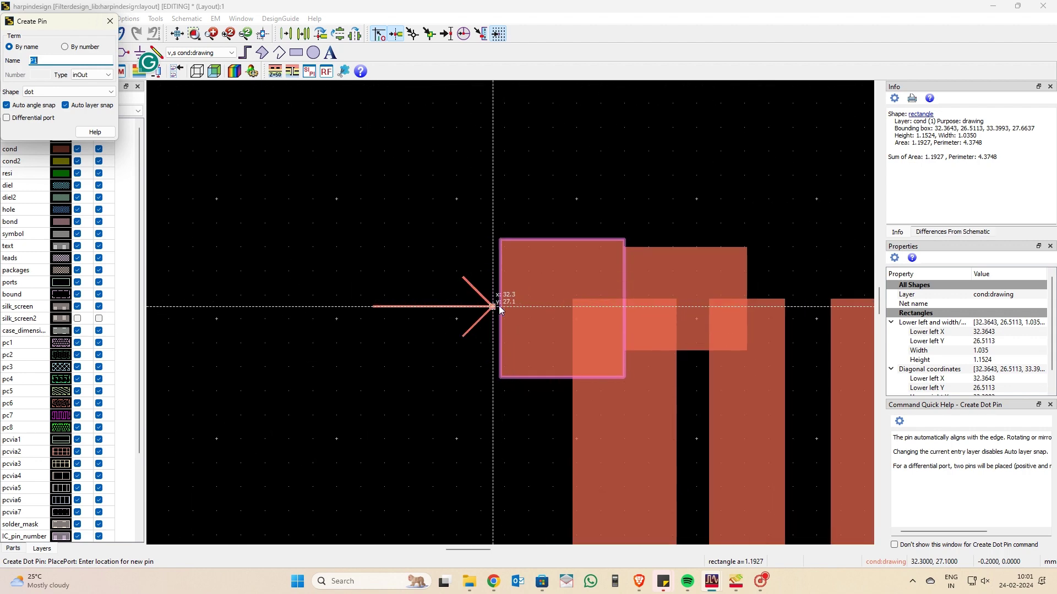
click(503, 306)
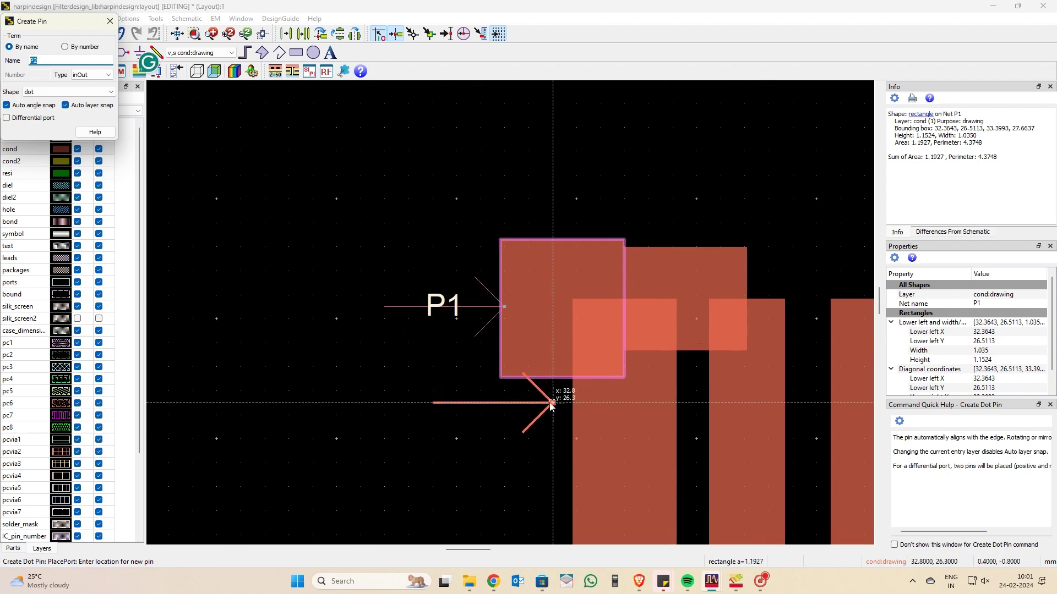
scroll(510, 312, down, 6)
scroll(691, 300, up, 4)
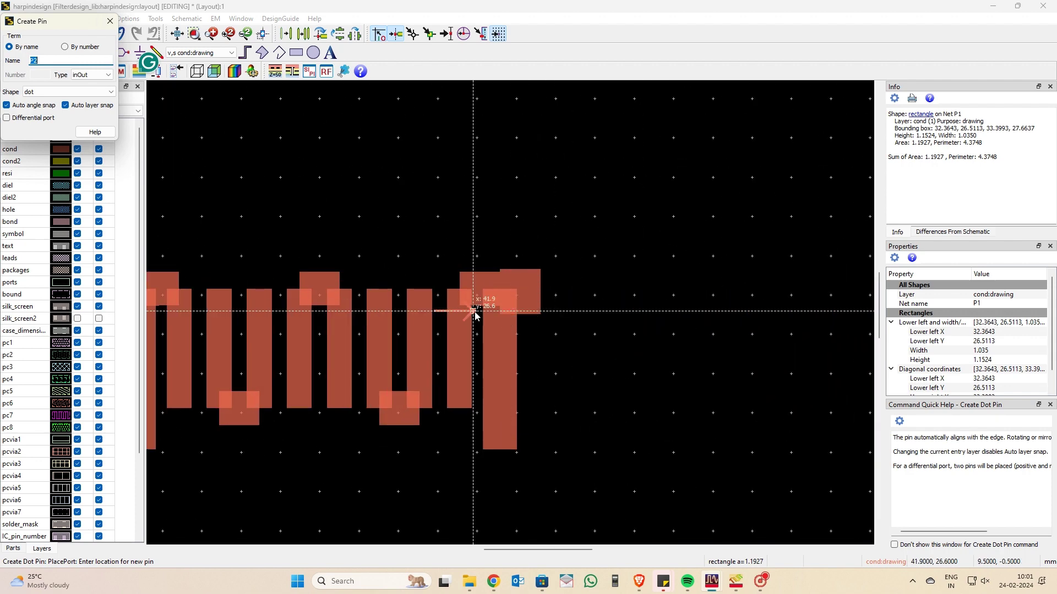
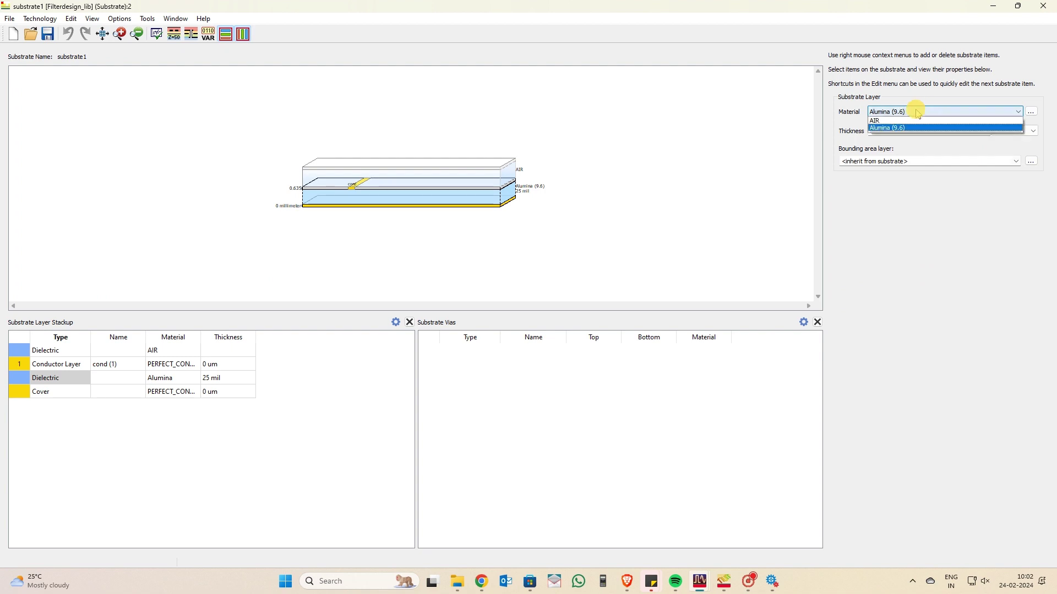
Remove Alumina from the dielectric material definitions of Filterdesign_lib.
click(1030, 112)
click(1031, 112)
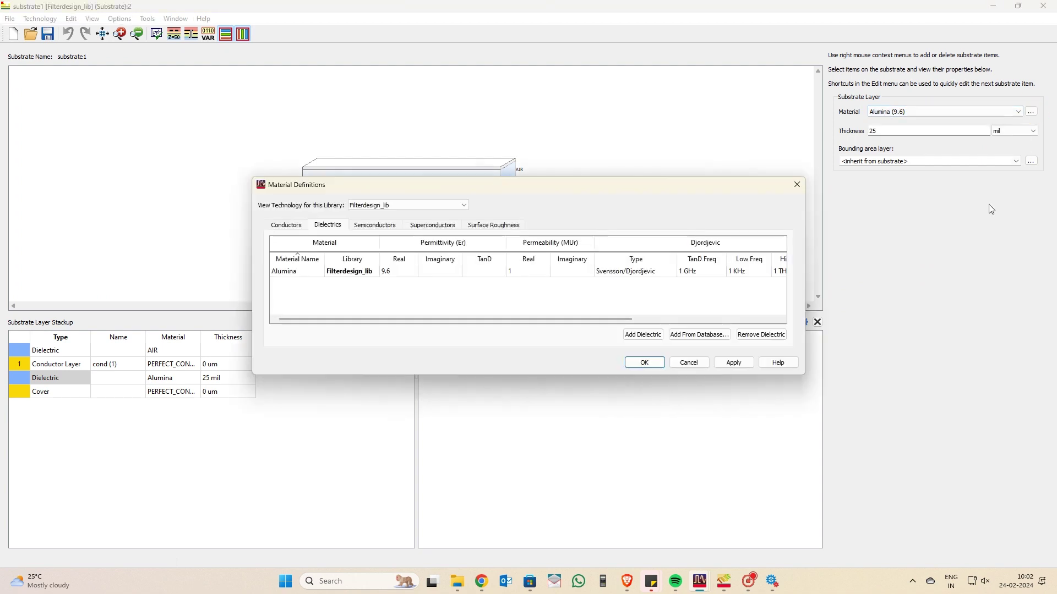
click(366, 271)
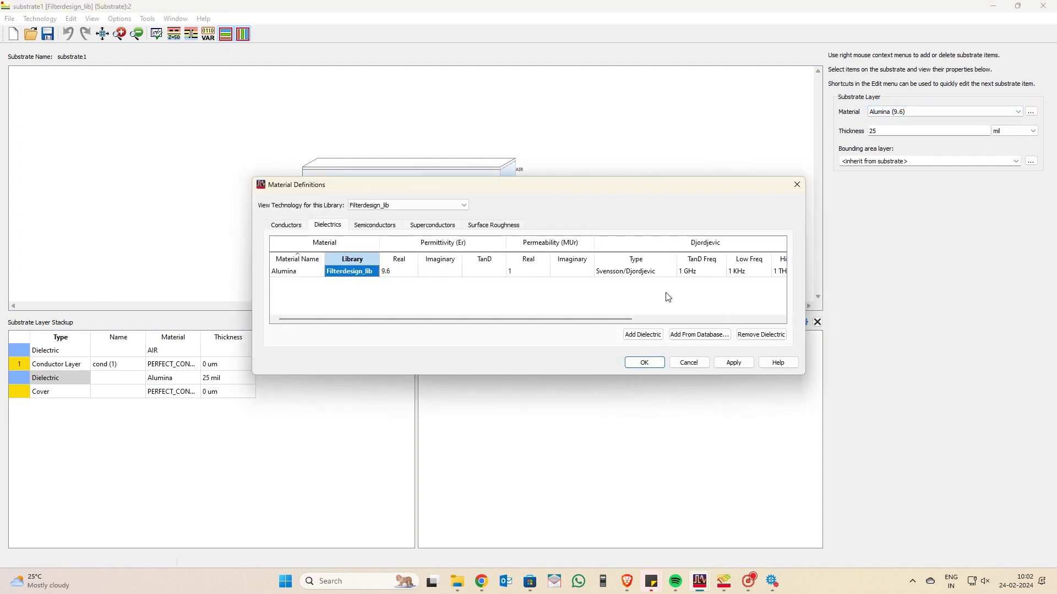
click(772, 337)
Add the dielectric Rogers_RT_Duroid5880 from the material database and apply the material definitions.
click(693, 335)
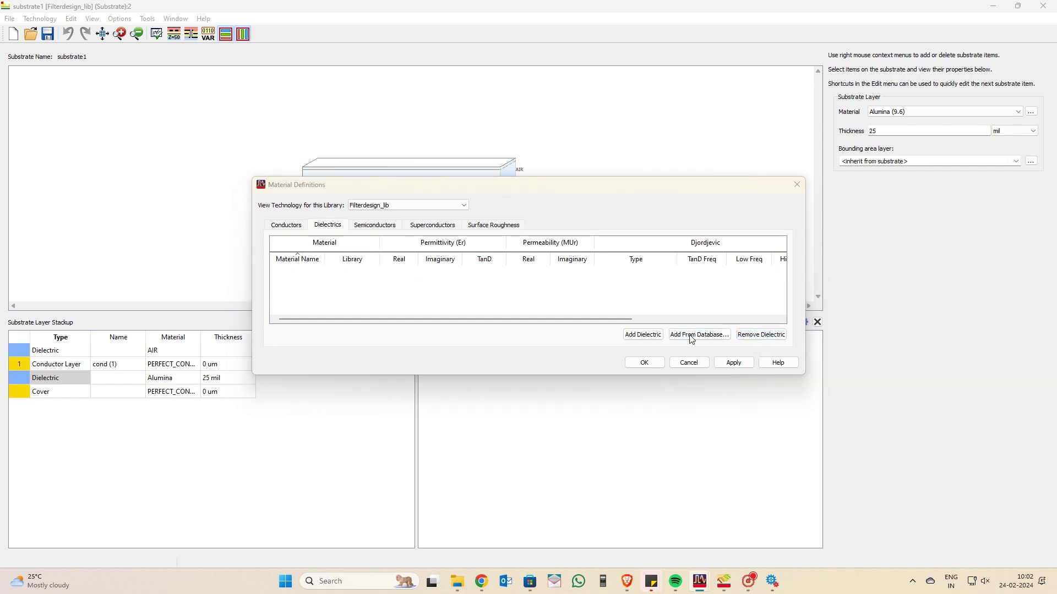
scroll(435, 253, down, 20)
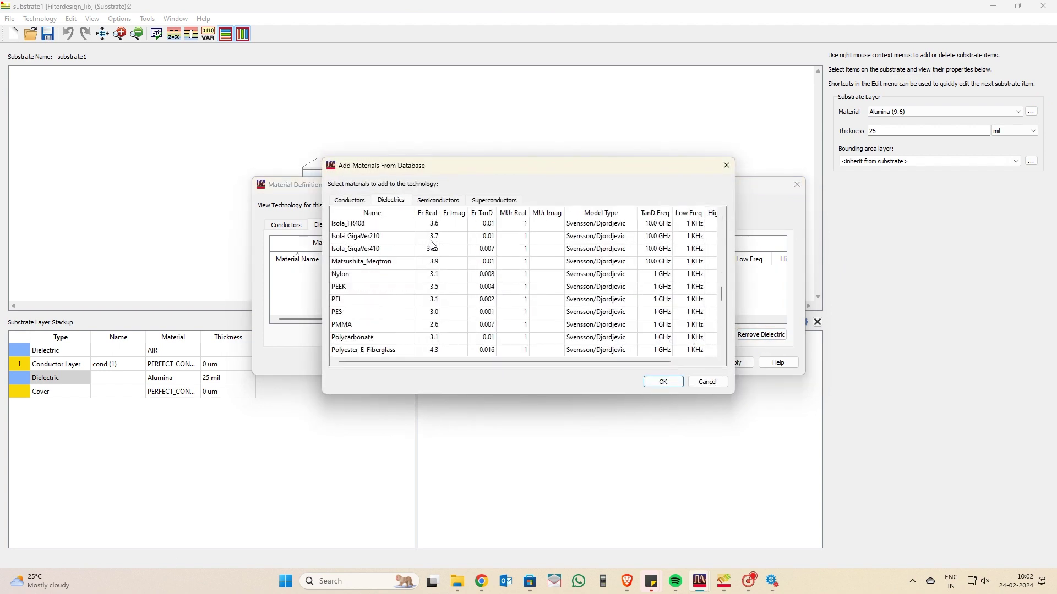
scroll(429, 259, up, 2)
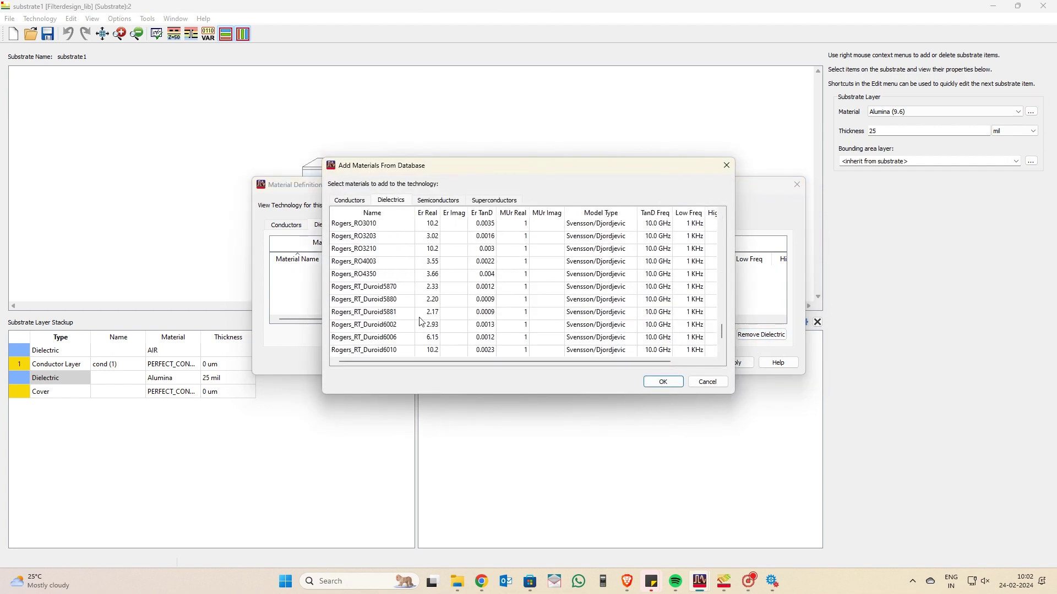
scroll(422, 322, down, 1)
click(406, 263)
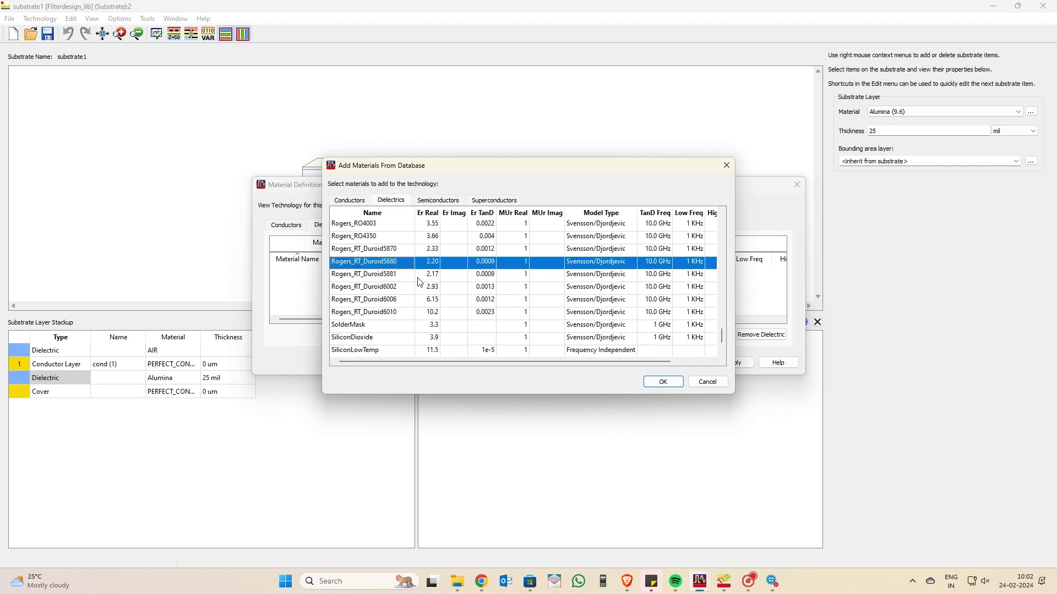
click(662, 381)
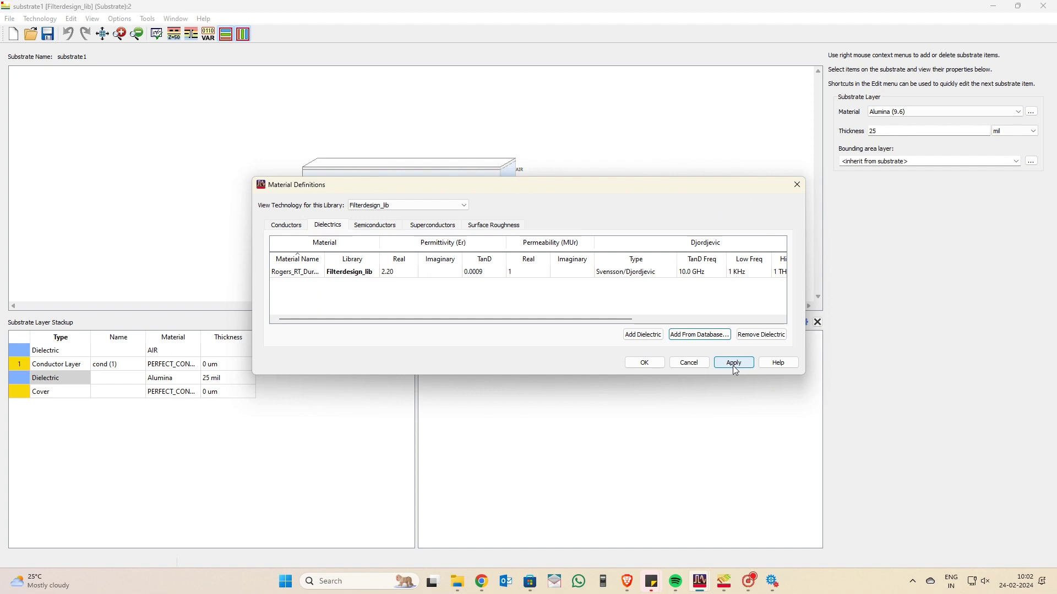
click(734, 366)
click(652, 364)
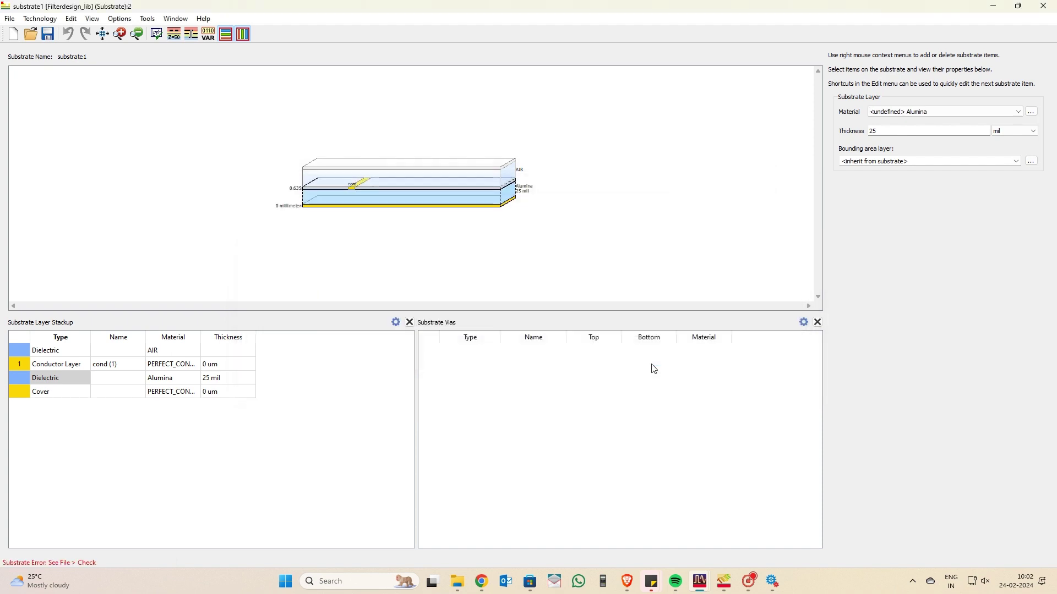
Assign Rogers_RT_Duroid5880 to the substrate's dielectric layer and set its thickness to 10 mil.
double_click(922, 142)
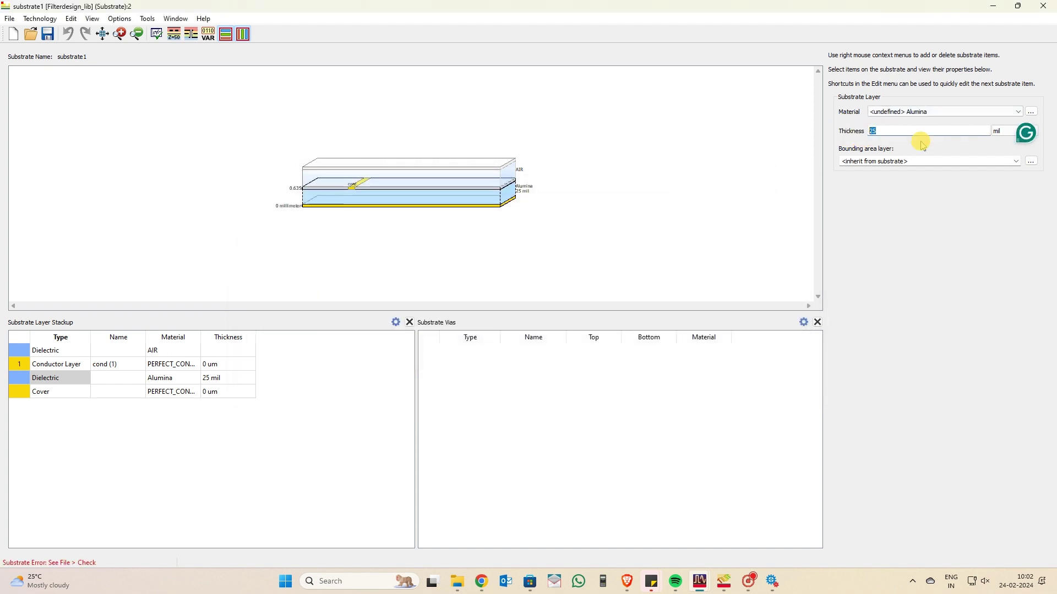
text(20)
click(933, 113)
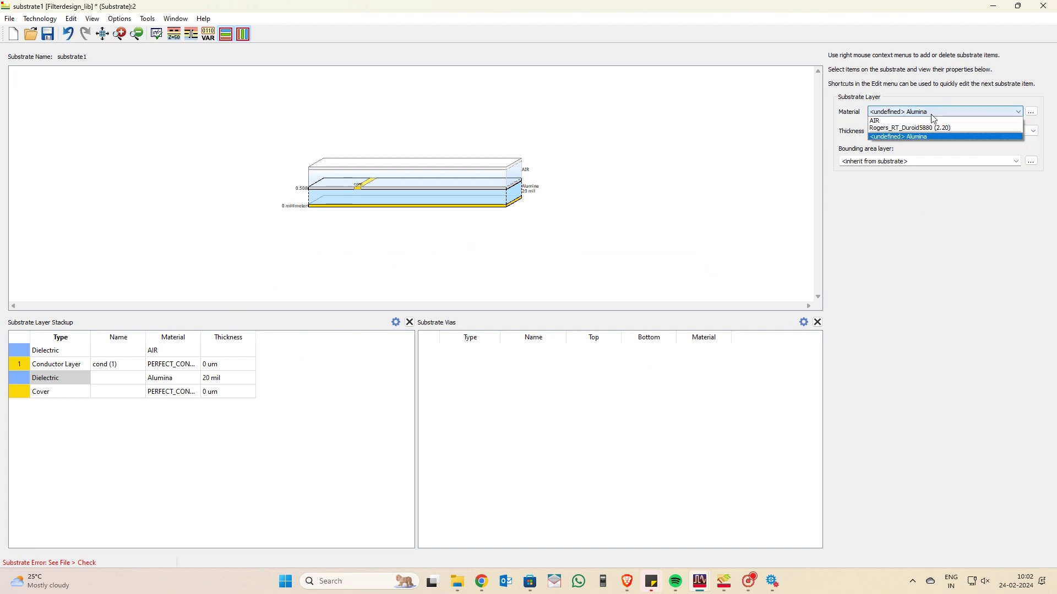
click(930, 128)
double_click(896, 131)
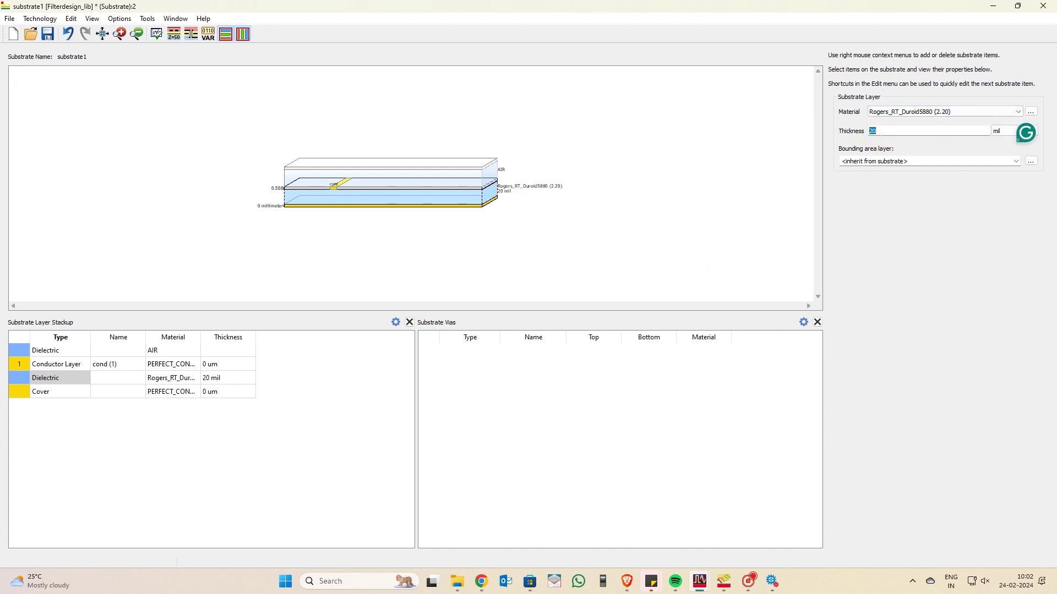
text(10)
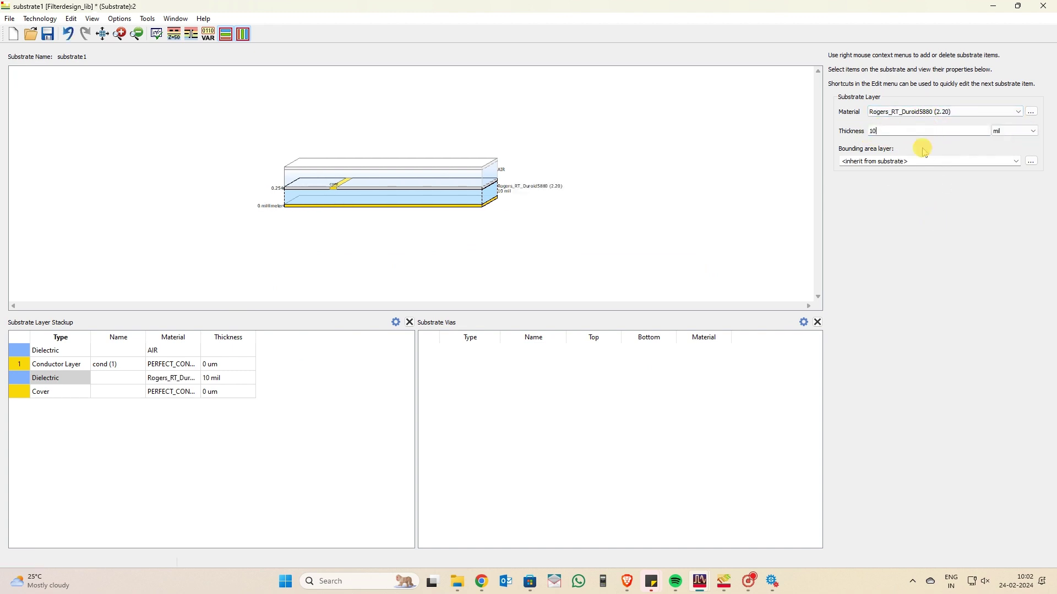
click(725, 192)
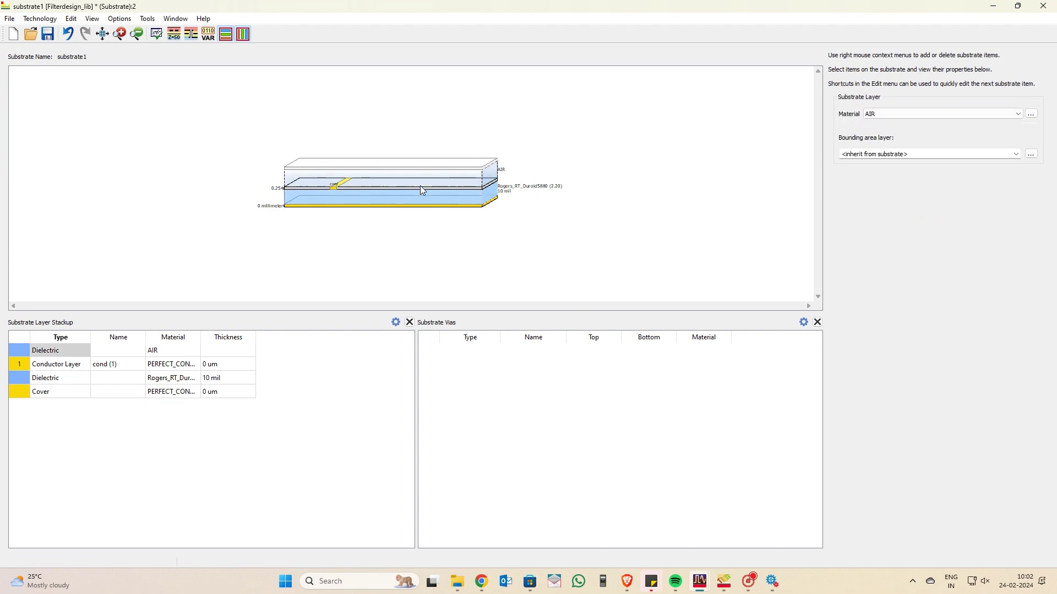
Set the thickness of both the cond conductor layer and the bottom cover to 70 micron.
click(333, 186)
double_click(900, 246)
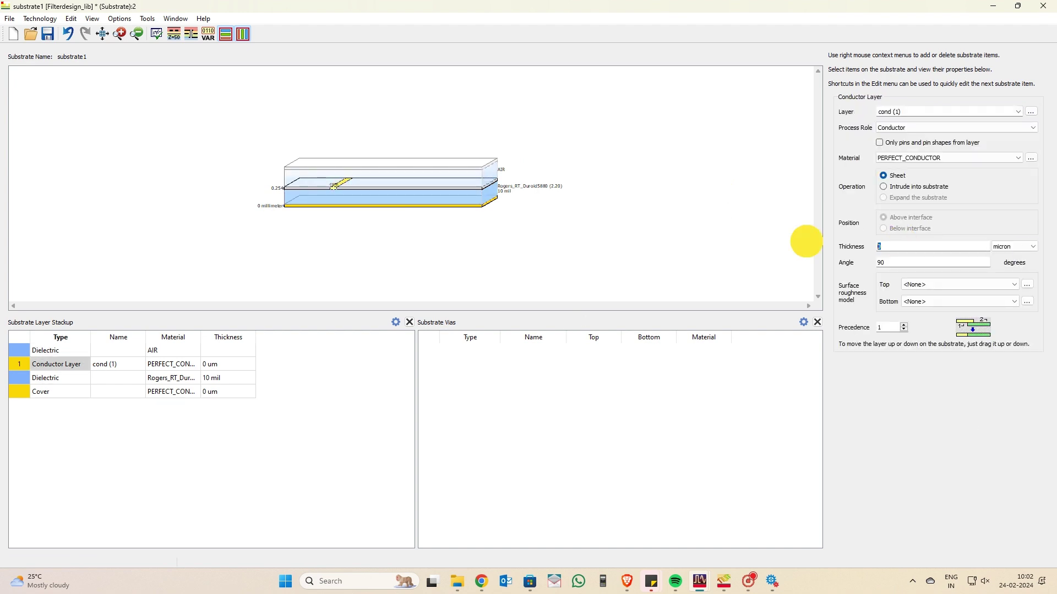
text(70)
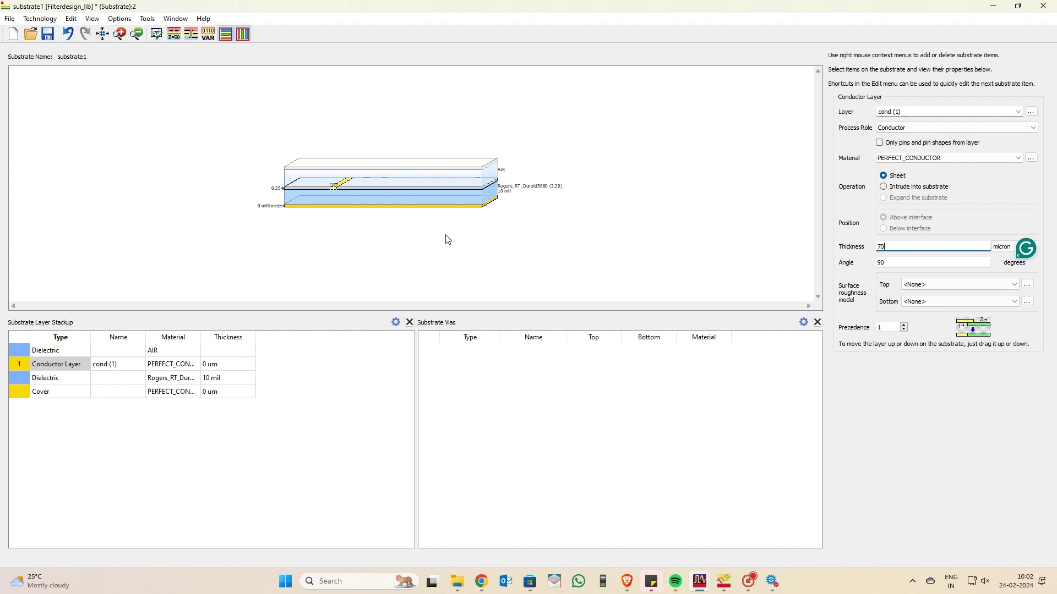
click(461, 205)
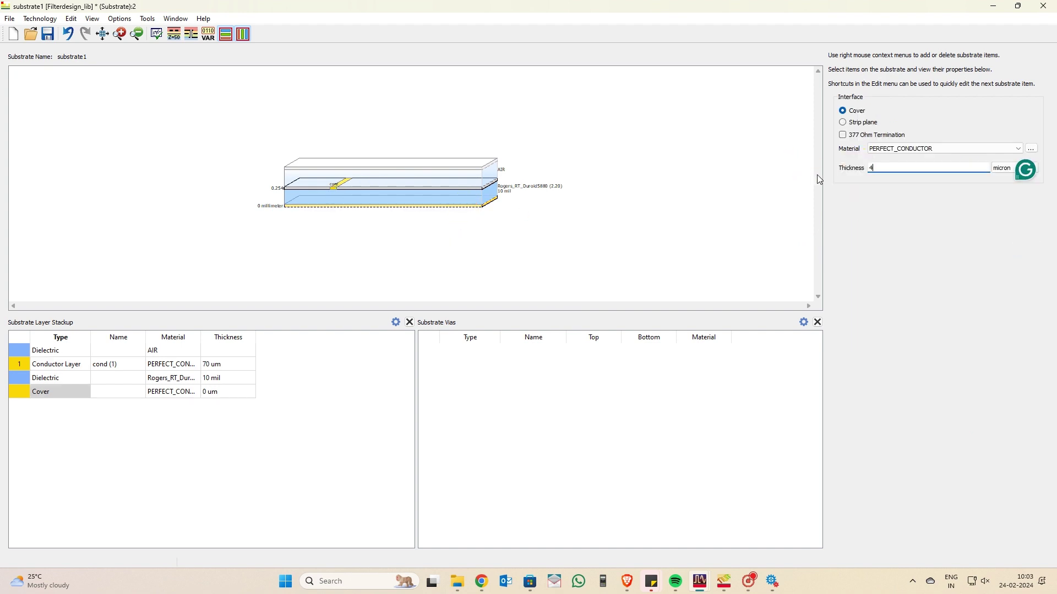
text(70)
click(754, 228)
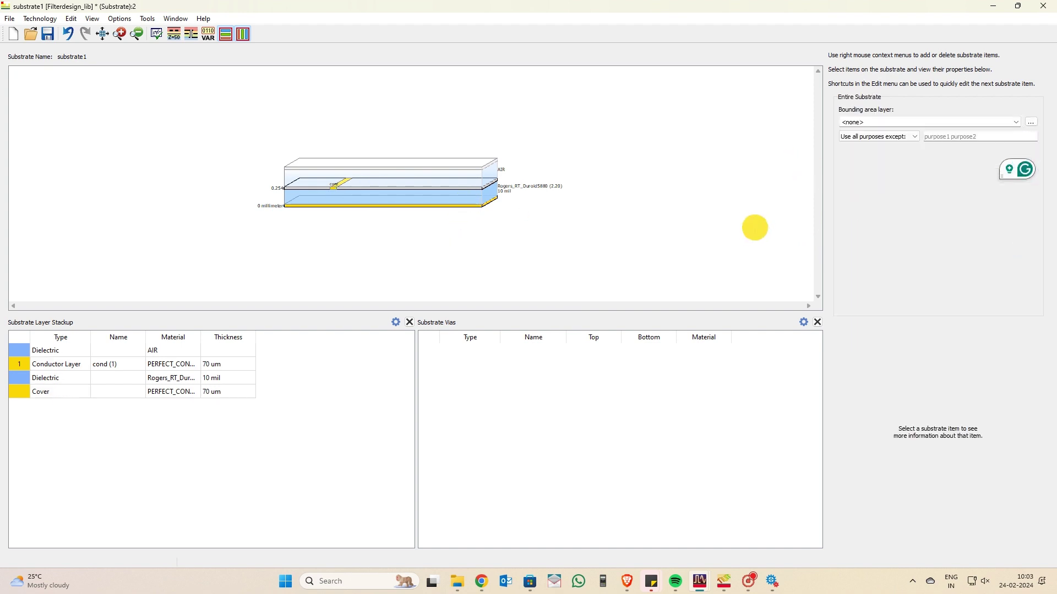
click(504, 252)
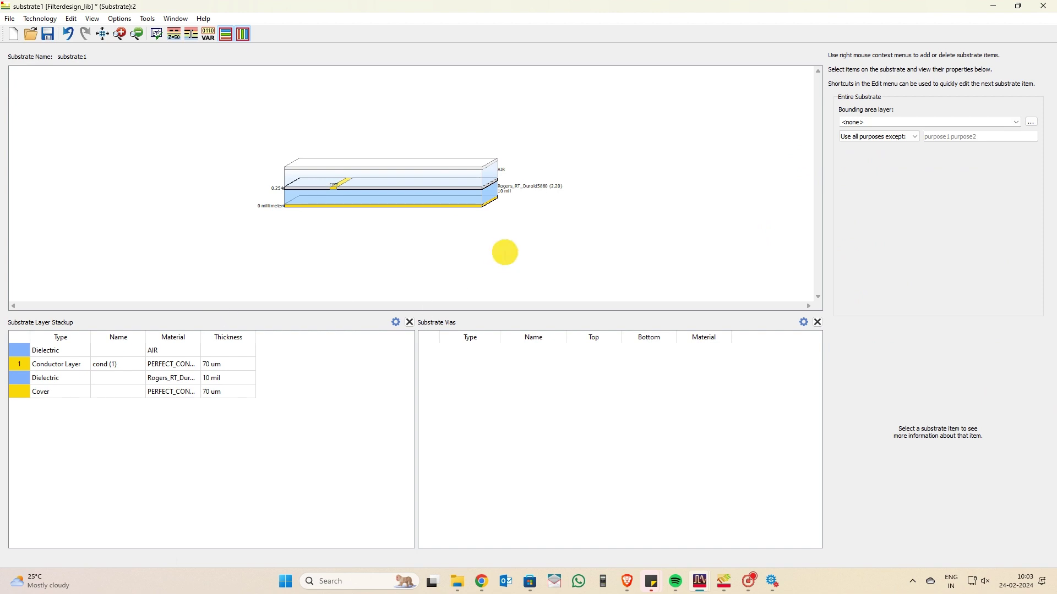
Save substrate1 and close the substrate editor.
click(40, 32)
click(627, 222)
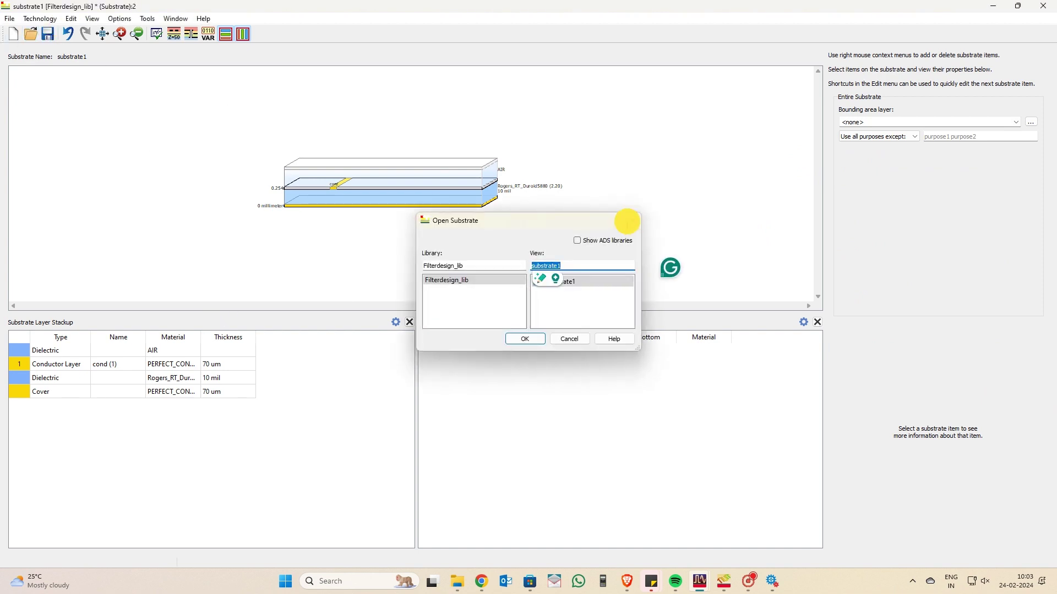
click(47, 34)
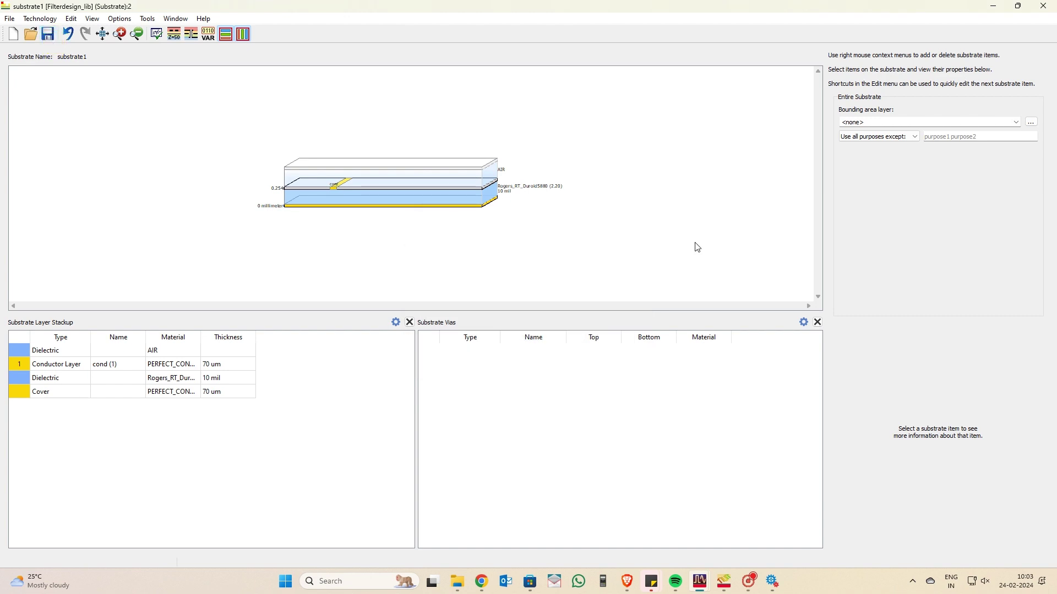
click(1043, 6)
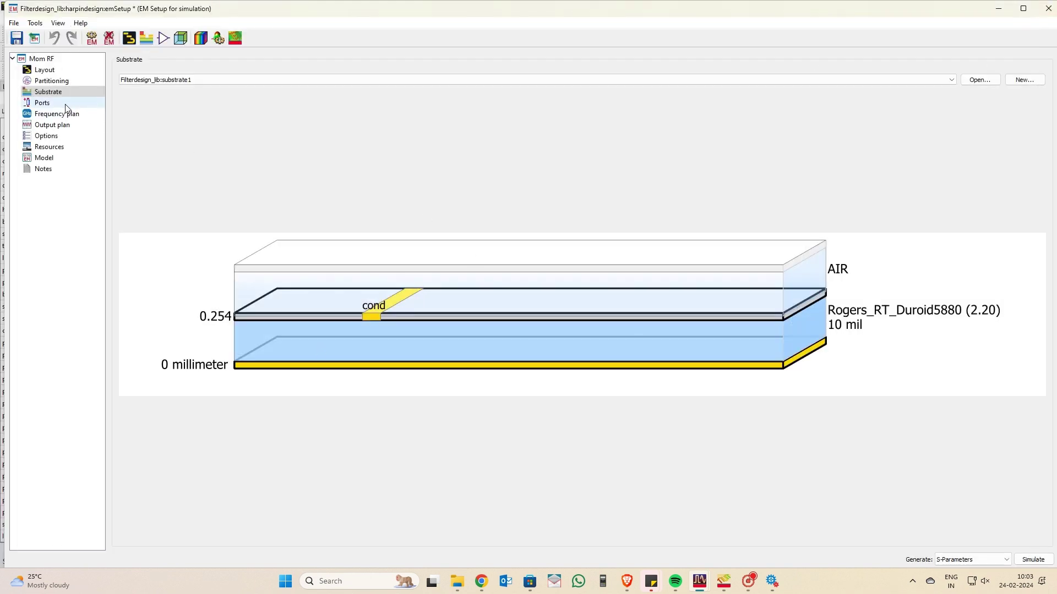
Set the EM setup's adaptive frequency sweep to run from 13 GHz to 15 GHz with at most 55 points.
click(43, 102)
click(66, 114)
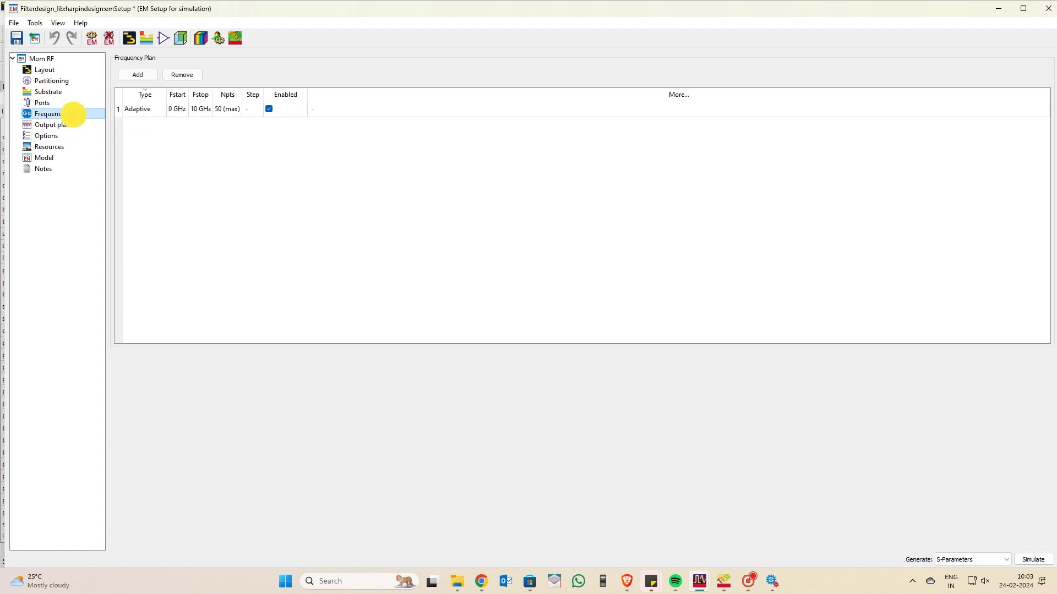
double_click(173, 111)
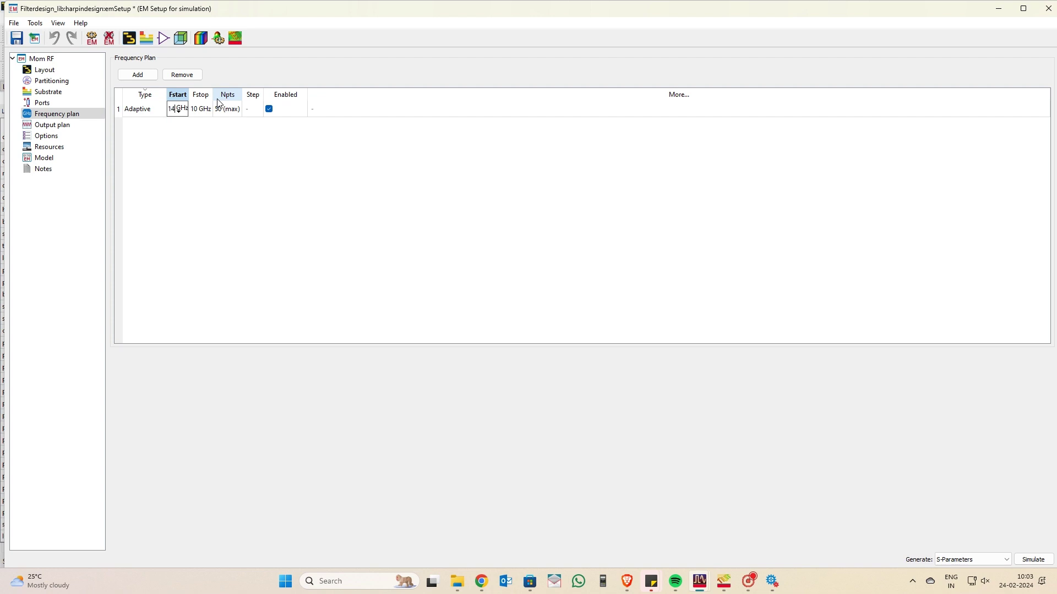
text(13)
double_click(197, 109)
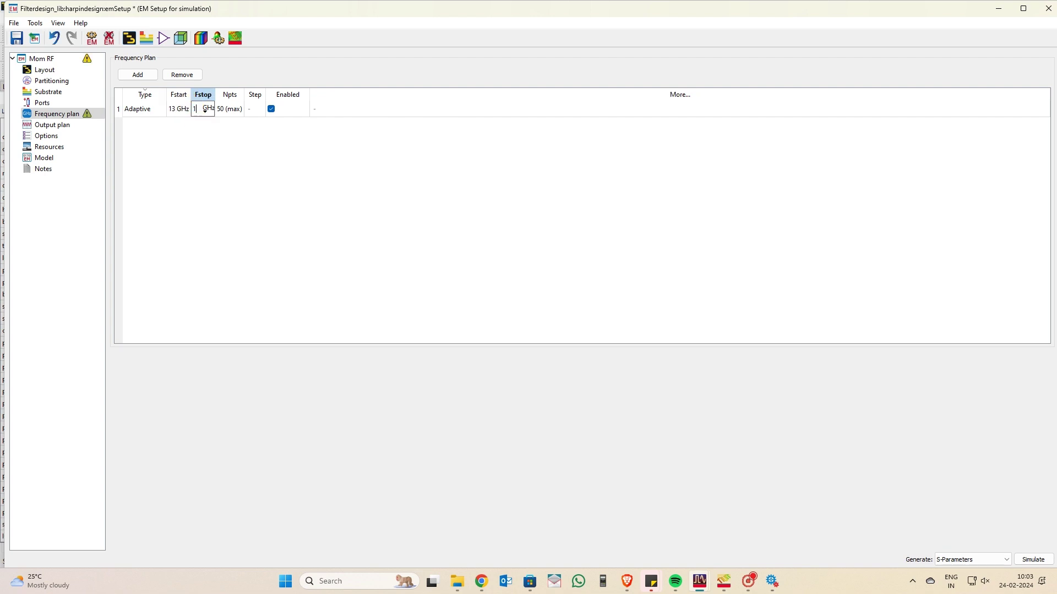
text(15 GHz)
double_click(226, 109)
key(BackSpace)
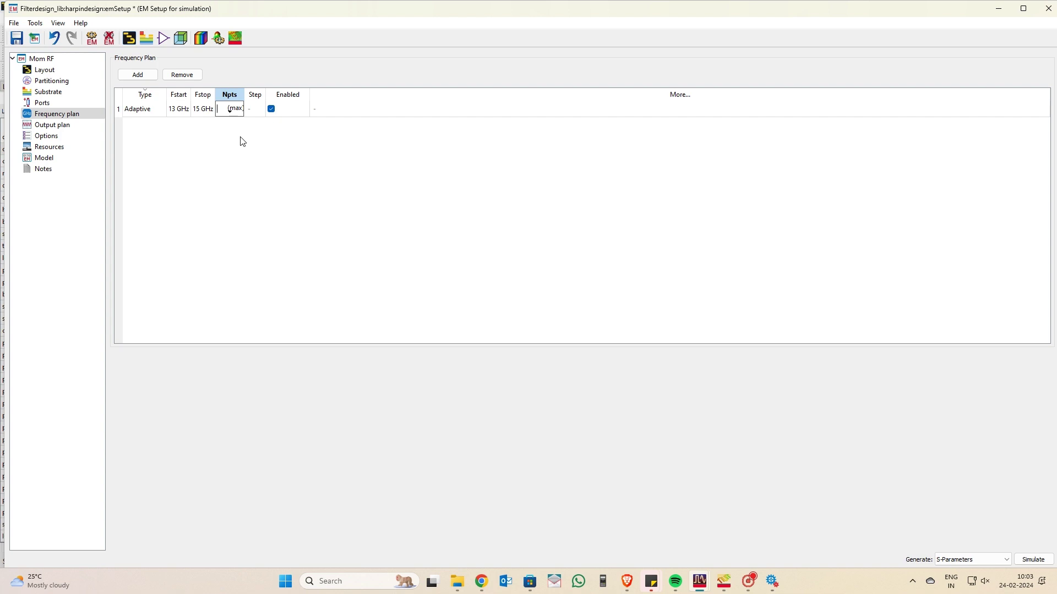
click(282, 198)
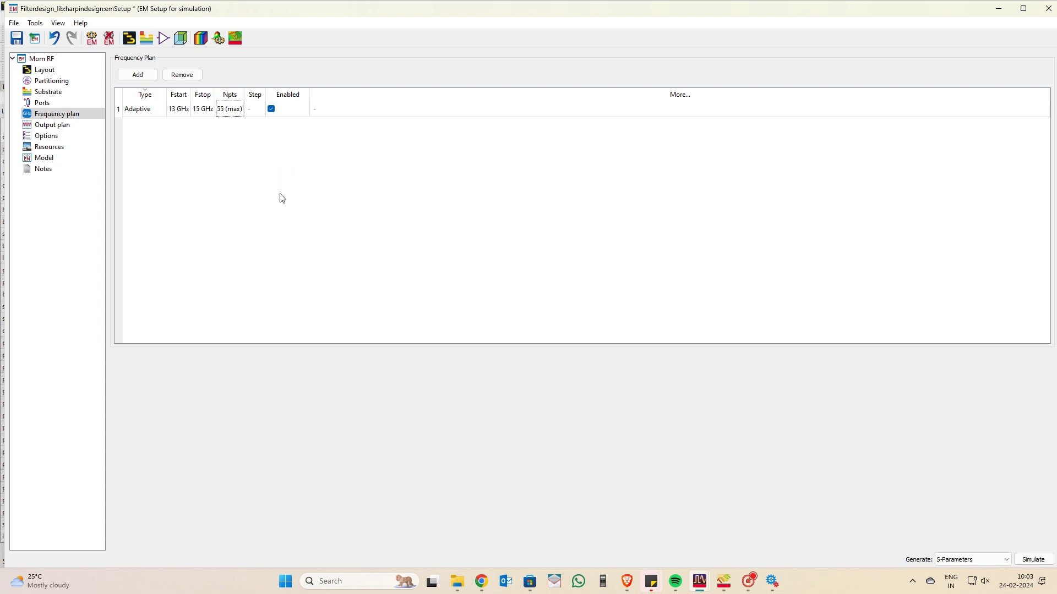
Run the S-parameter EM simulation and select the fitted S11 magnitude trace in the results.
click(53, 125)
click(57, 113)
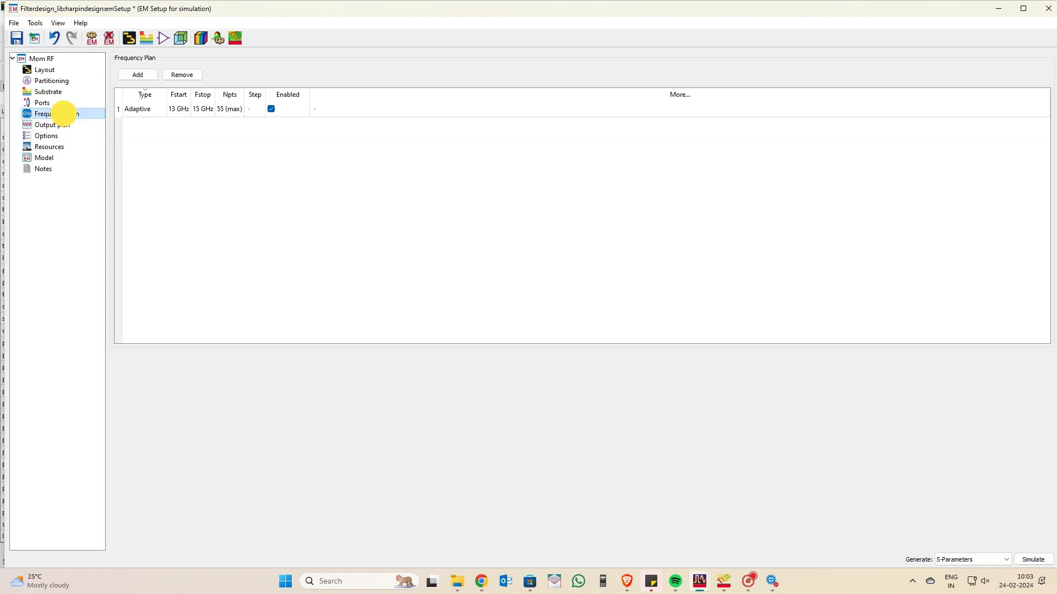
click(1032, 559)
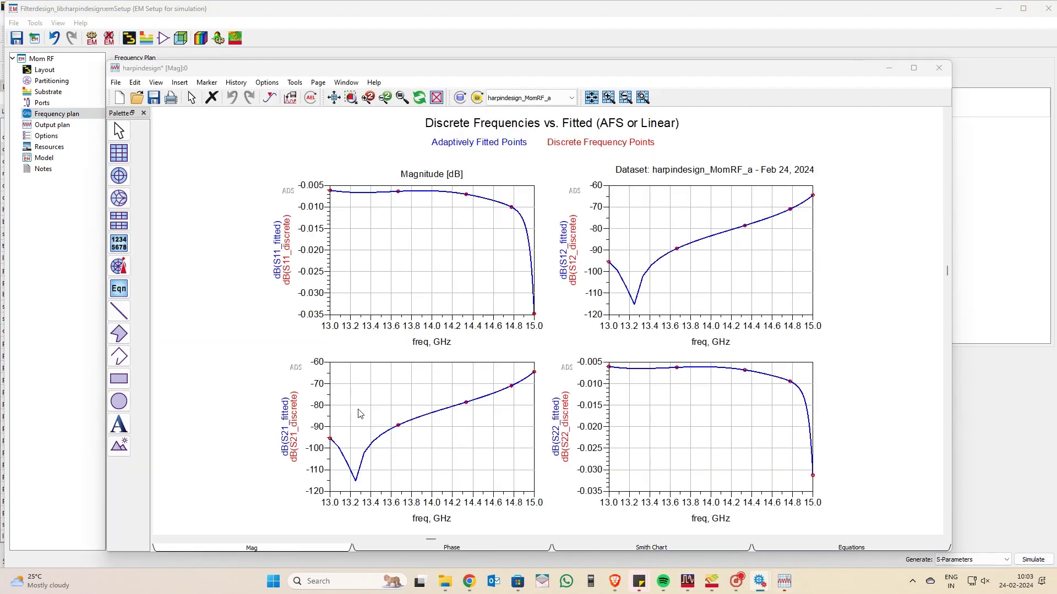
click(534, 315)
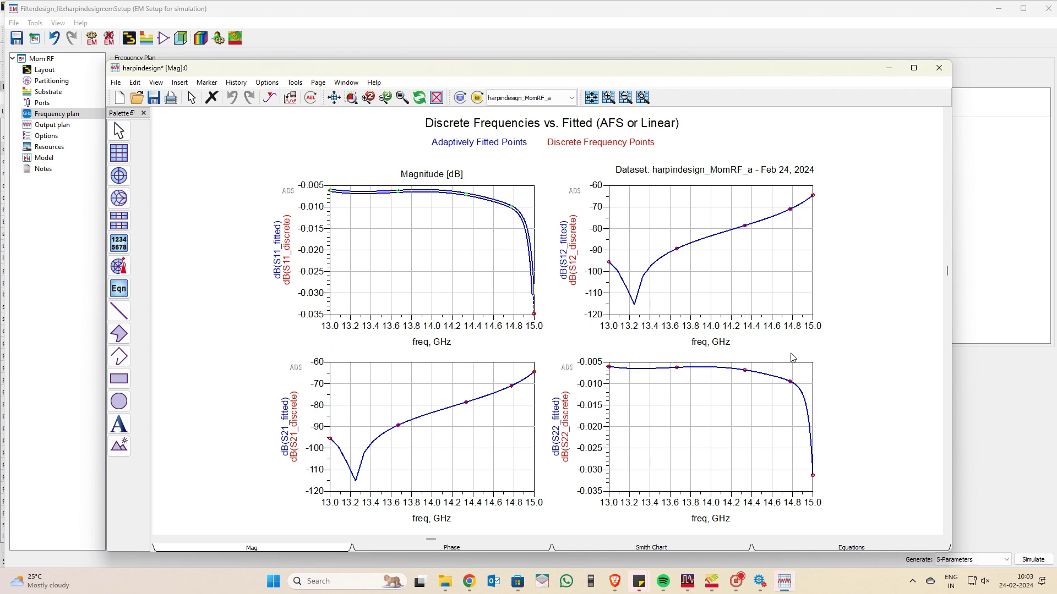
Close the harpindesign results plots without saving the changes, and close the simulation job status window.
click(938, 68)
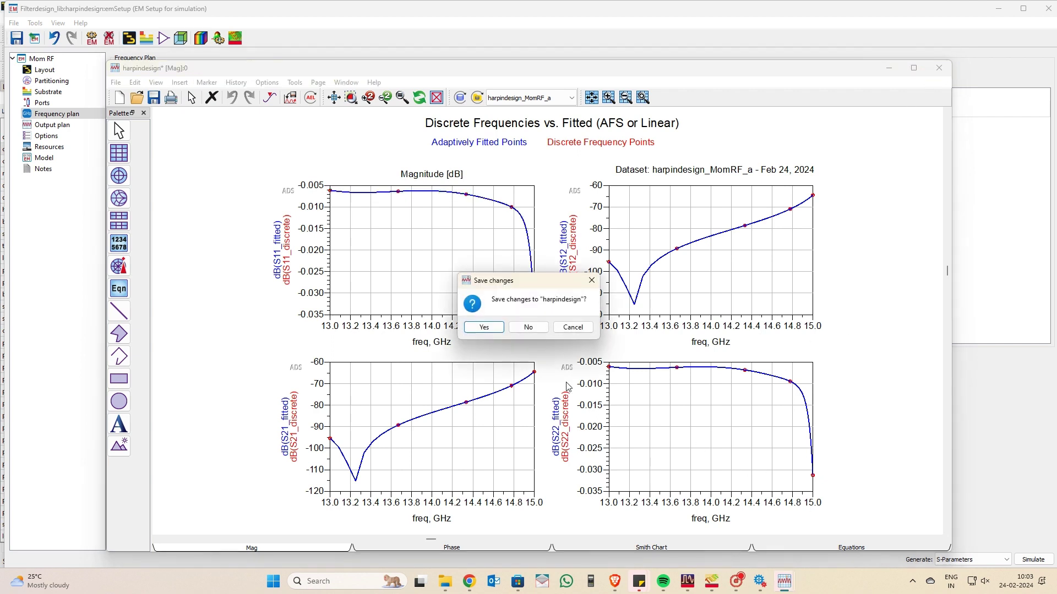
click(537, 327)
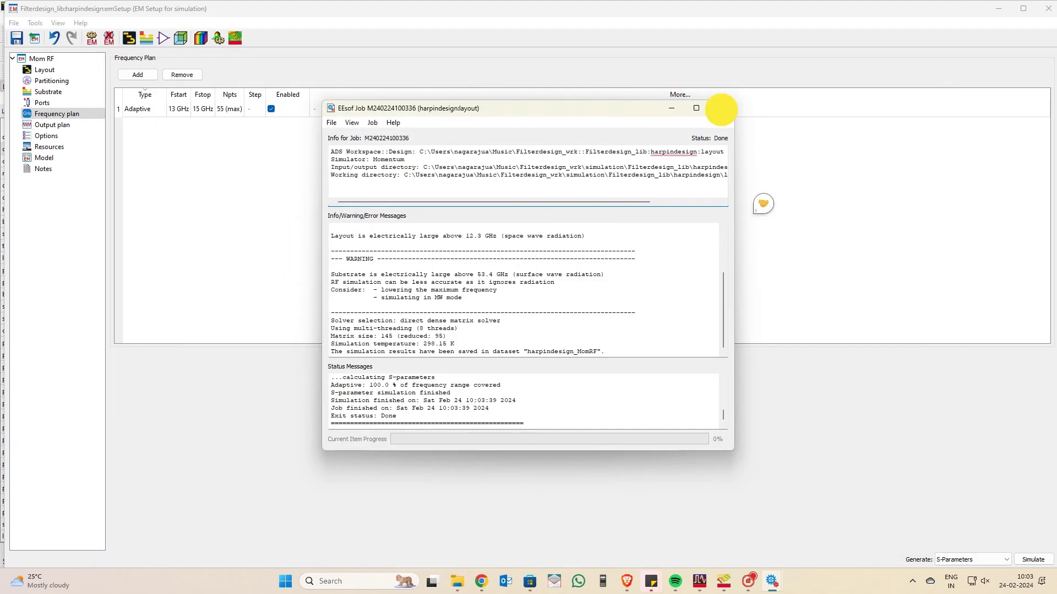
click(721, 108)
Set the adaptive sweep's stop frequency to 18 GHz and rerun the S-parameter EM simulation, overwriting the existing dataset.
click(183, 110)
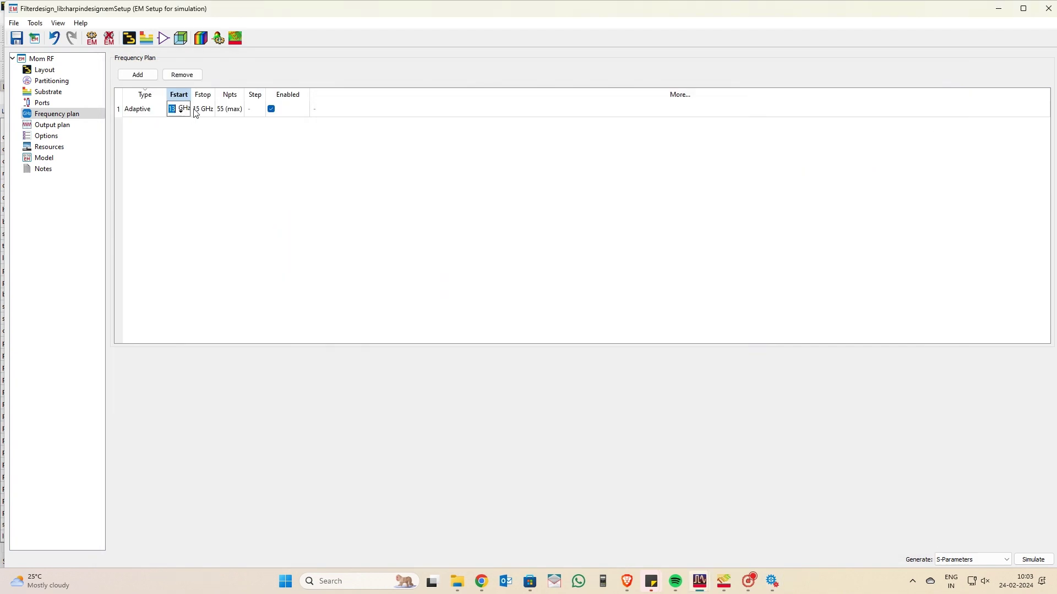
click(204, 109)
click(205, 109)
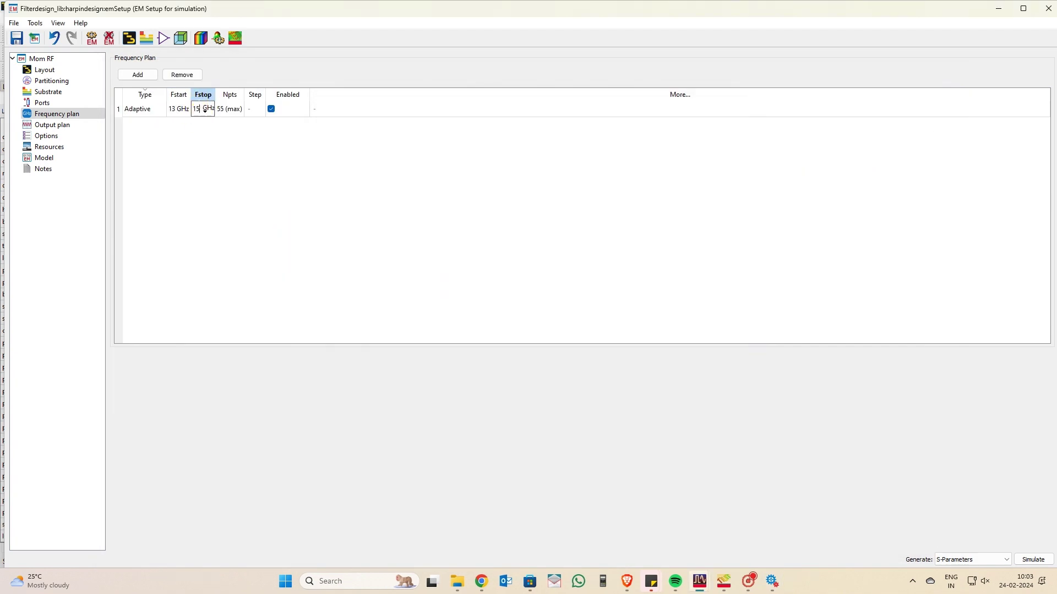
text(8)
click(212, 170)
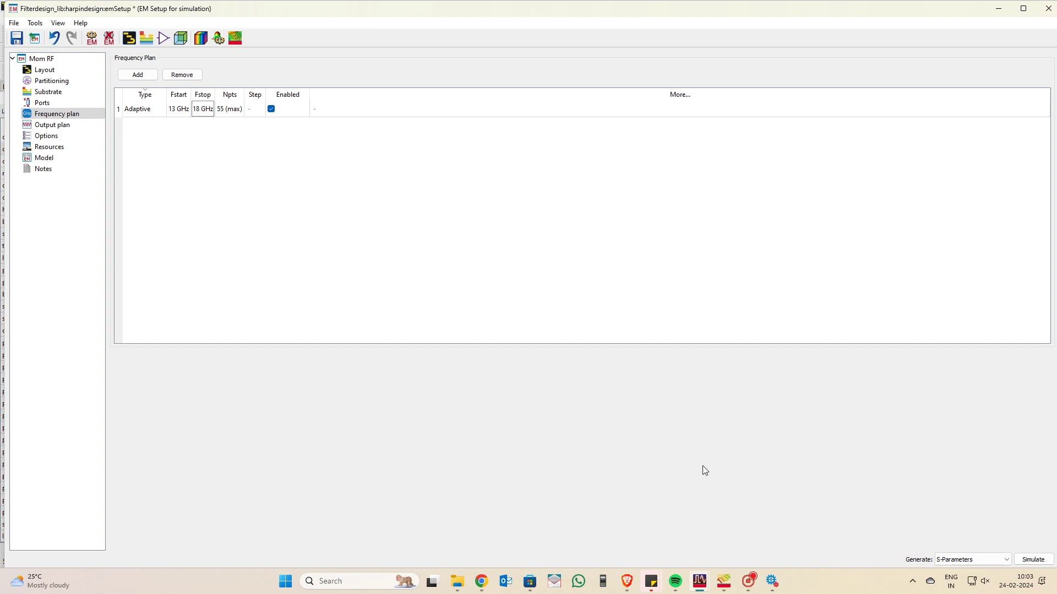
click(1034, 559)
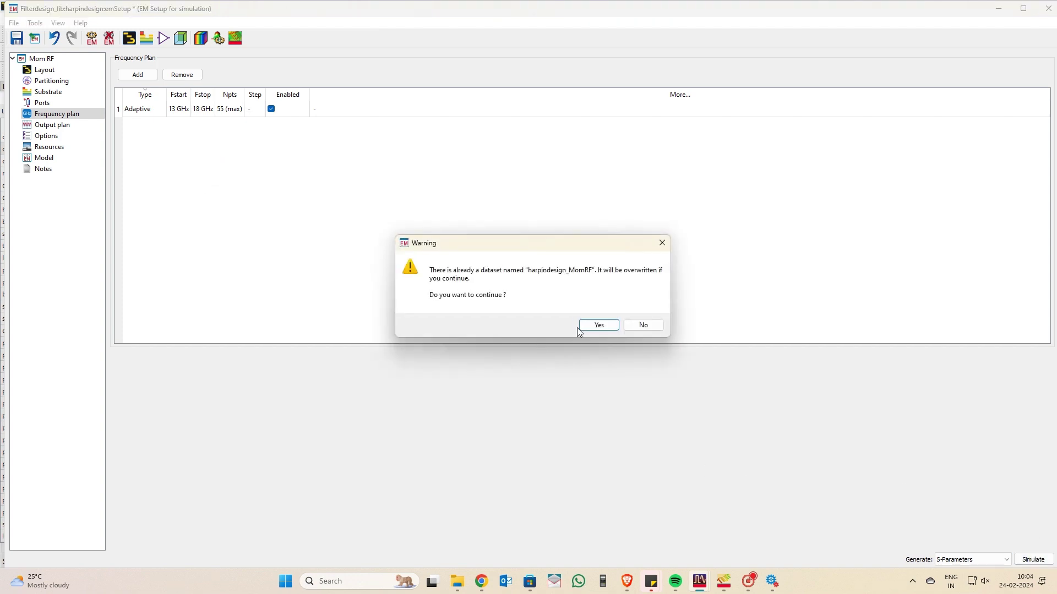
click(581, 326)
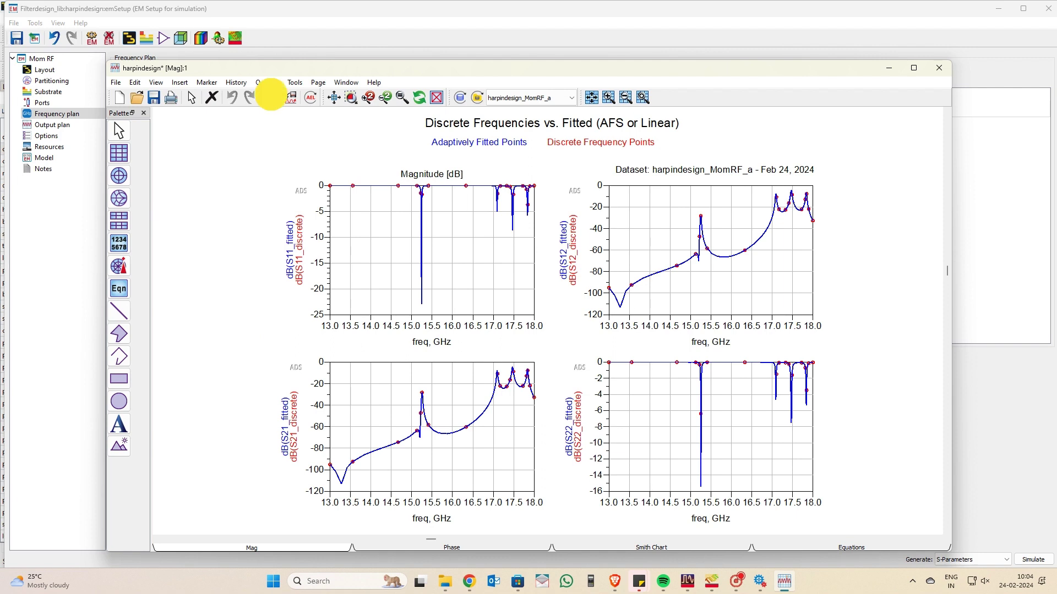
Place a marker on the fitted S11 trace's deepest dip at about 15.24 GHz and move its readout beside the plot.
click(270, 98)
click(421, 301)
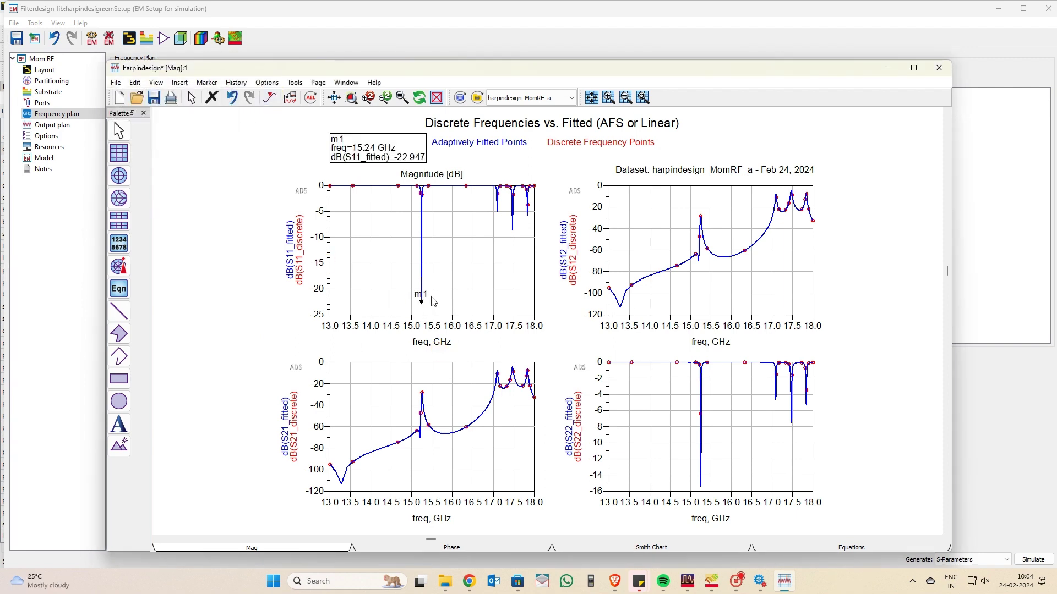
drag(391, 159, 234, 205)
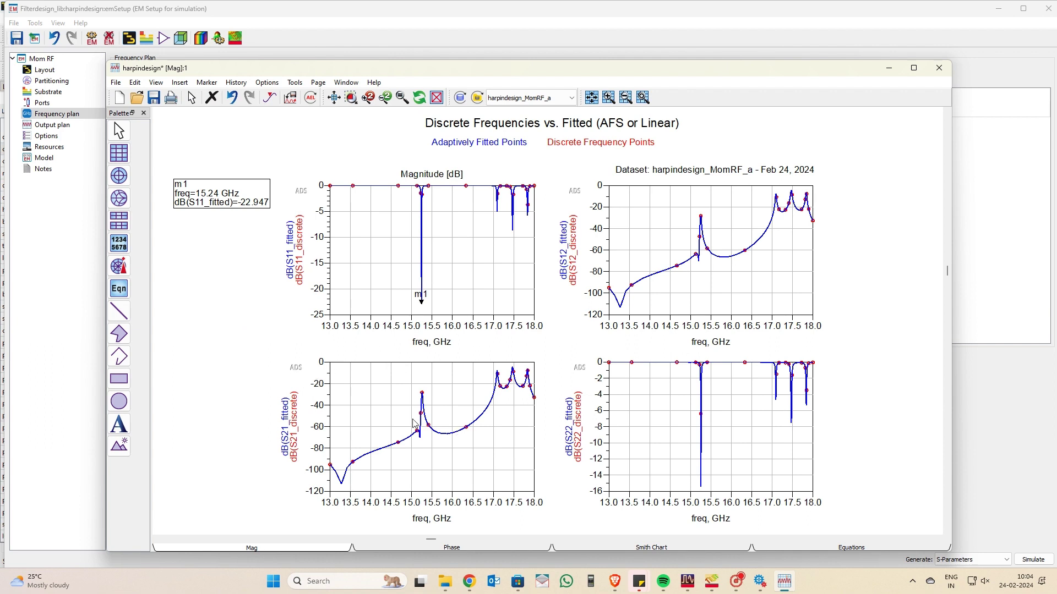
mouse_move(401, 391)
mouse_down()
mouse_move(448, 431)
mouse_move(389, 377)
mouse_move(397, 385)
mouse_up()
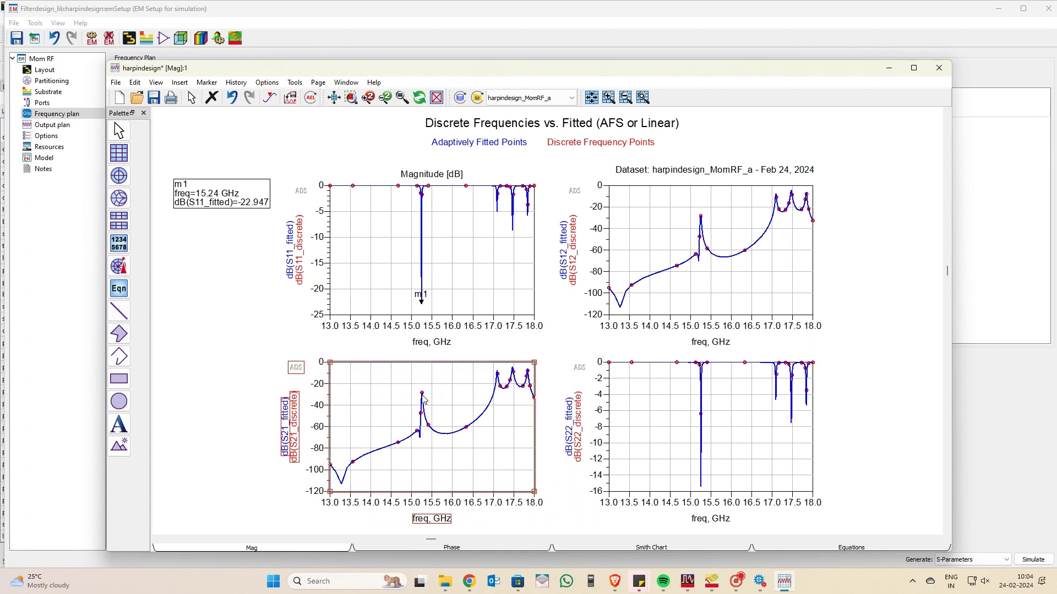
click(421, 396)
click(432, 394)
Close the harpindesign results plots with their changes saved, and close the simulation job status window.
click(939, 68)
click(476, 326)
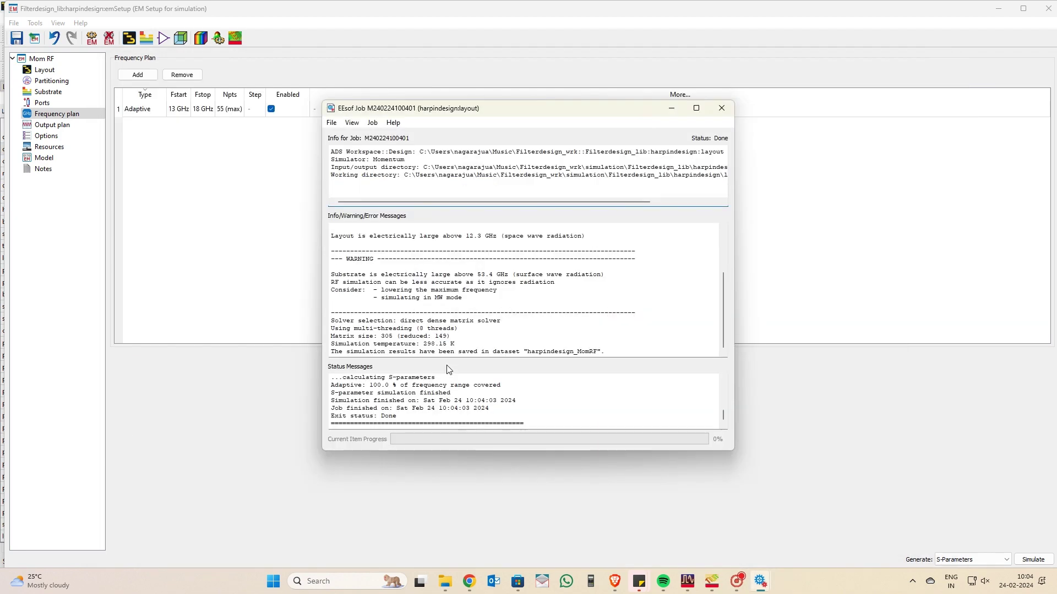
click(721, 108)
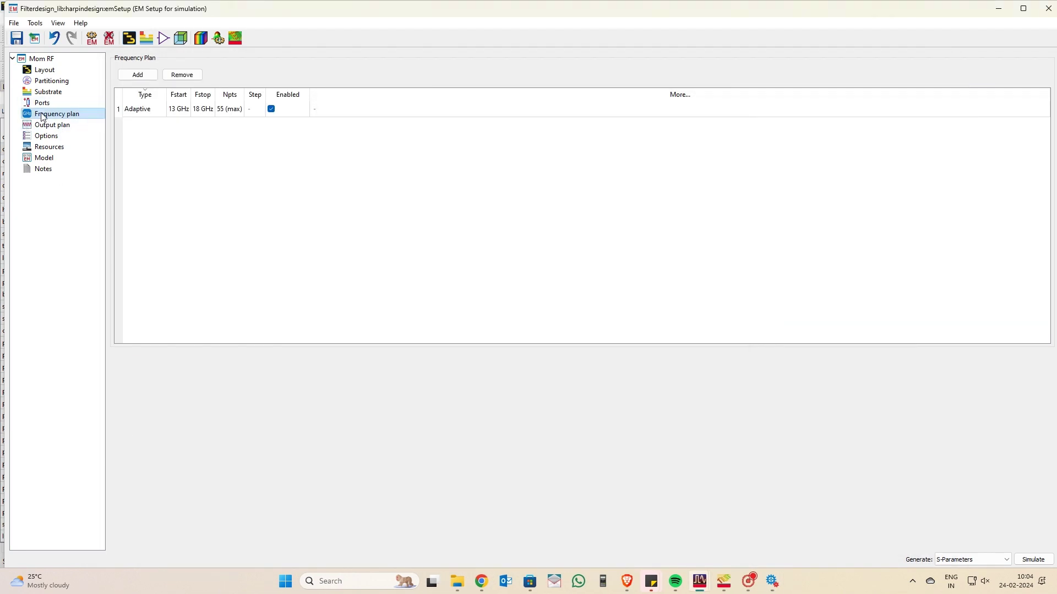
Return to the harpindesign layout and create an RFPro setup named rfpro using substrate1.
click(171, 172)
mouse_move(754, 593)
click(999, 9)
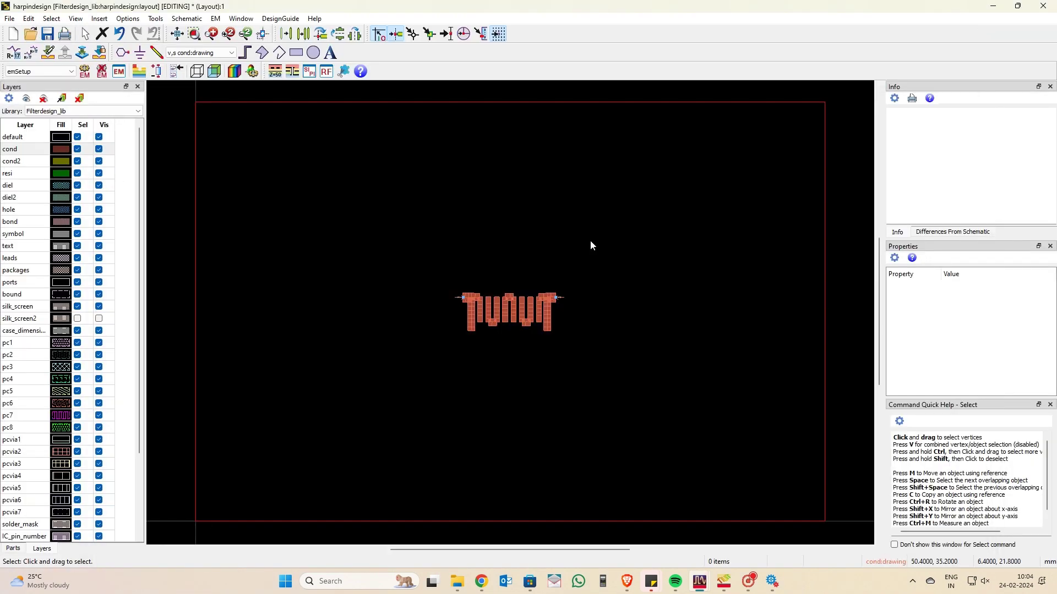
click(562, 252)
click(327, 72)
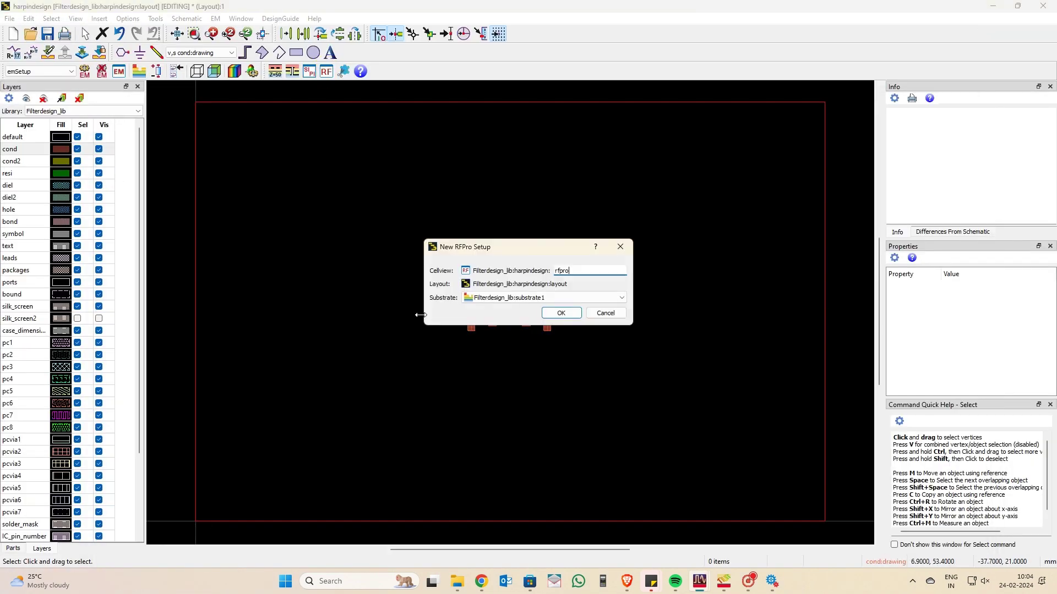
click(552, 311)
click(554, 315)
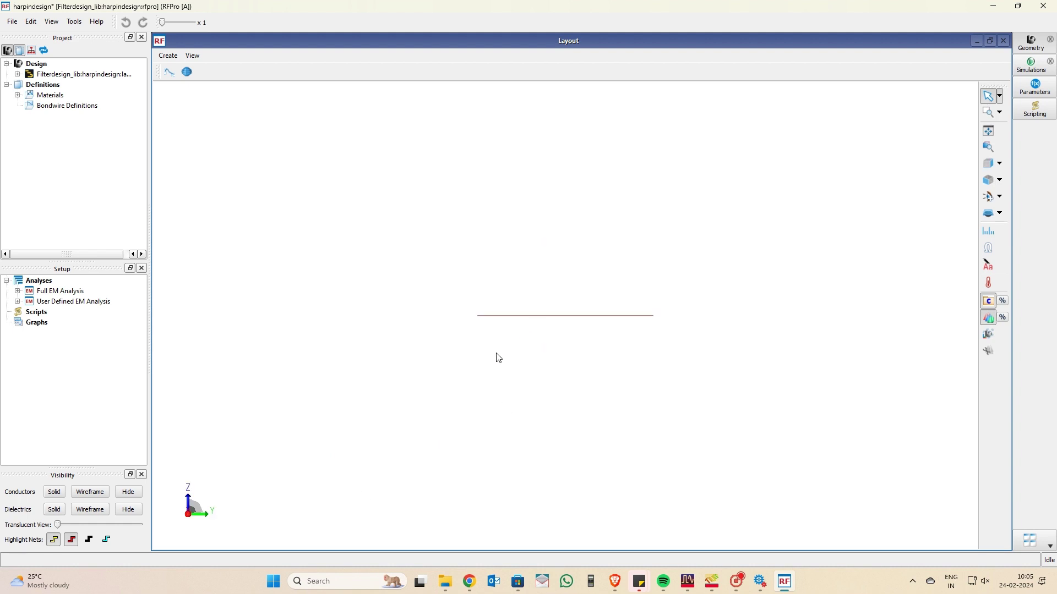
Display the dielectrics as solid and examine the hairpin filter layout in 3D.
mouse_move(531, 329)
mouse_down()
mouse_move(530, 346)
mouse_move(719, 346)
mouse_move(461, 344)
mouse_move(561, 431)
mouse_move(489, 427)
mouse_move(525, 399)
mouse_up()
click(54, 509)
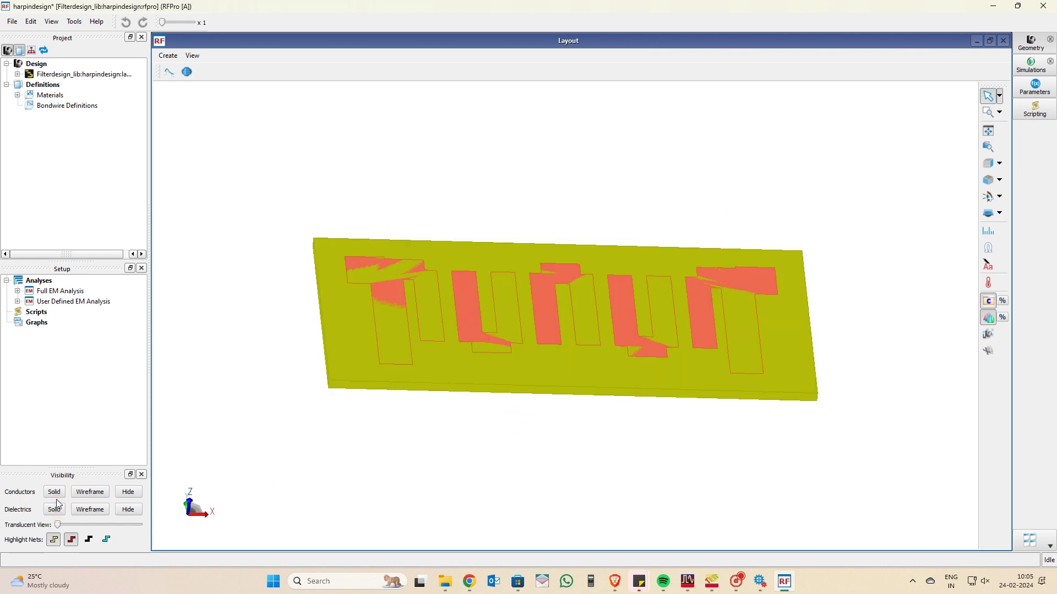
mouse_move(360, 454)
mouse_down()
mouse_move(378, 389)
mouse_move(502, 484)
mouse_move(406, 512)
mouse_move(334, 500)
mouse_move(684, 421)
mouse_up()
mouse_move(767, 375)
mouse_down()
mouse_move(787, 419)
mouse_move(736, 457)
mouse_move(595, 455)
mouse_move(605, 468)
mouse_up()
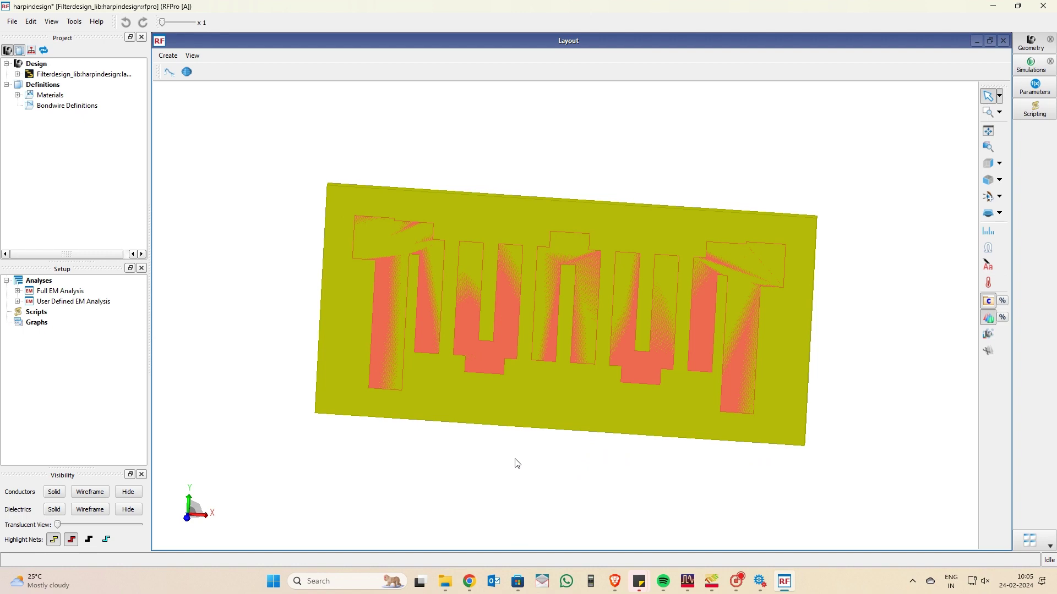
mouse_move(435, 398)
mouse_down()
mouse_move(434, 418)
mouse_move(439, 369)
mouse_move(437, 396)
mouse_move(483, 396)
mouse_up()
drag(810, 354, 814, 341)
click(160, 390)
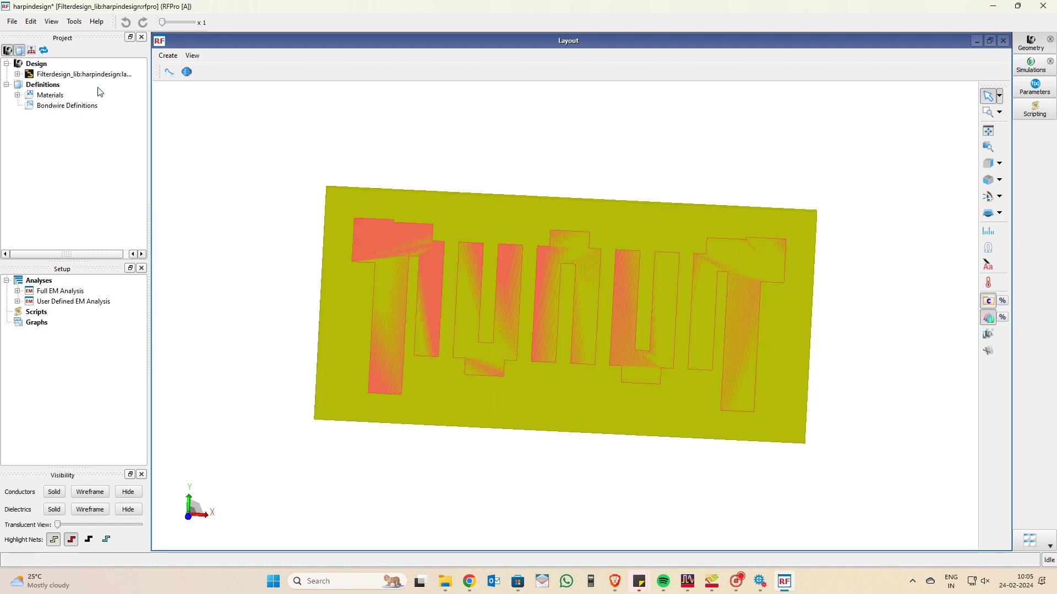
Expand the design's pins and add P1 and P2 as ports of the Full EM Analysis.
click(18, 292)
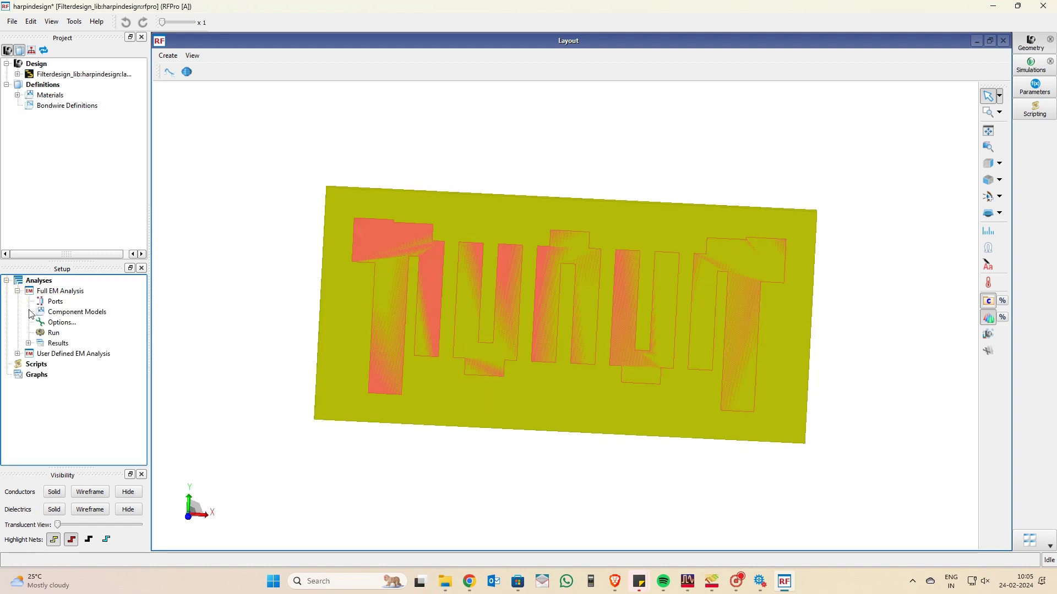
click(18, 96)
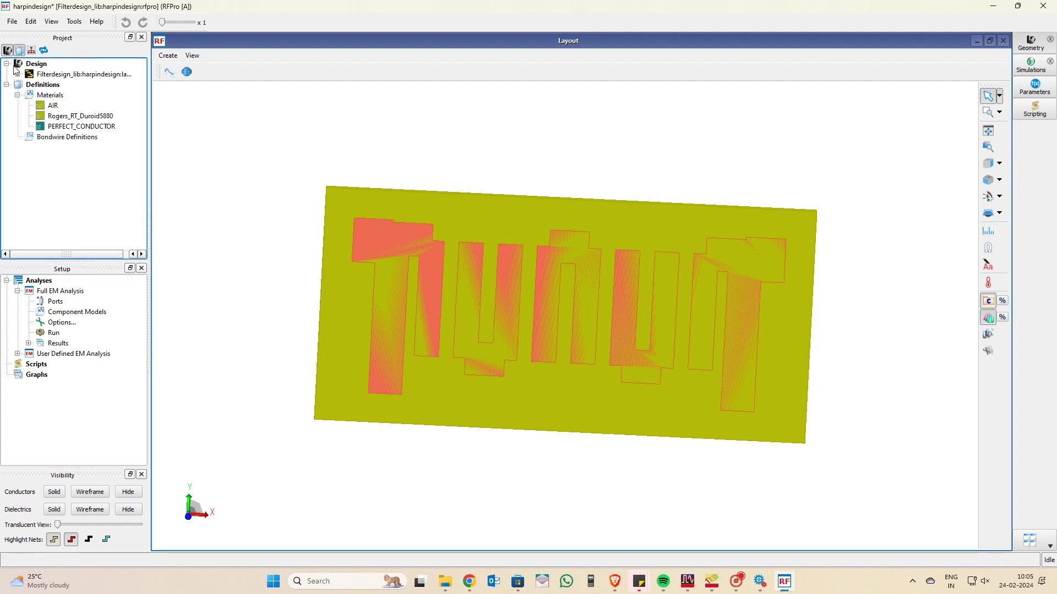
click(17, 74)
click(28, 116)
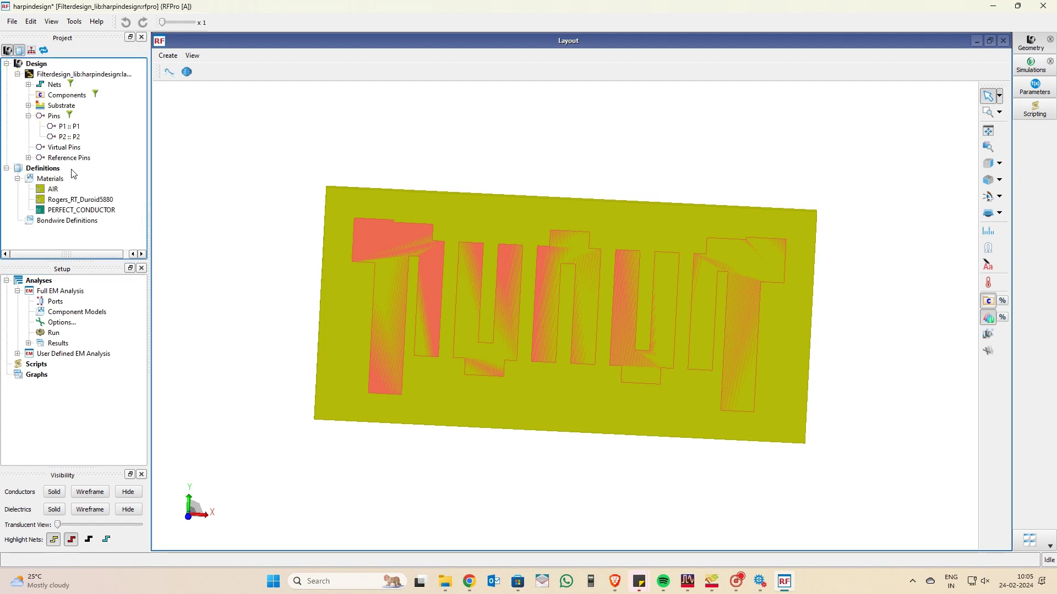
drag(51, 128, 49, 299)
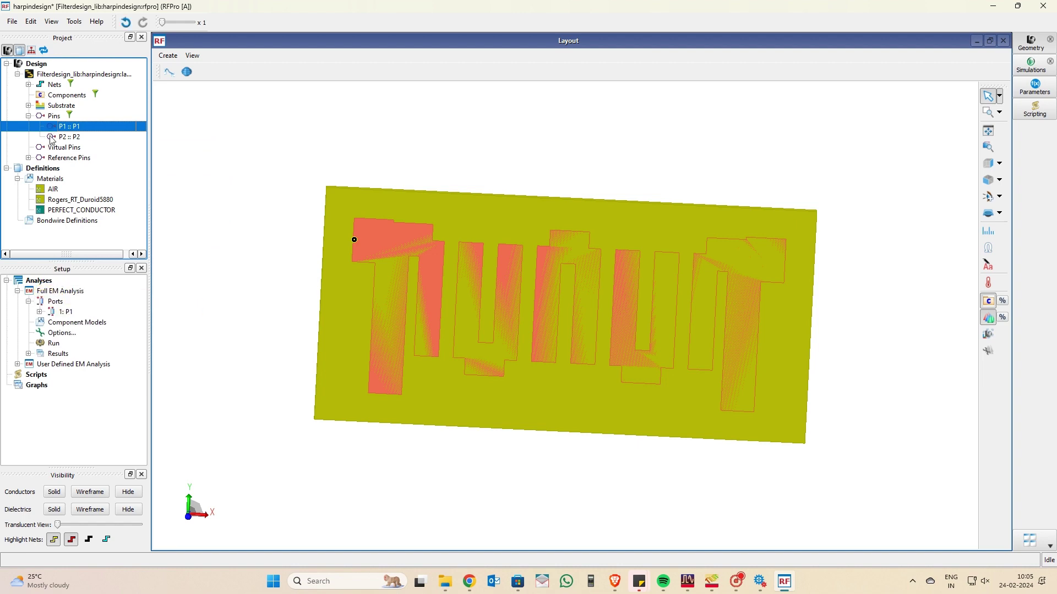
drag(53, 139, 55, 302)
Open the Full EM Analysis options and set the adaptive sweep's start frequency to 13 GHz.
double_click(67, 343)
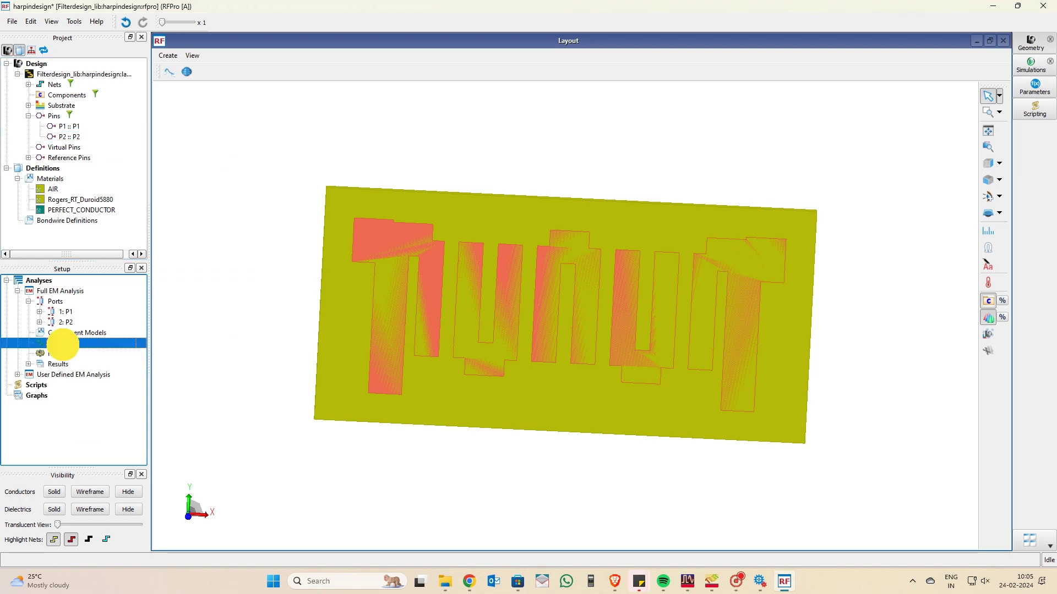
double_click(559, 283)
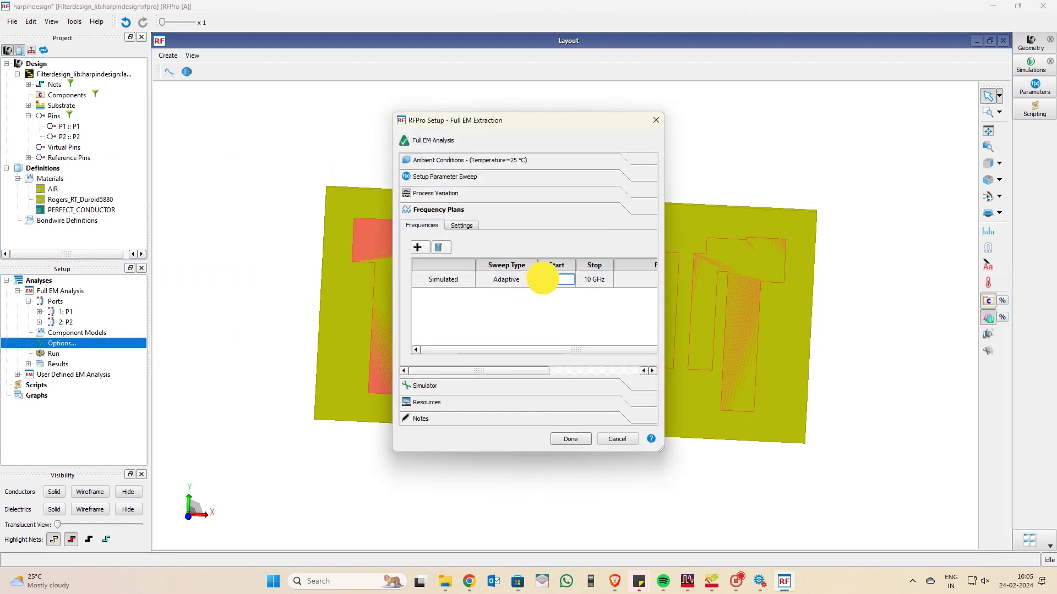
text(13 Hz)
click(586, 286)
double_click(589, 279)
click(550, 279)
double_click(552, 279)
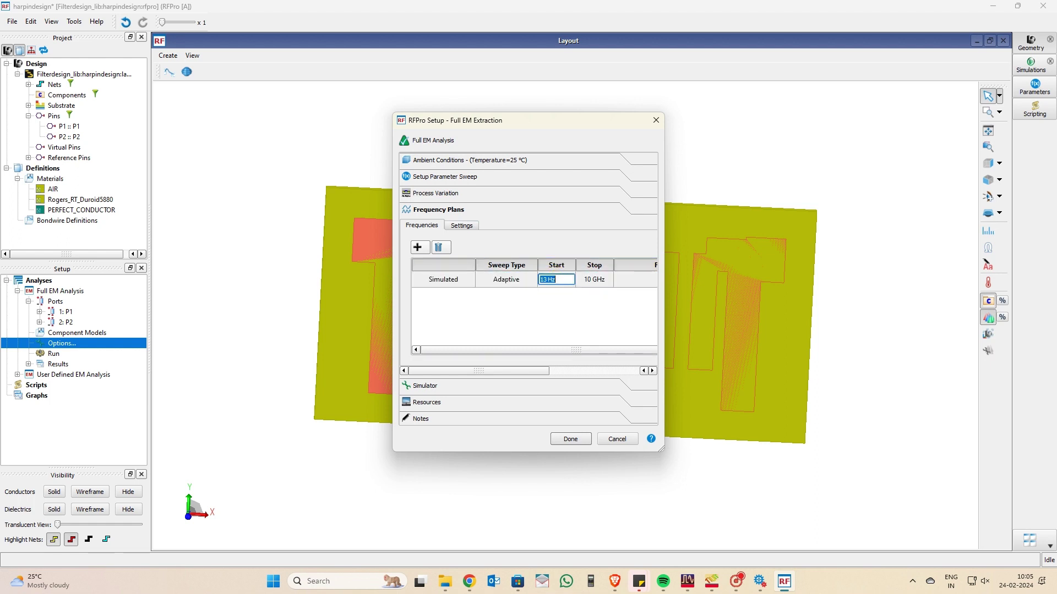
click(547, 279)
text(G)
Set the adaptive sweep's stop frequency to 18 GHz and accept the Full EM Analysis options.
double_click(590, 280)
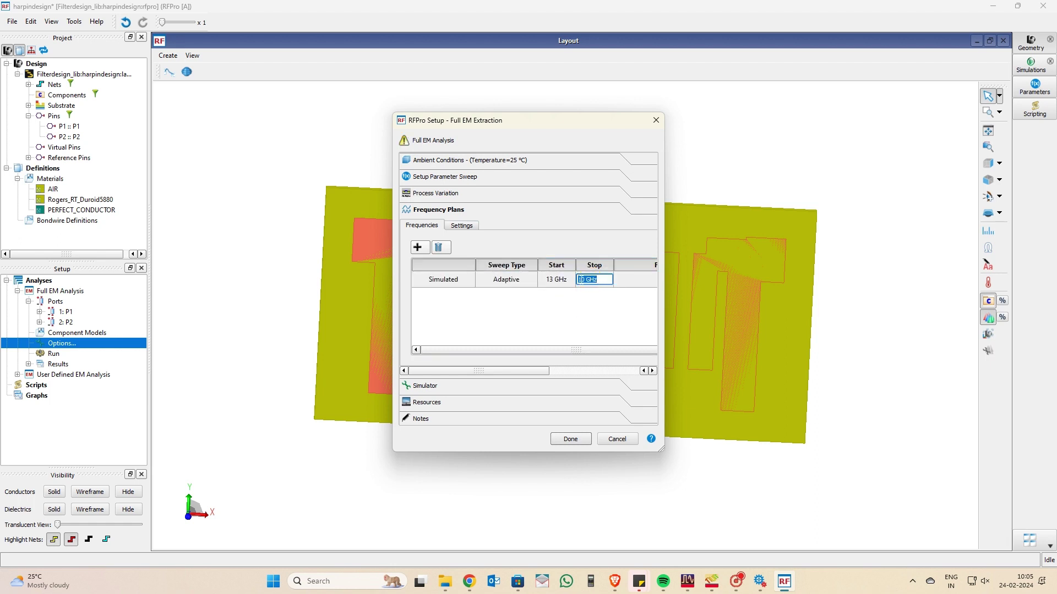
click(580, 280)
key(Delete)
text(8)
click(593, 301)
drag(562, 346, 493, 360)
click(512, 388)
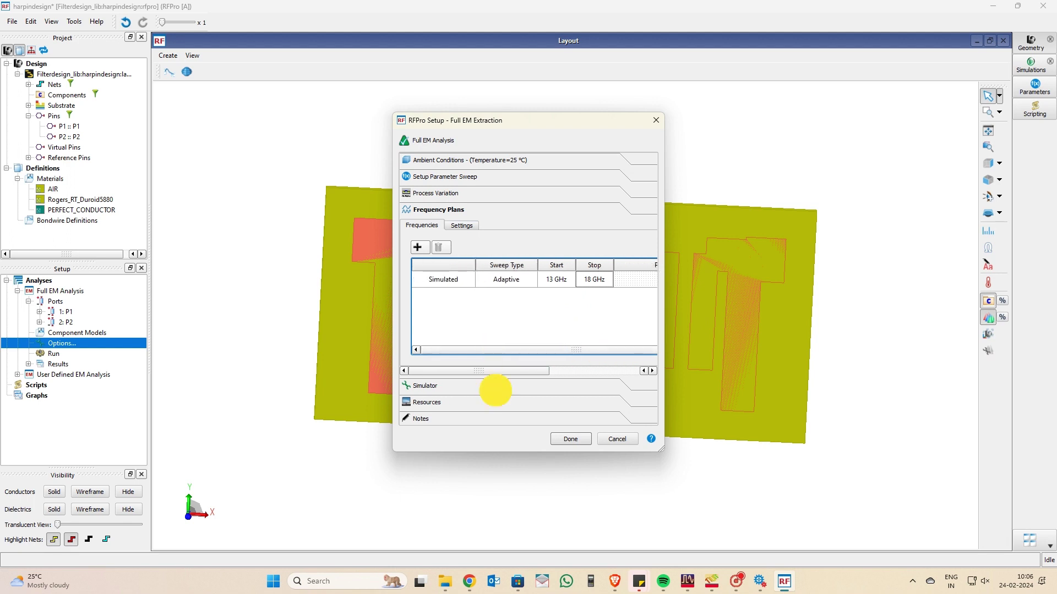
click(570, 439)
Run the Full EM Analysis, saving the setup despite the locked cell view.
double_click(55, 354)
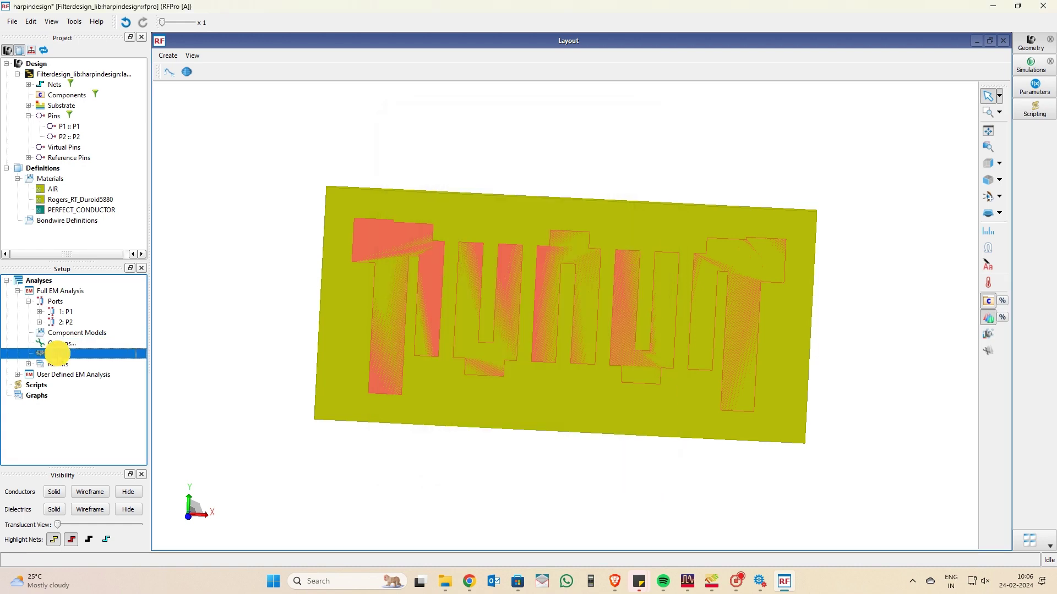
click(516, 328)
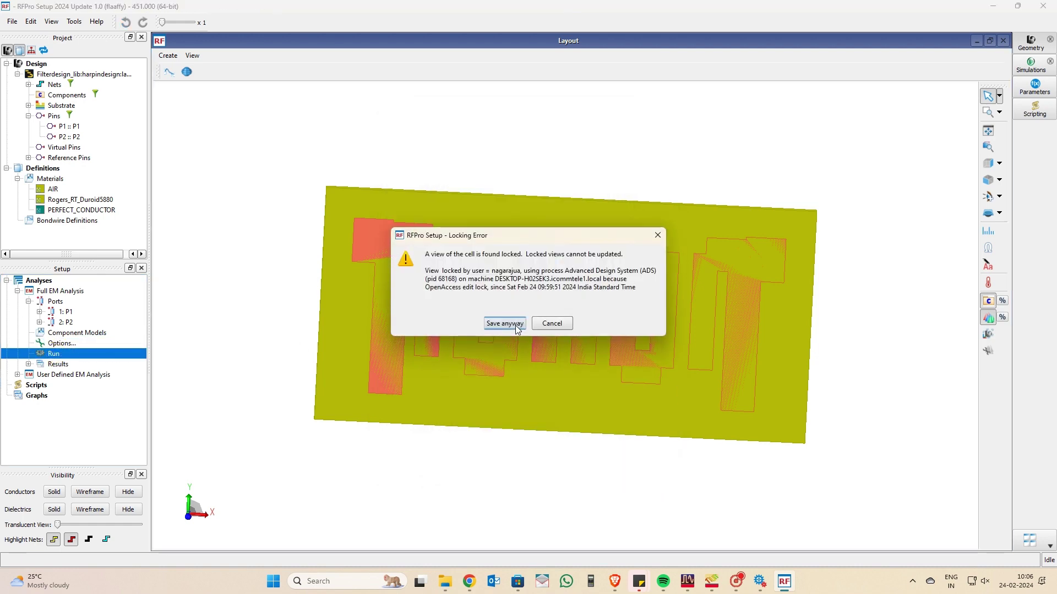
click(500, 325)
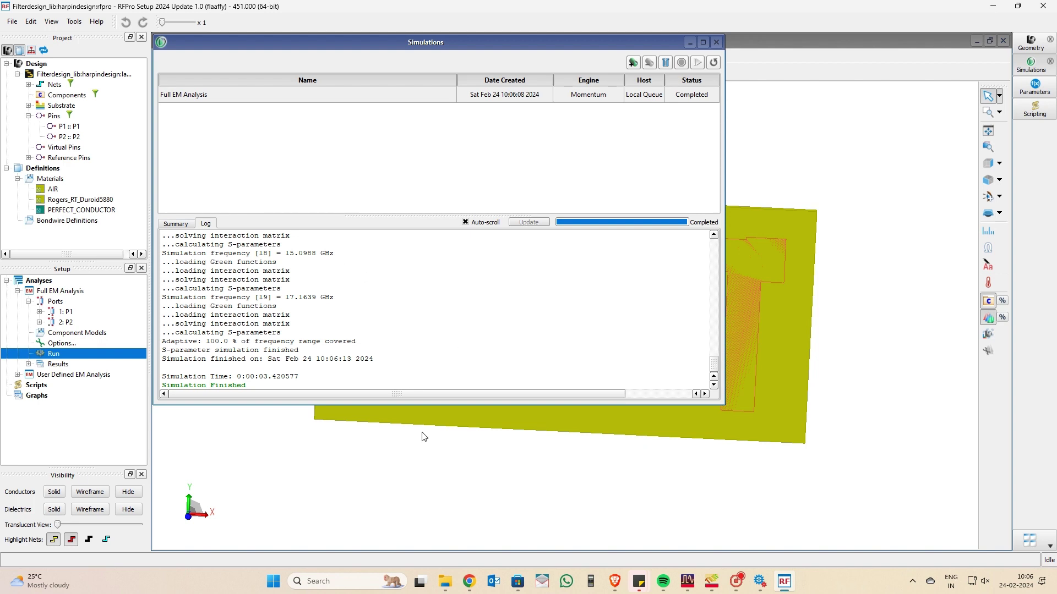
Open the Full EM Analysis S-parameter results in a maximized graph and plot the S(1,1) magnitude.
click(28, 364)
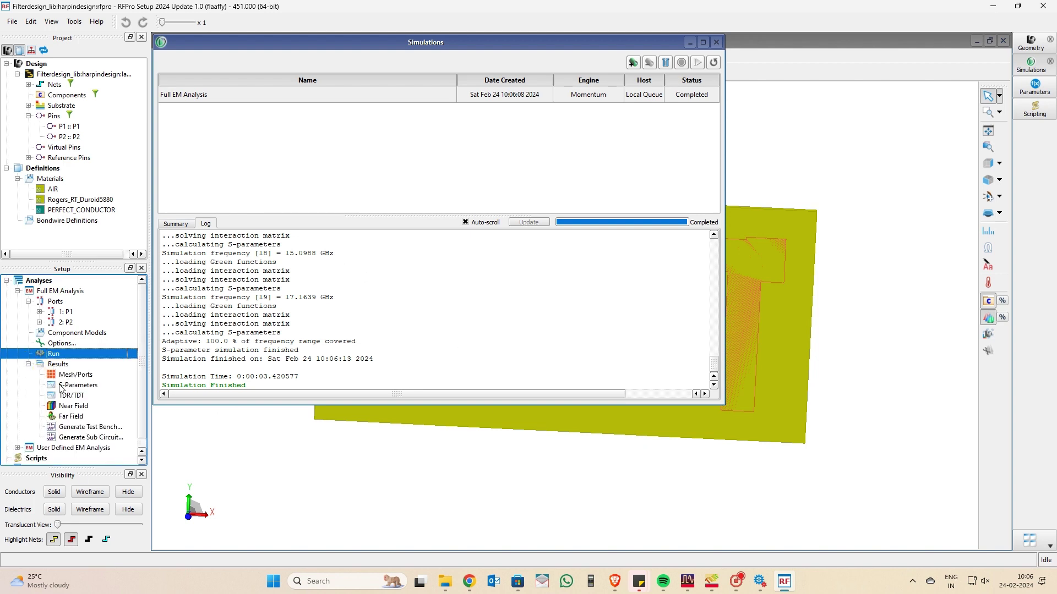
double_click(66, 385)
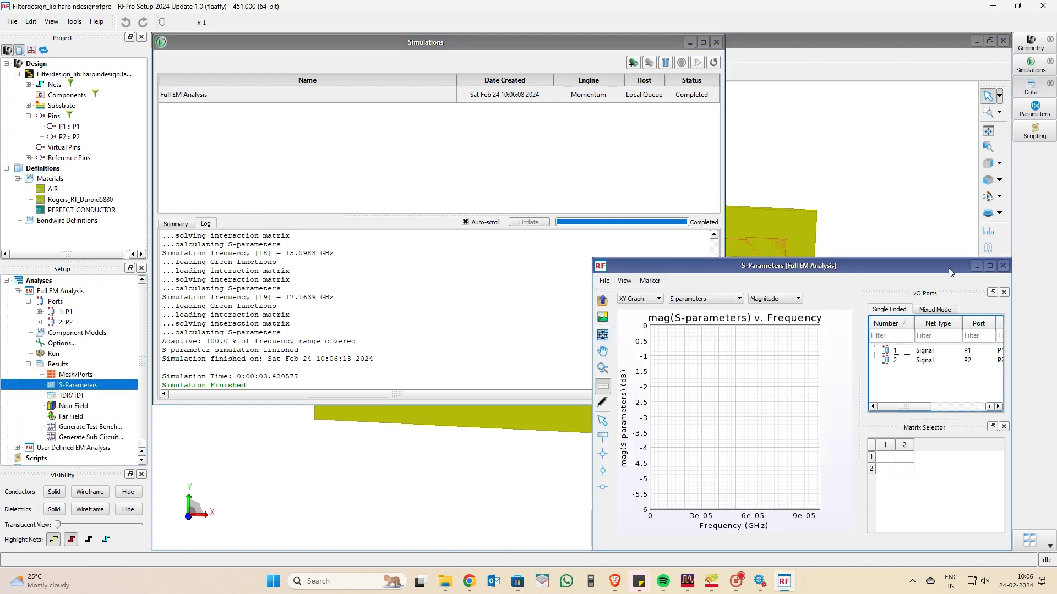
drag(857, 263, 563, 181)
click(690, 184)
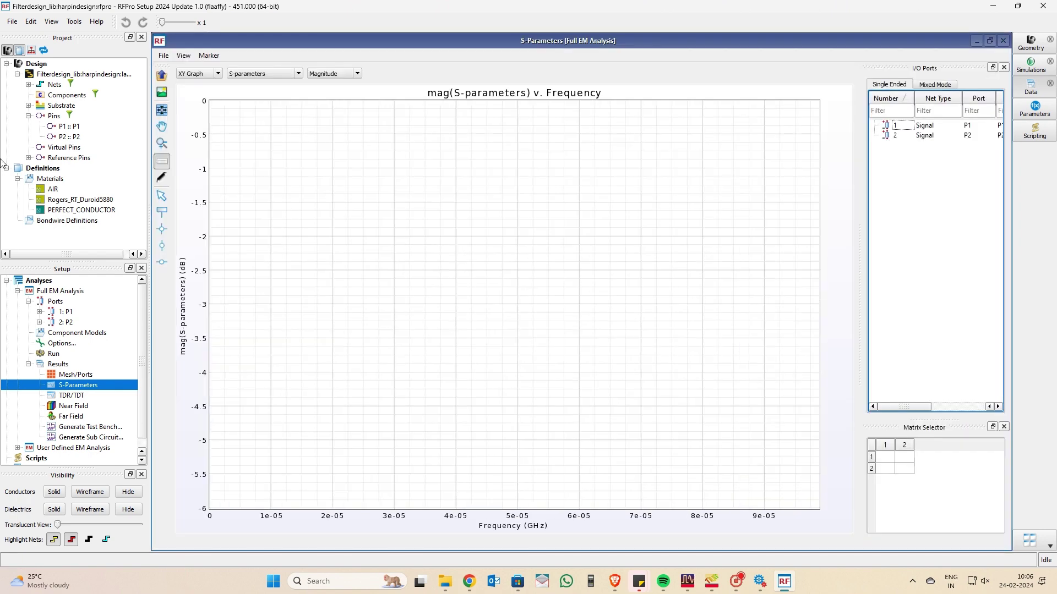
click(884, 457)
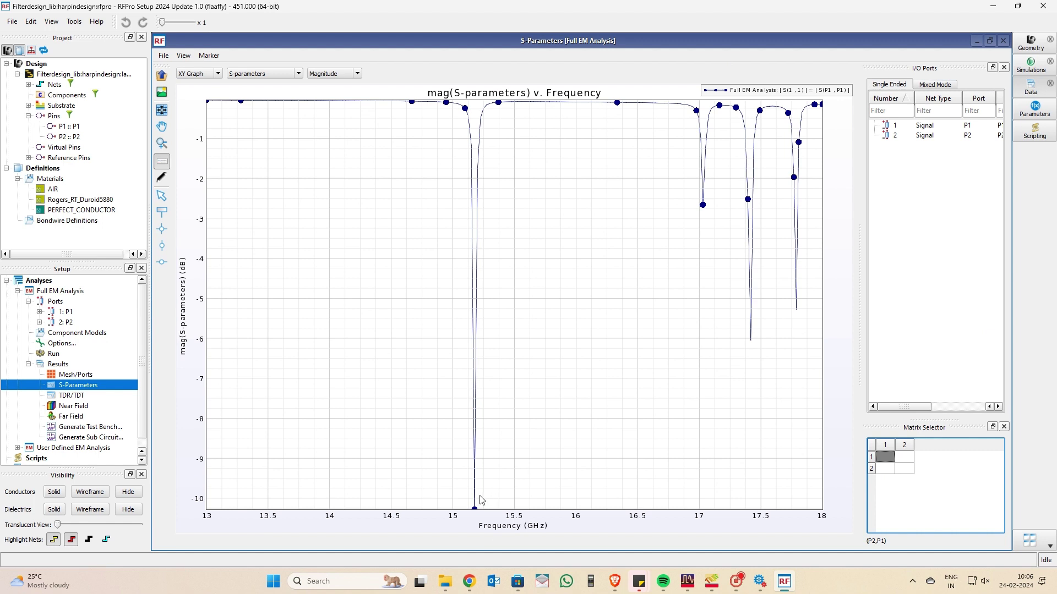
click(534, 386)
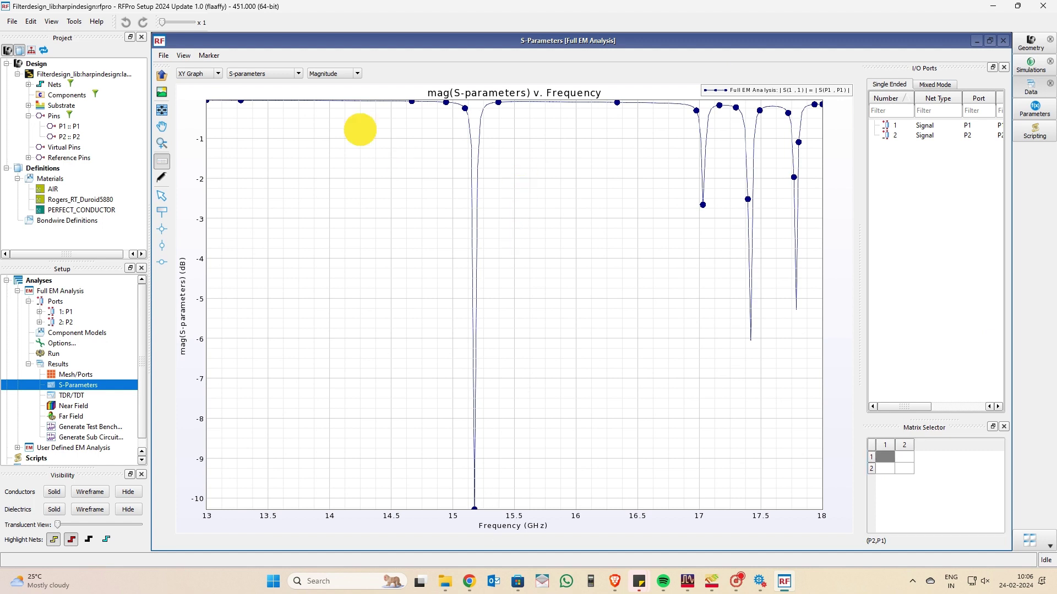
click(162, 126)
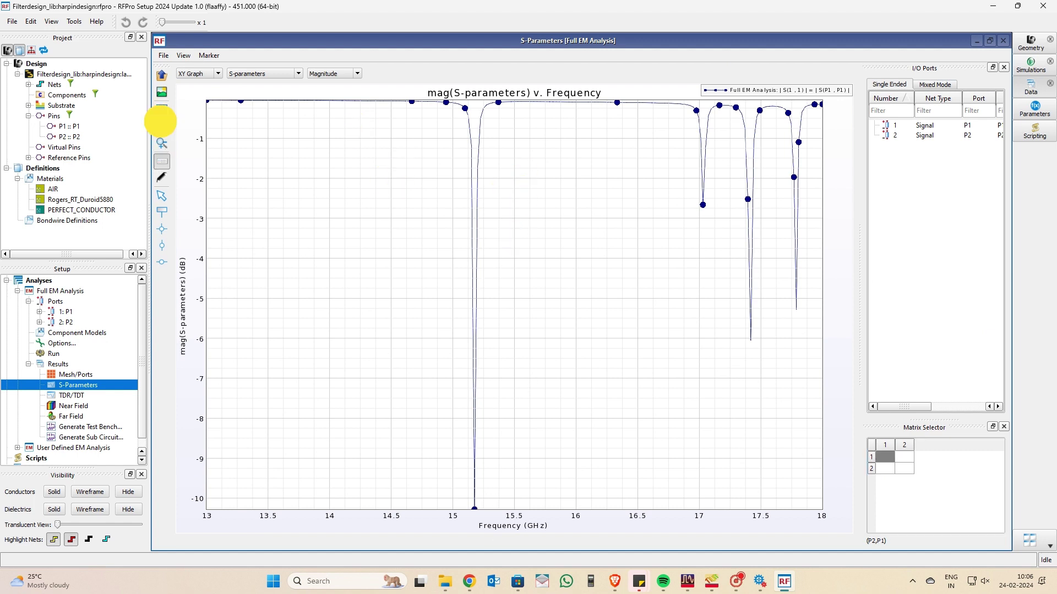
drag(346, 185, 358, 137)
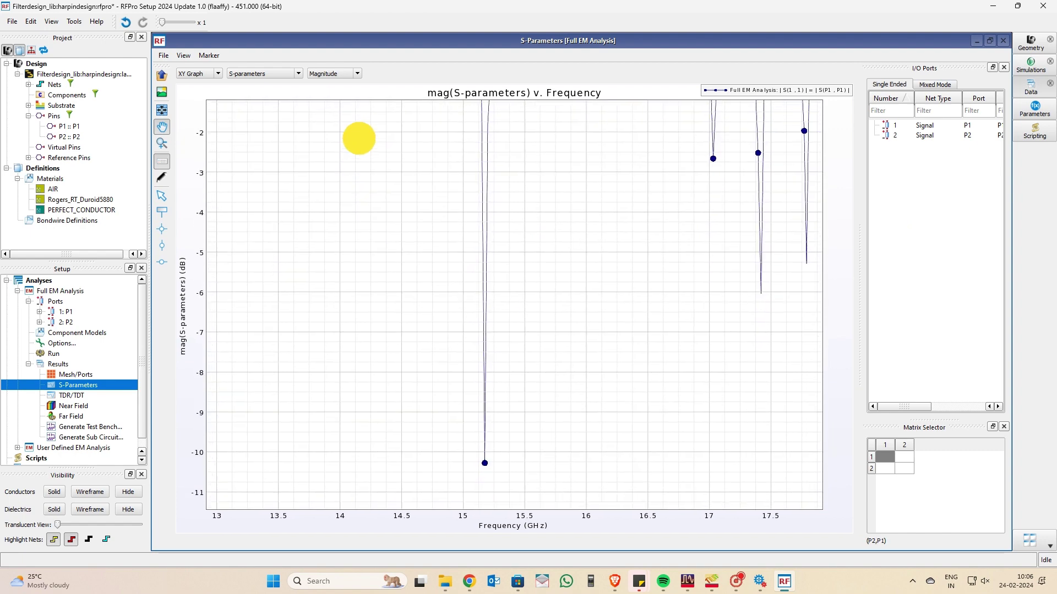
drag(401, 231, 396, 264)
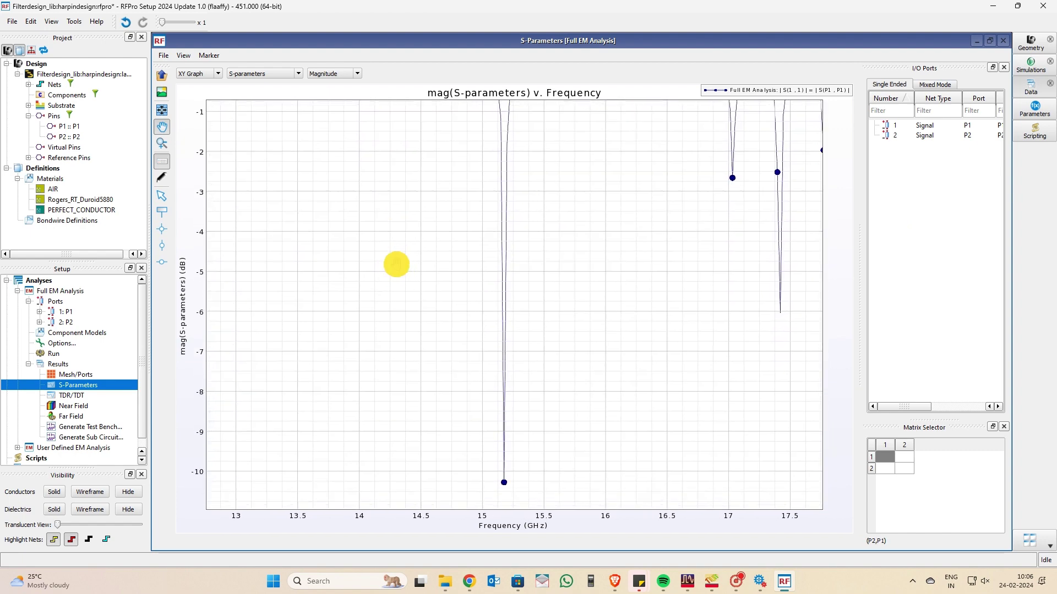
Switch to the ADS EM setup window and rerun the Momentum S-parameter simulation, overwriting the existing harpindesign_MomRF dataset.
mouse_move(780, 589)
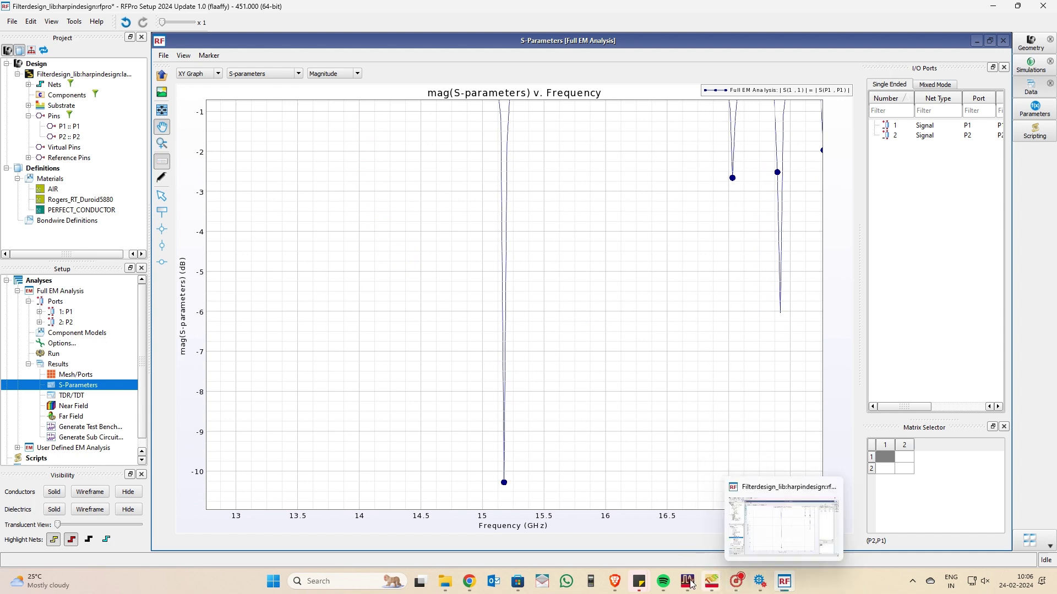
mouse_move(689, 582)
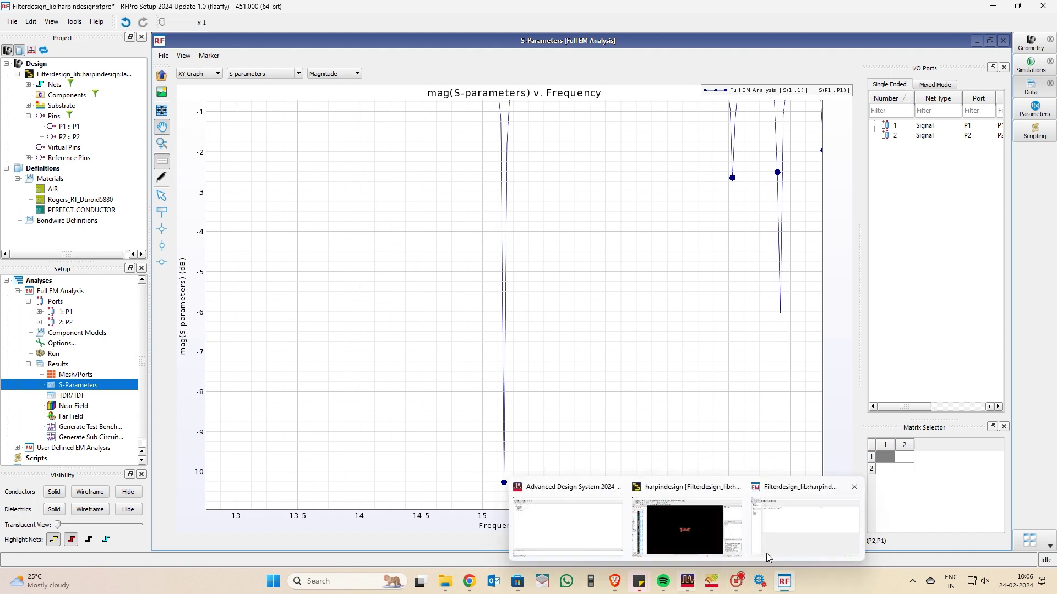
click(701, 529)
mouse_move(687, 582)
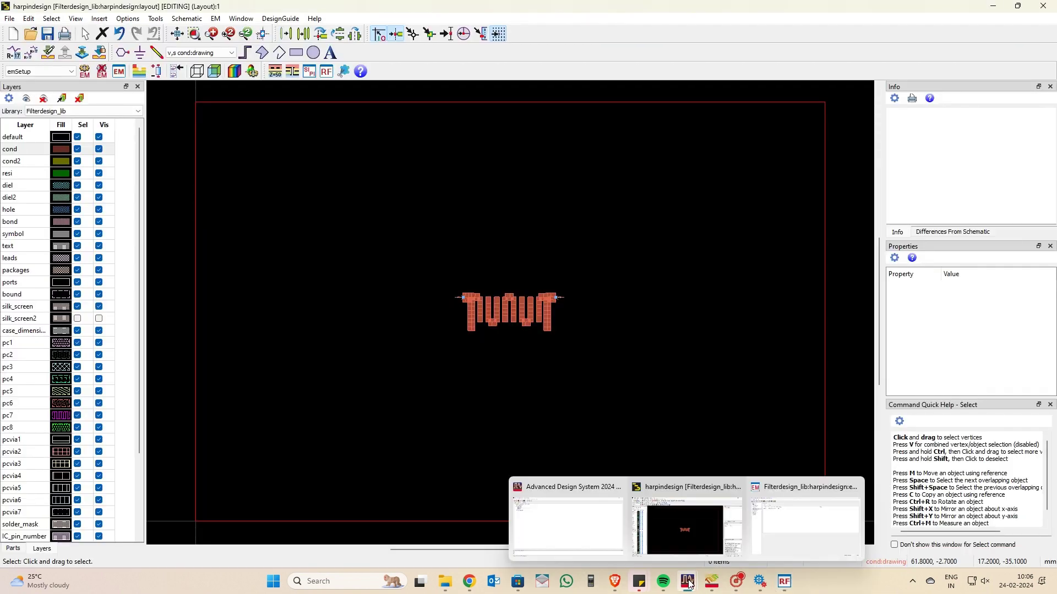
click(789, 535)
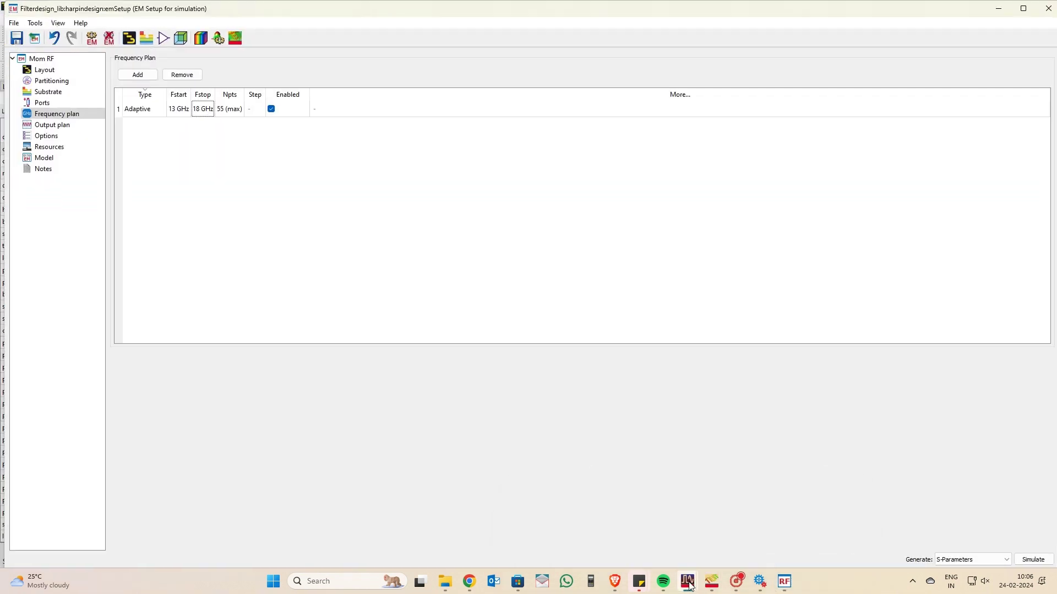
click(1029, 560)
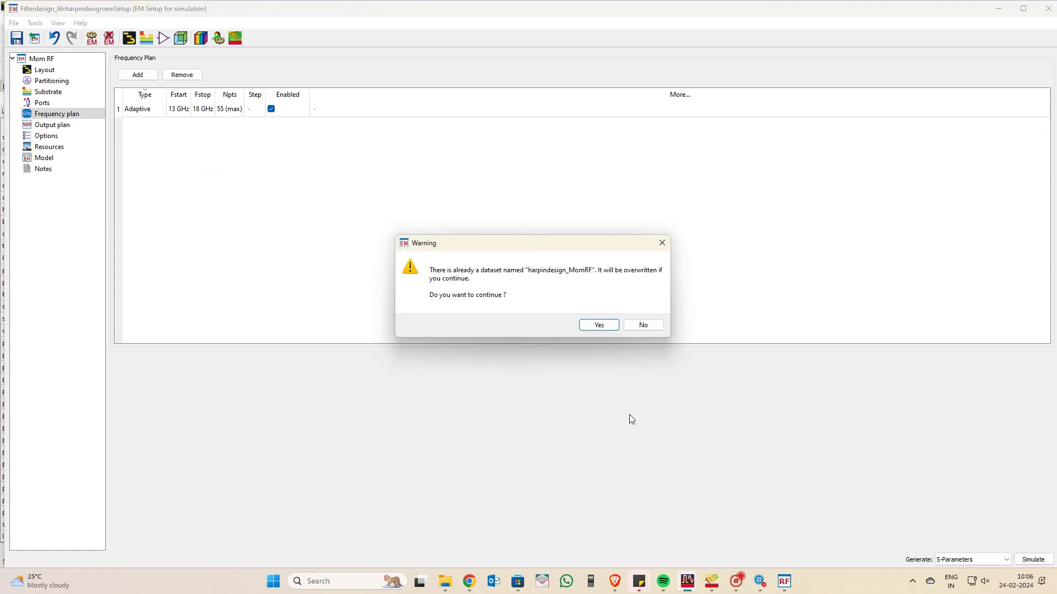
click(592, 325)
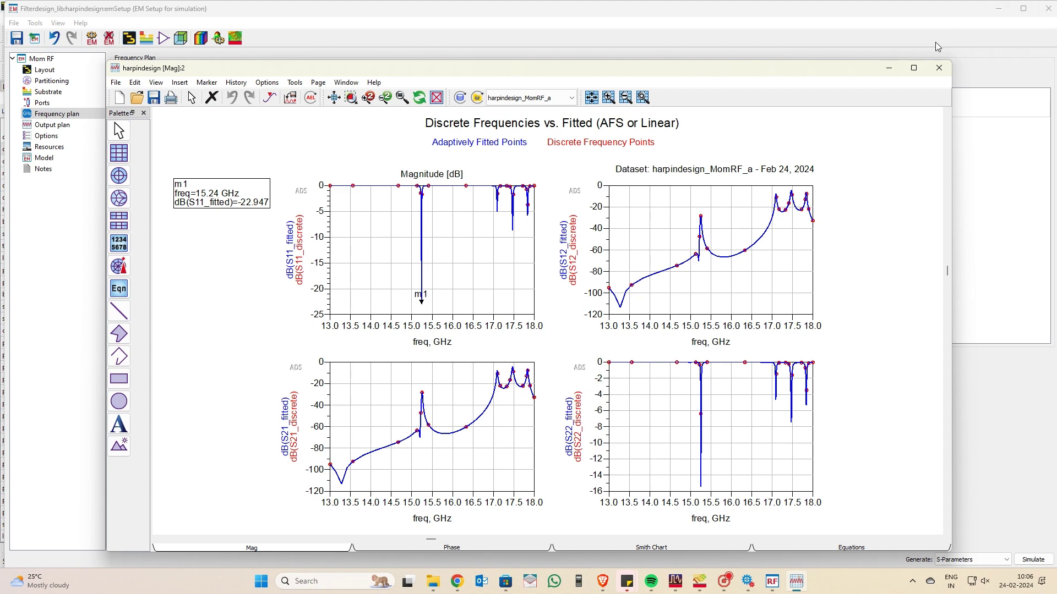
Minimize the Momentum results, return to RFPro, and add the S(1,2) magnitude trace to the S-parameter graph beside S(1,1).
click(889, 68)
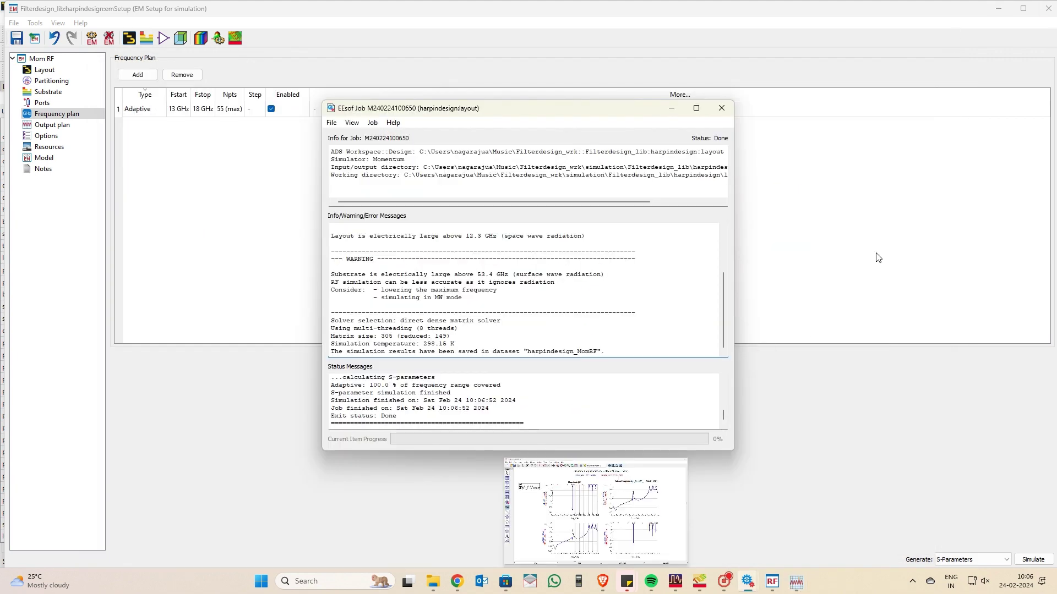
click(796, 582)
click(796, 581)
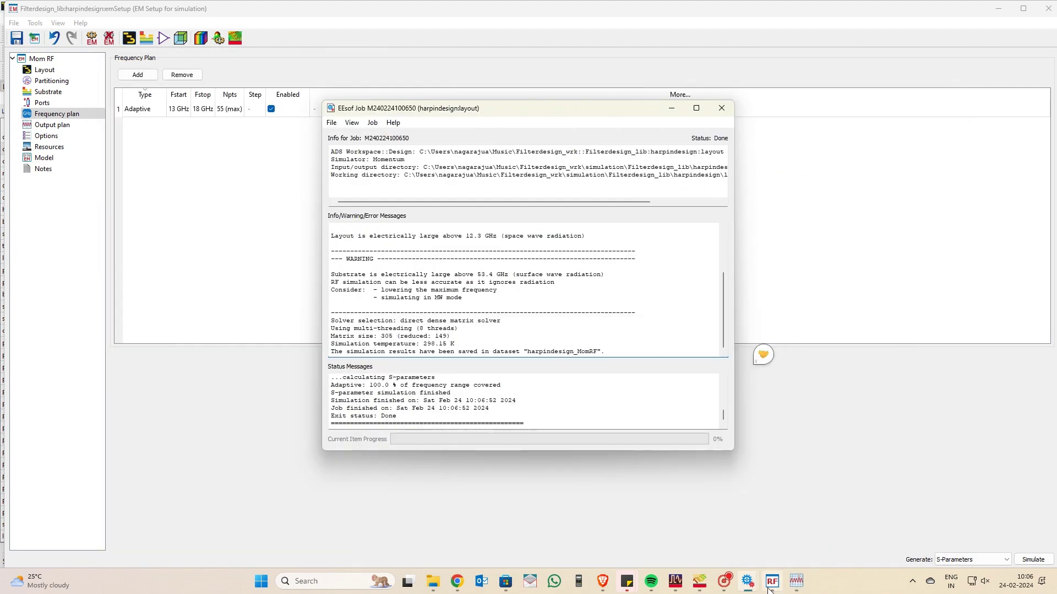
click(772, 581)
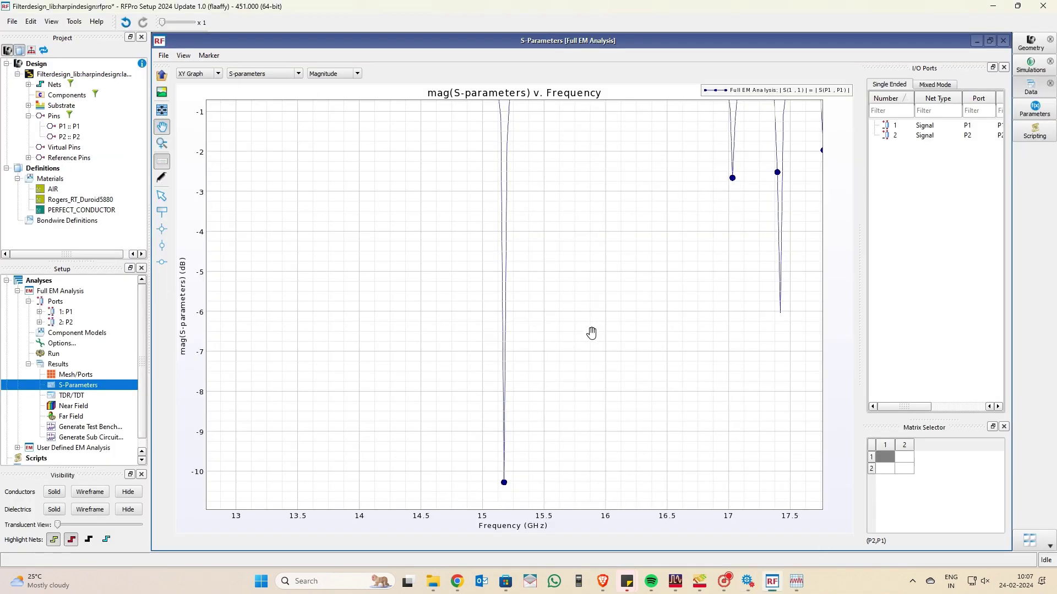
click(904, 457)
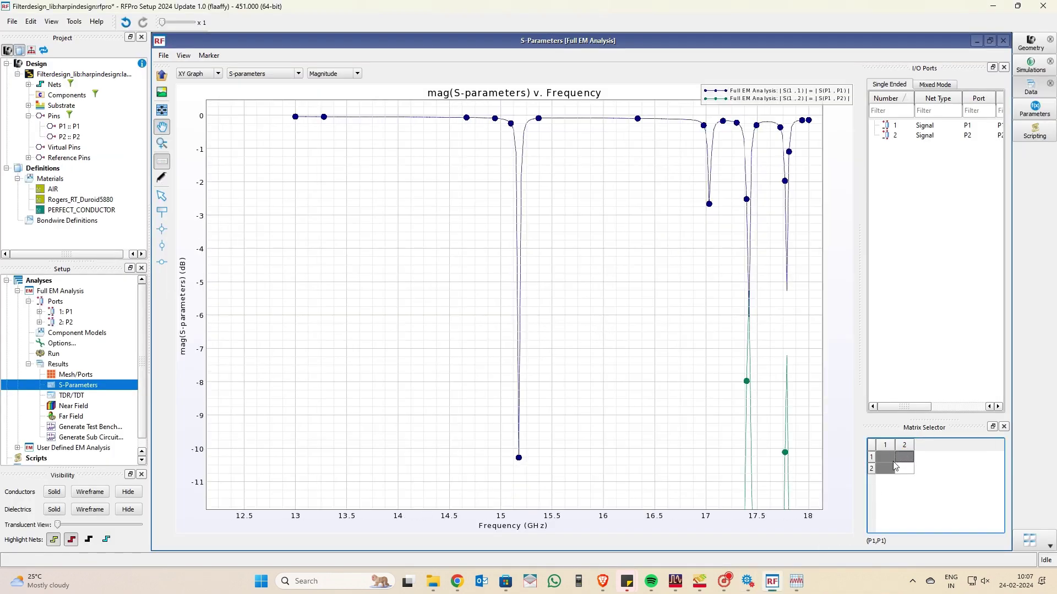
scroll(733, 357, down, 5)
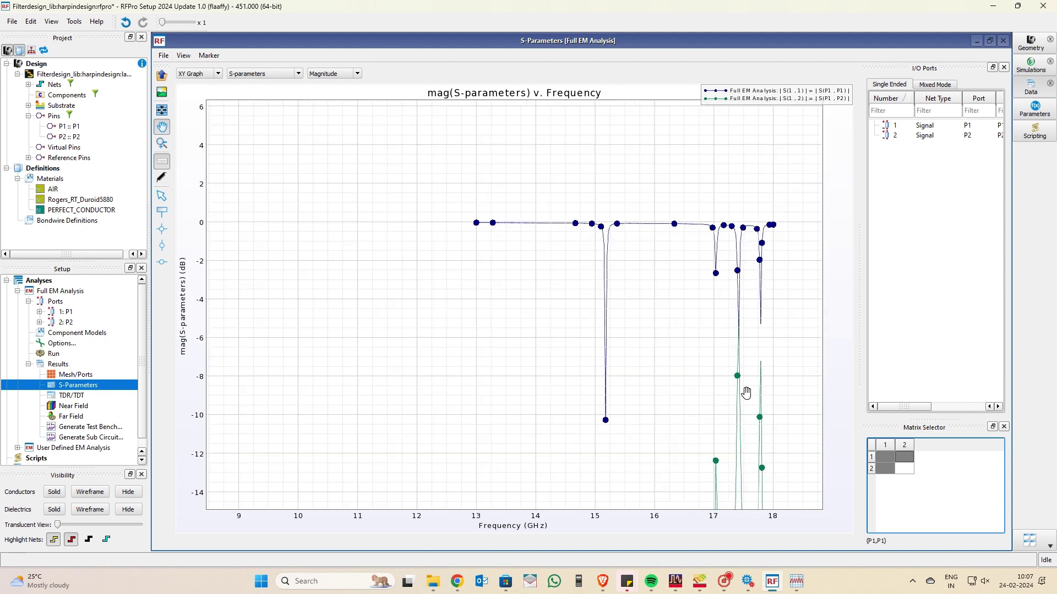
drag(618, 423, 443, 195)
scroll(661, 303, down, 3)
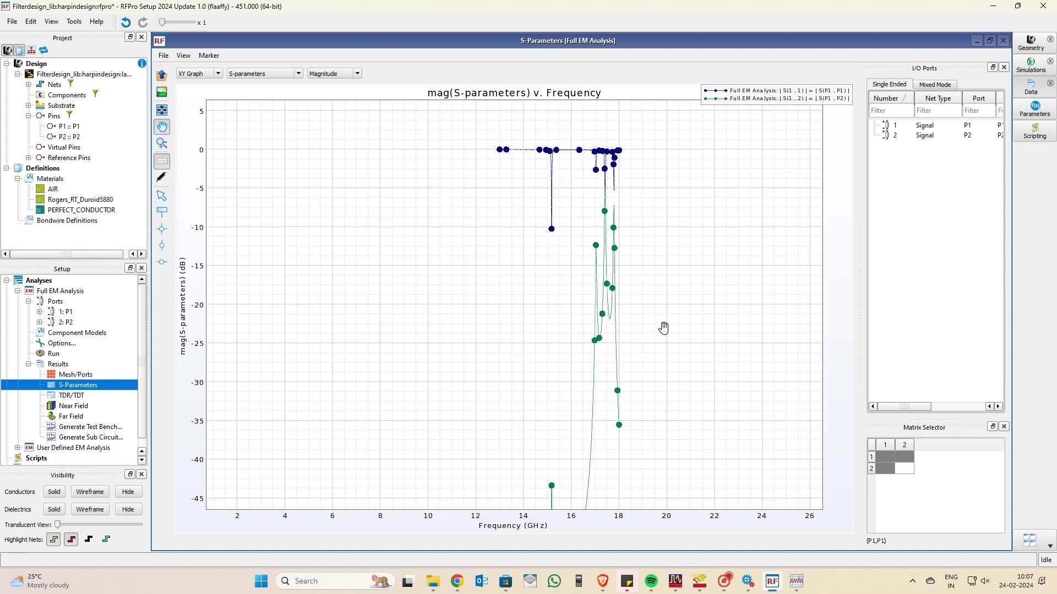
drag(675, 262, 714, 231)
scroll(715, 229, down, 1)
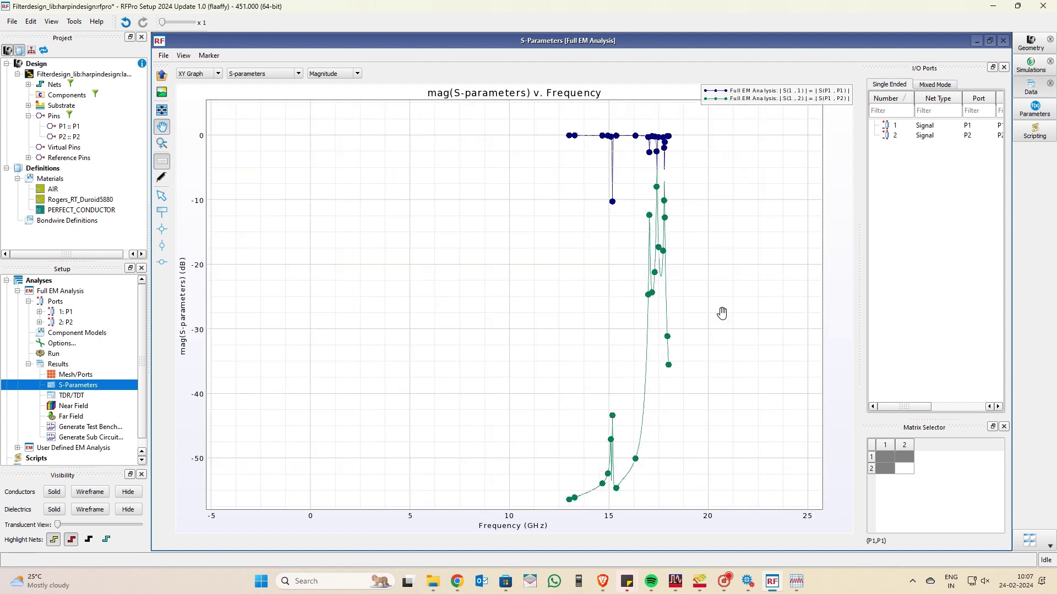
drag(699, 293, 708, 262)
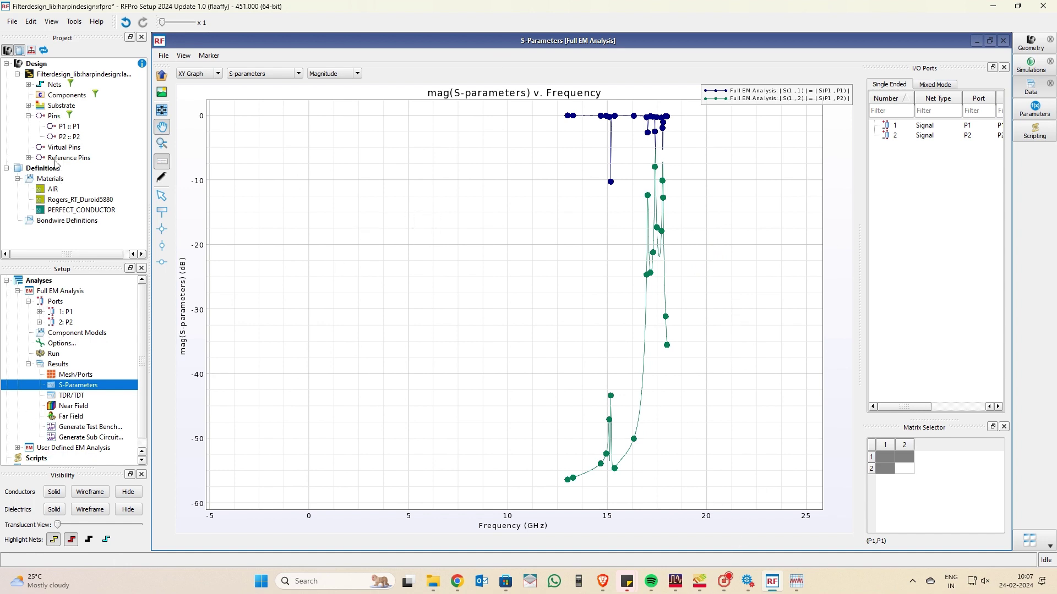
click(49, 182)
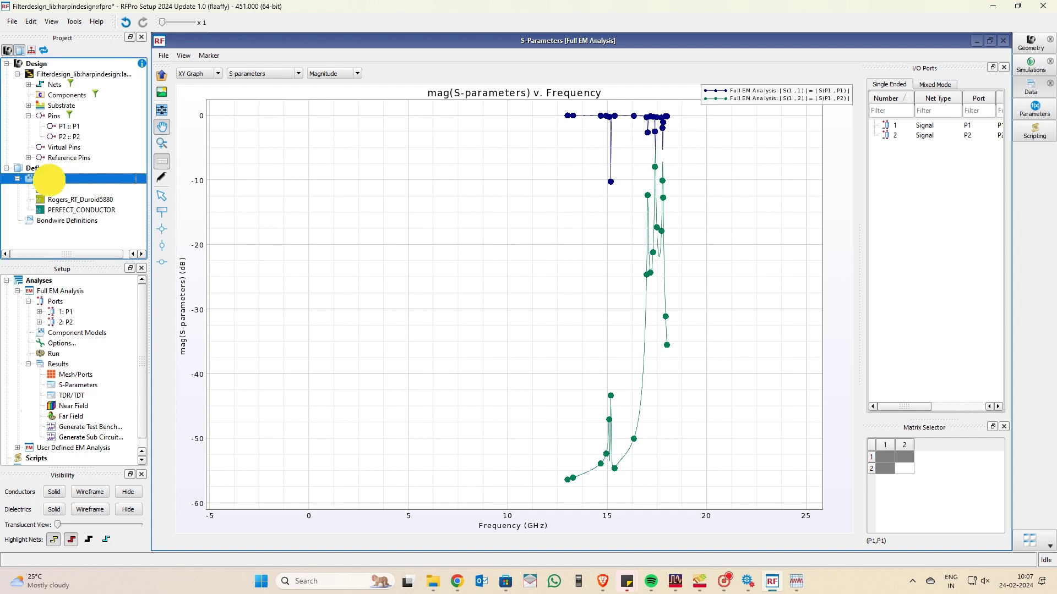
double_click(50, 180)
double_click(49, 180)
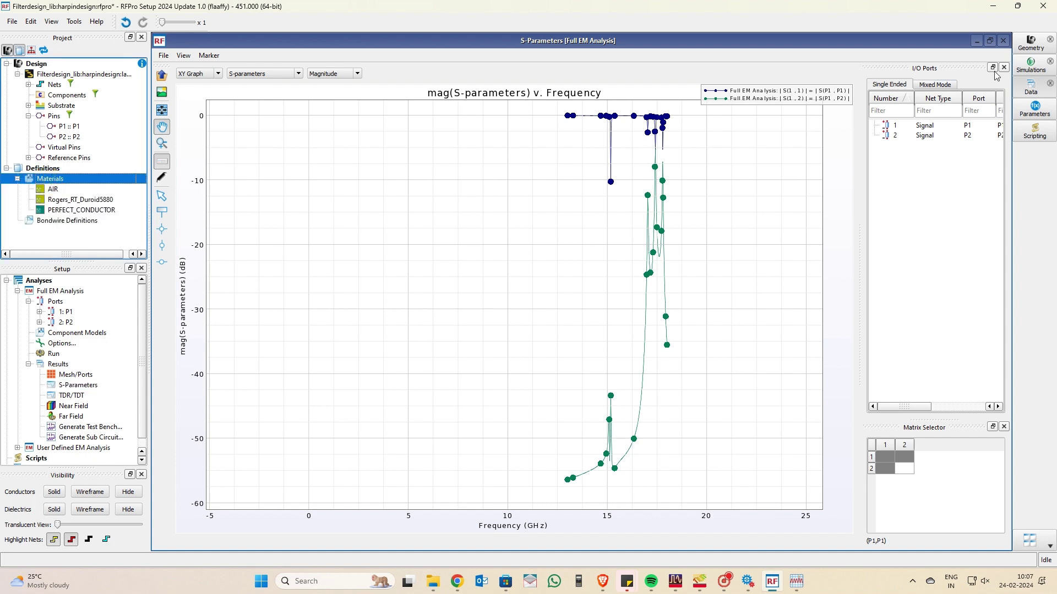
Minimize the S-parameter graph and Simulations windows and inspect the hairpin filter layout in 3D.
click(975, 41)
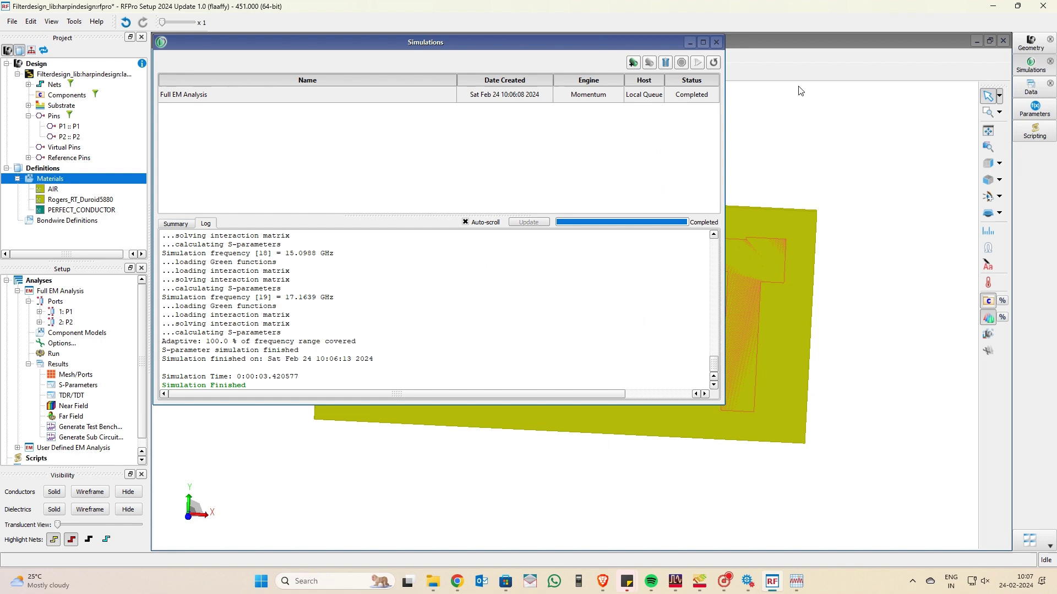
click(689, 43)
drag(773, 397, 786, 384)
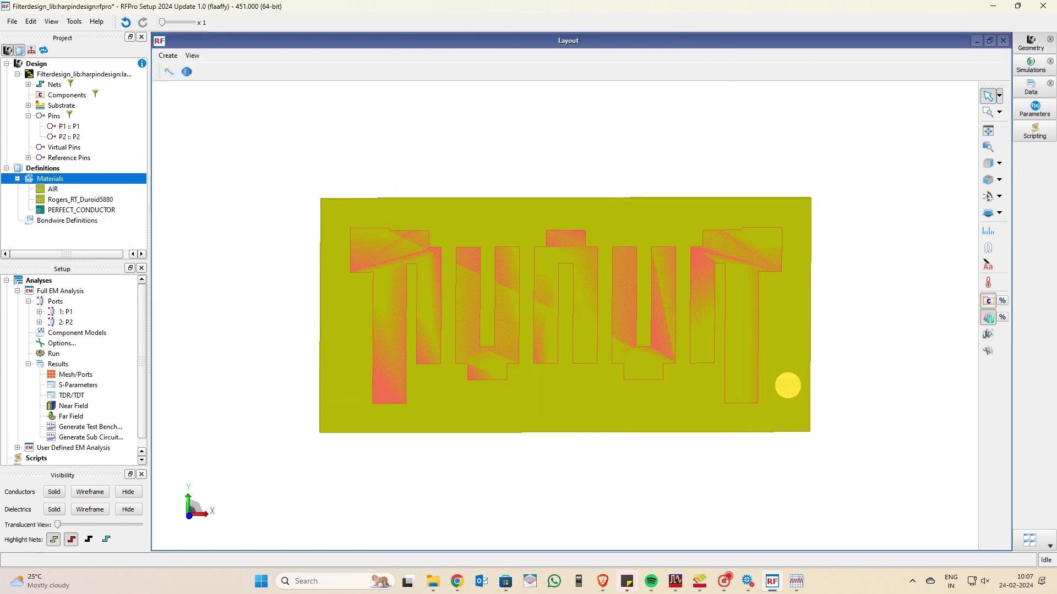
drag(709, 383, 584, 435)
click(775, 581)
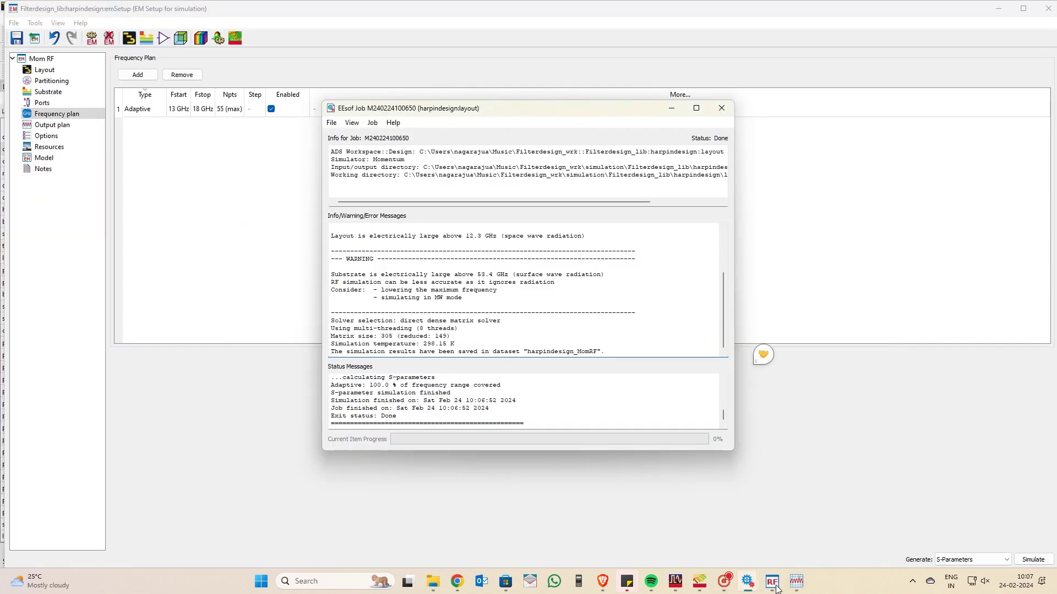
click(775, 583)
Switch to the Genesys workspace that contains bpf2_Design.
click(724, 581)
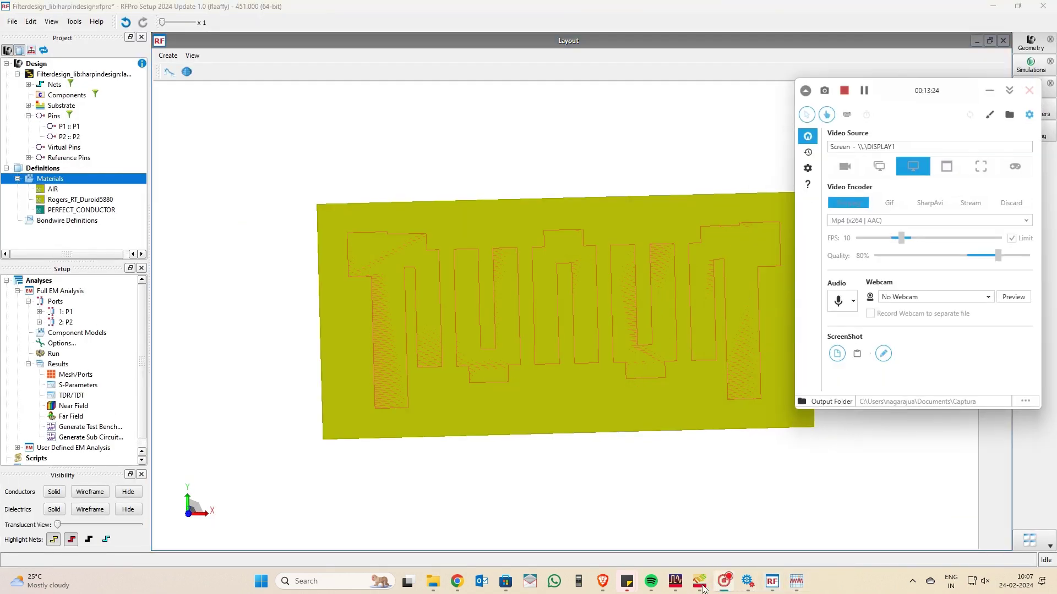
mouse_move(699, 581)
click(628, 524)
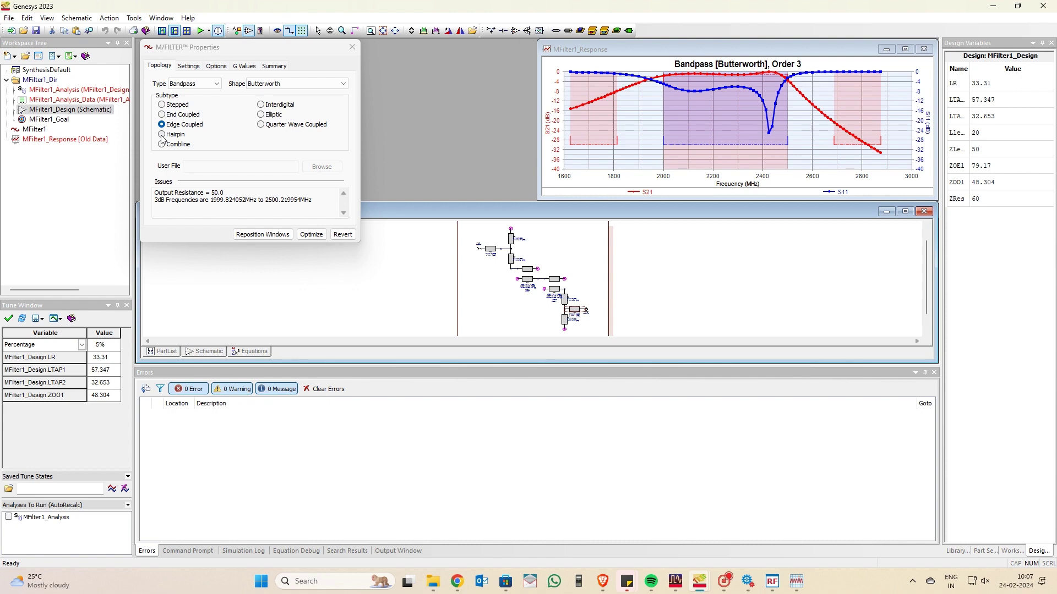
mouse_move(700, 589)
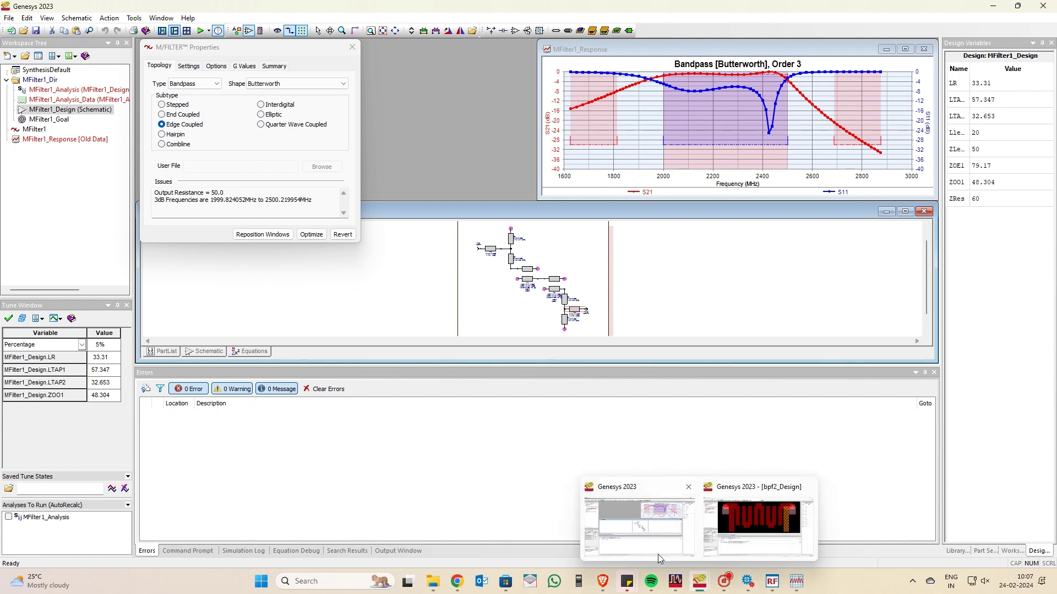
click(641, 532)
click(745, 545)
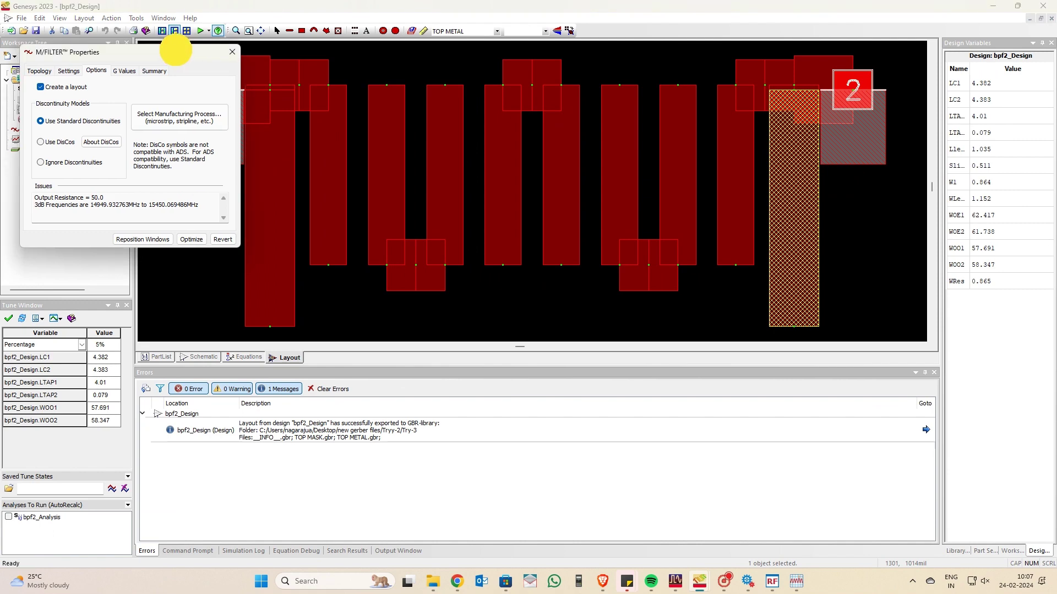
Reposition the filter design windows and place a marker at 15.238 GHz on the bpf2 response graph.
click(149, 237)
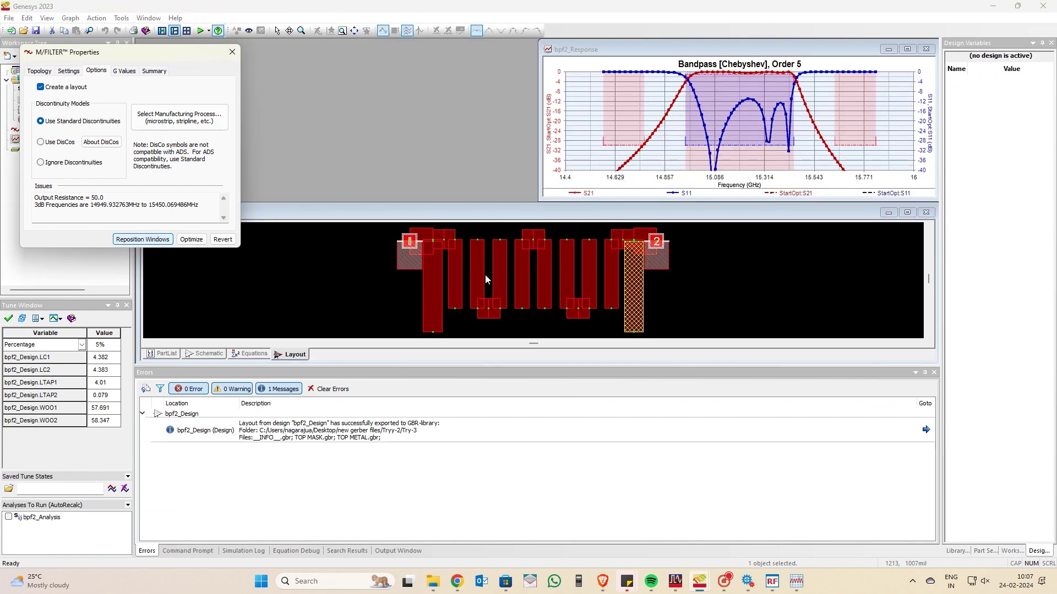
click(738, 100)
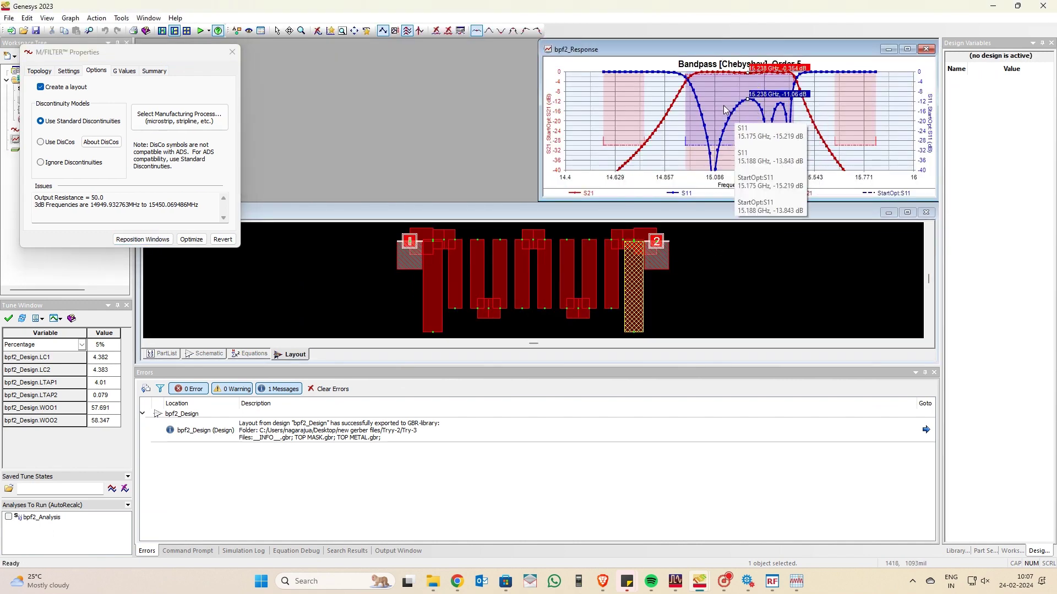
mouse_move(753, 96)
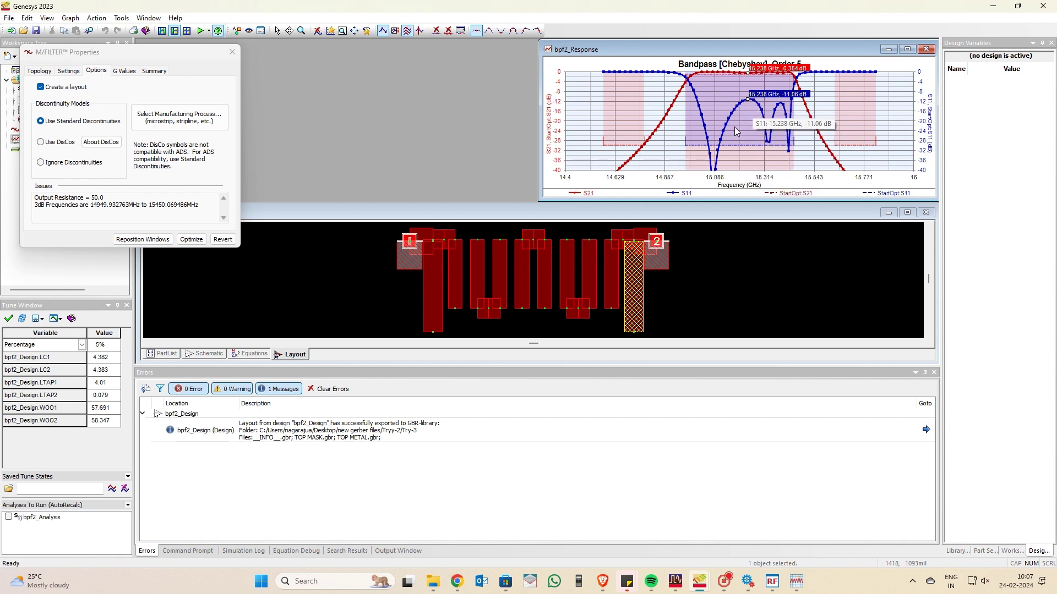
Set the bpf2 filter order to 3 in the M/FILTER settings, updating the response and layout.
click(69, 71)
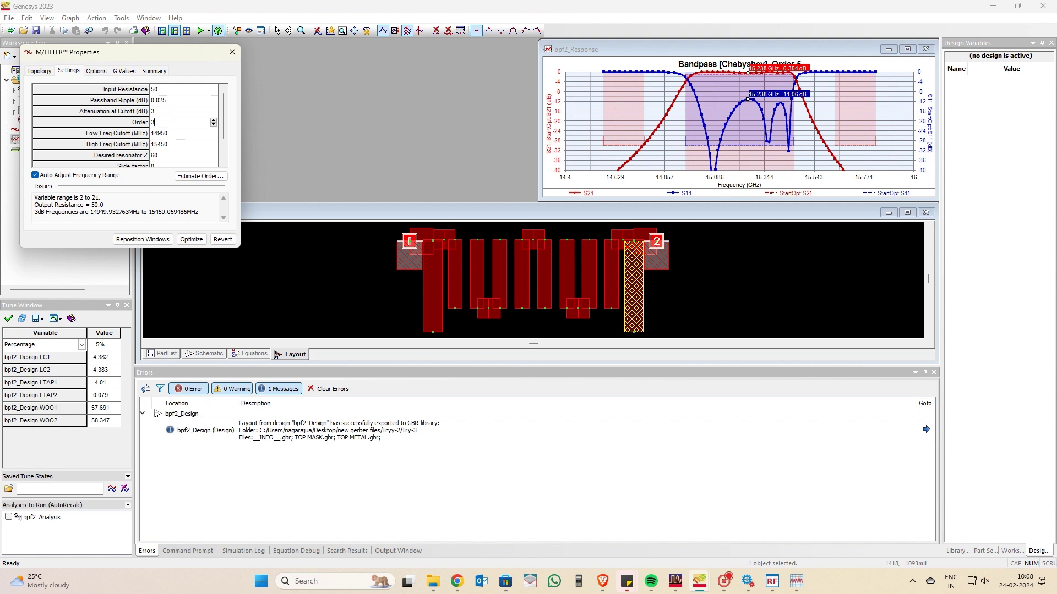
click(178, 133)
click(178, 188)
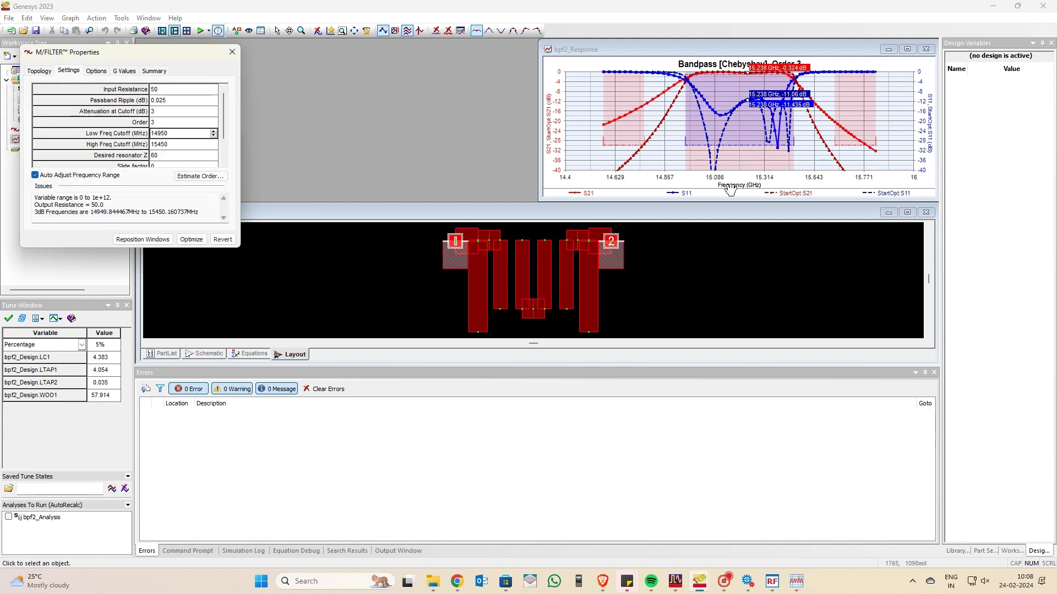
mouse_move(721, 118)
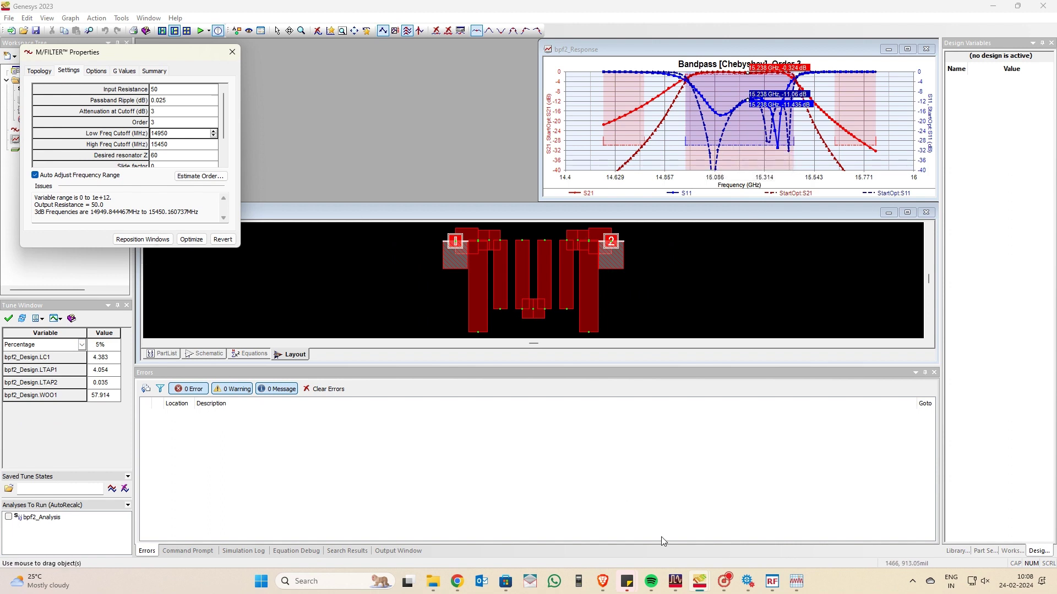
mouse_move(732, 585)
click(653, 282)
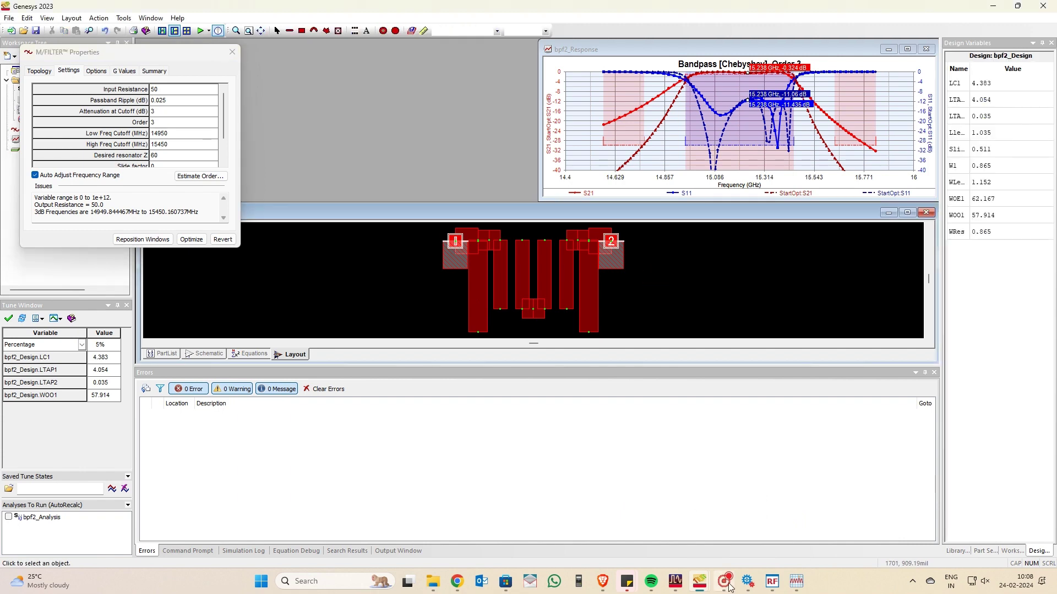
mouse_move(730, 587)
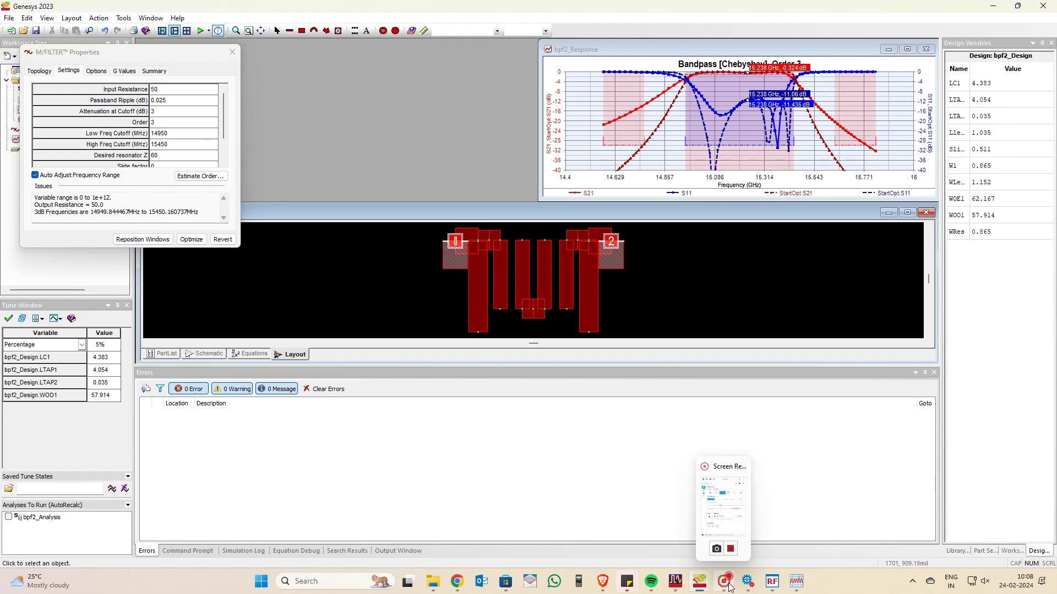
Minimize the open Genesys and ADS windows, including the simulation job window, to clear the desktop.
click(994, 5)
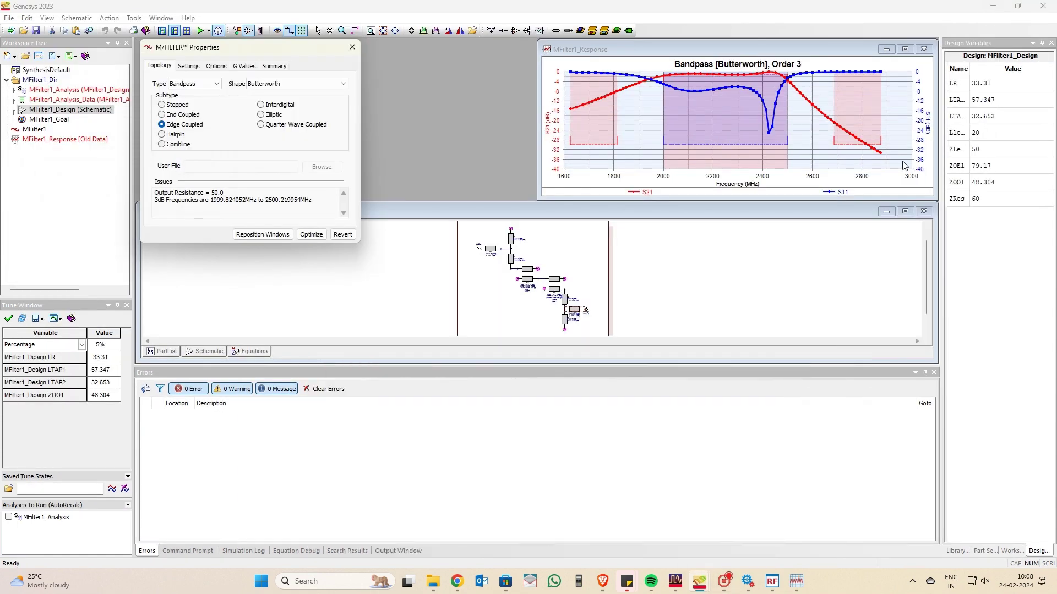
click(994, 5)
click(993, 5)
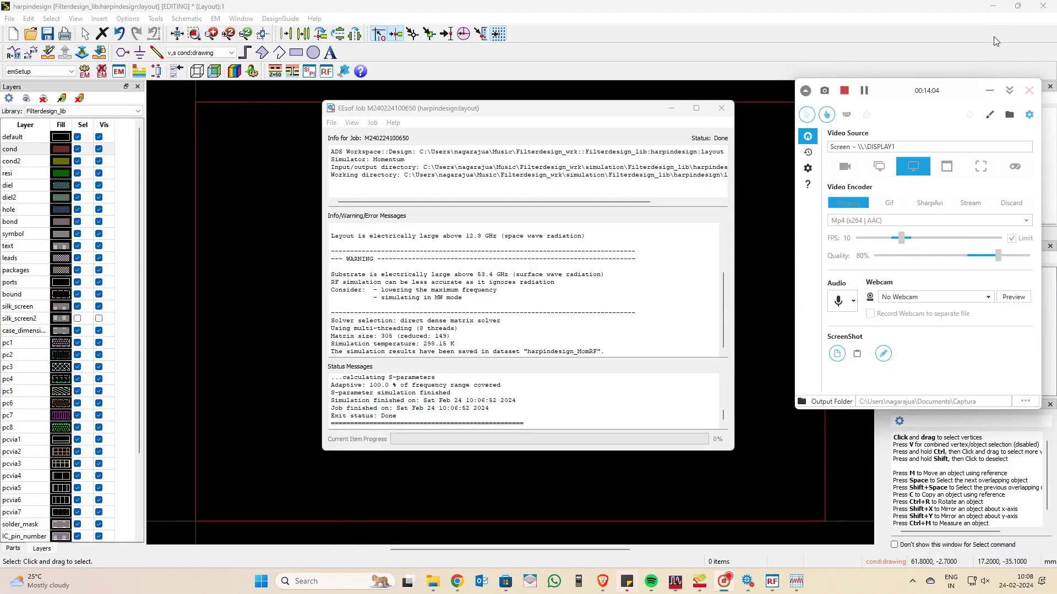
click(989, 91)
click(993, 5)
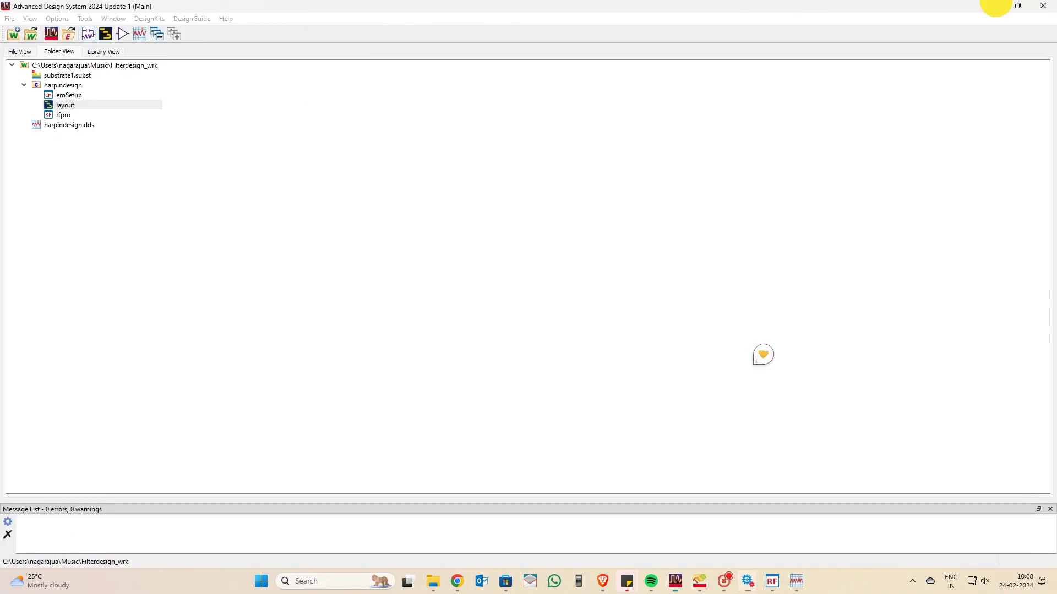
click(994, 5)
click(747, 581)
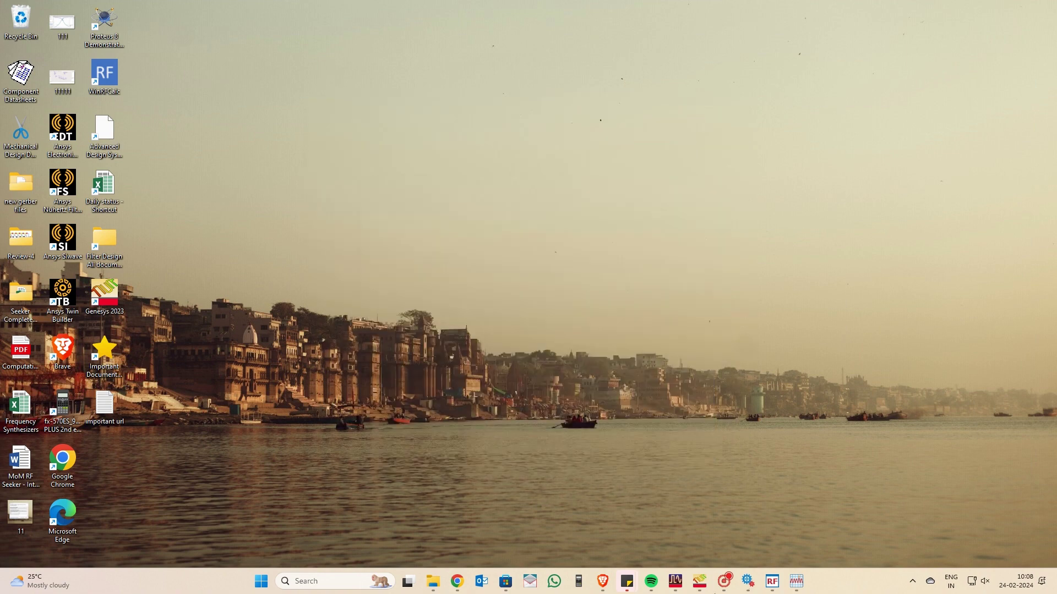